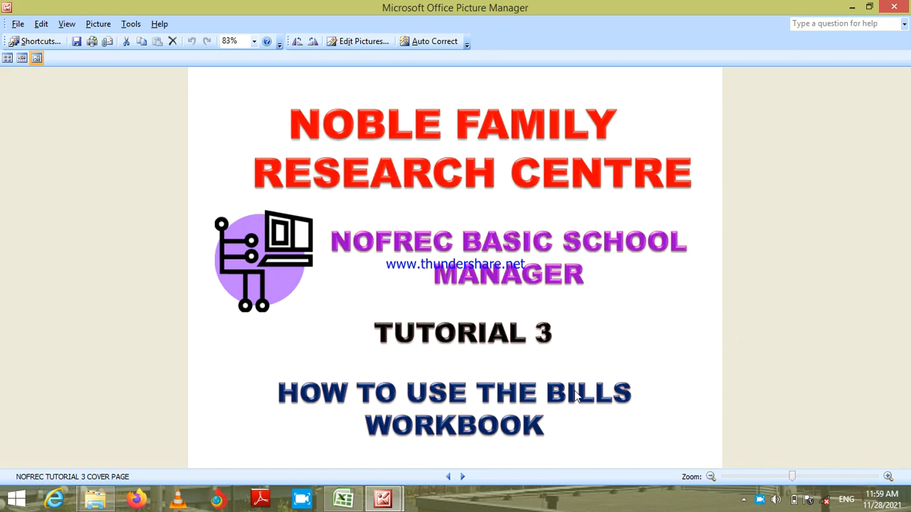
Step: Bring up the other picture window and view the NOFREC BASIC SCHOOL MANAGER developer and copyright page
{"action": "mouse_move", "coordinate": [384, 503]}
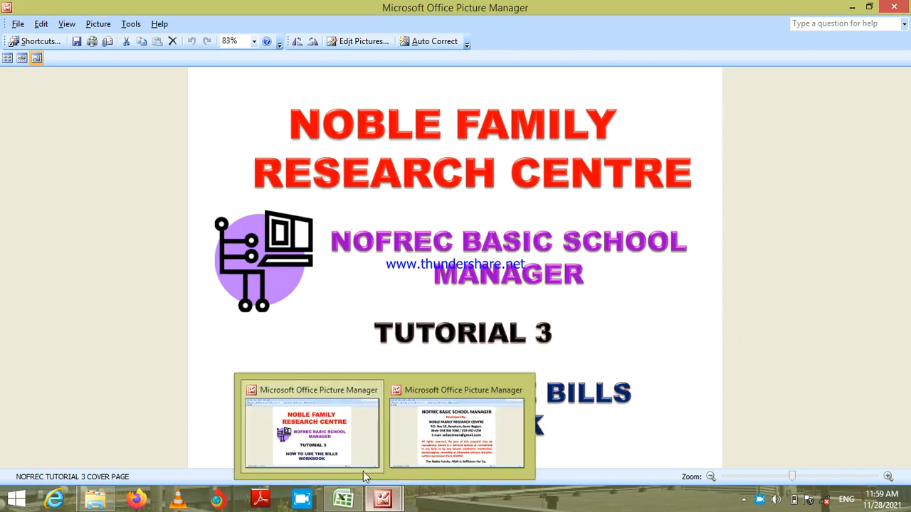
{"action": "left_click", "coordinate": [443, 452]}
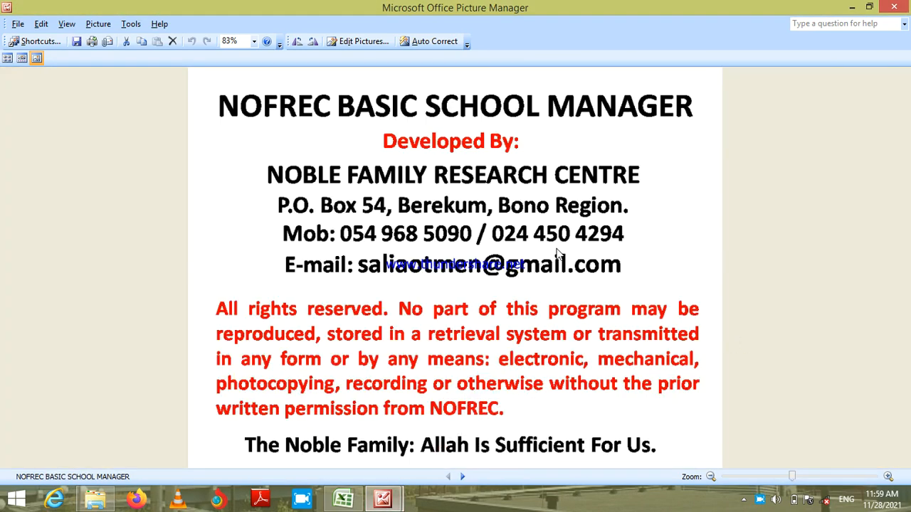
{"action": "left_click", "coordinate": [678, 244]}
Step: Switch to the NOFREC BASIC SCHOOL MANAGER workbook in Excel and open the bills workbook for the Creche class
{"action": "mouse_move", "coordinate": [347, 502]}
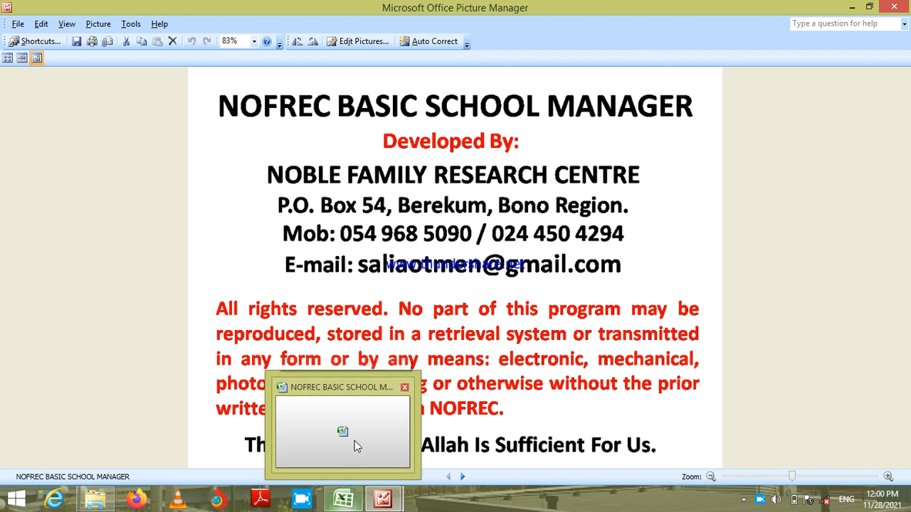
{"action": "left_click", "coordinate": [354, 440]}
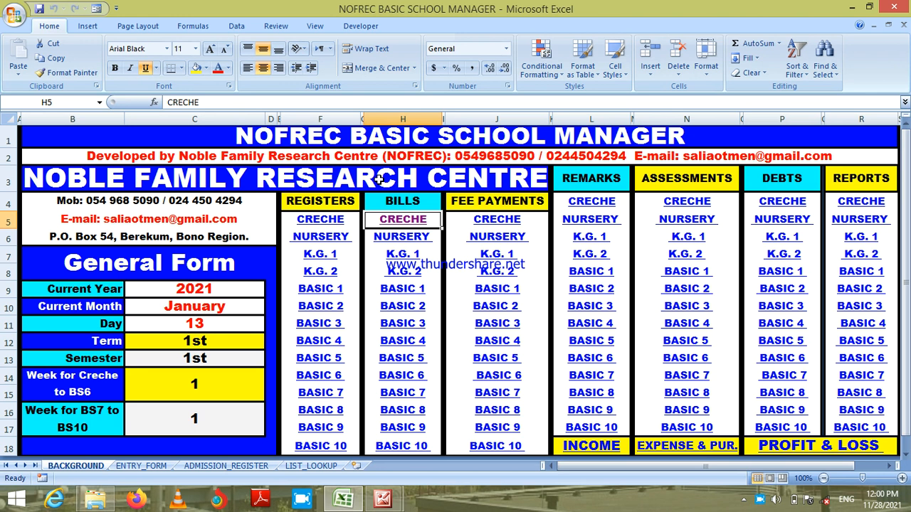
{"action": "left_click", "coordinate": [414, 222]}
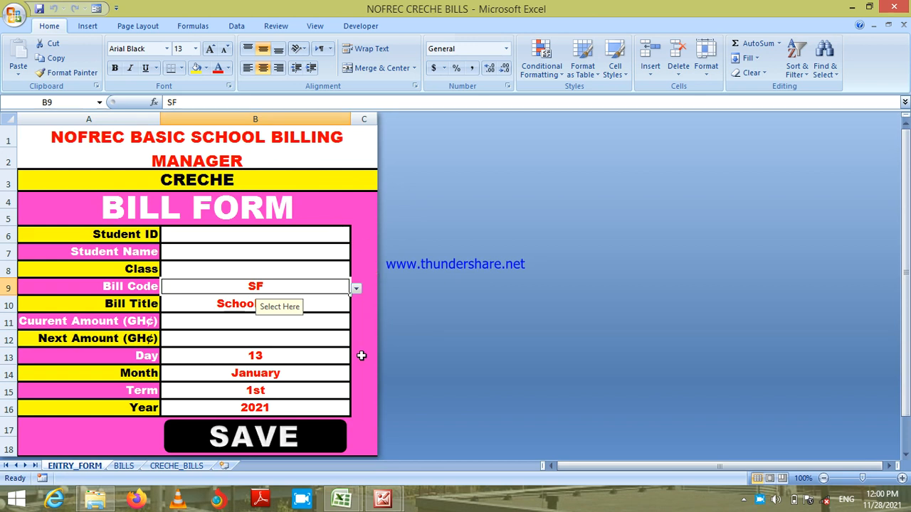
Step: Examine the Creche Bill Form field by field, from Class and Bill Code through the bill title and amounts to the year
{"action": "right_click", "coordinate": [239, 307]}
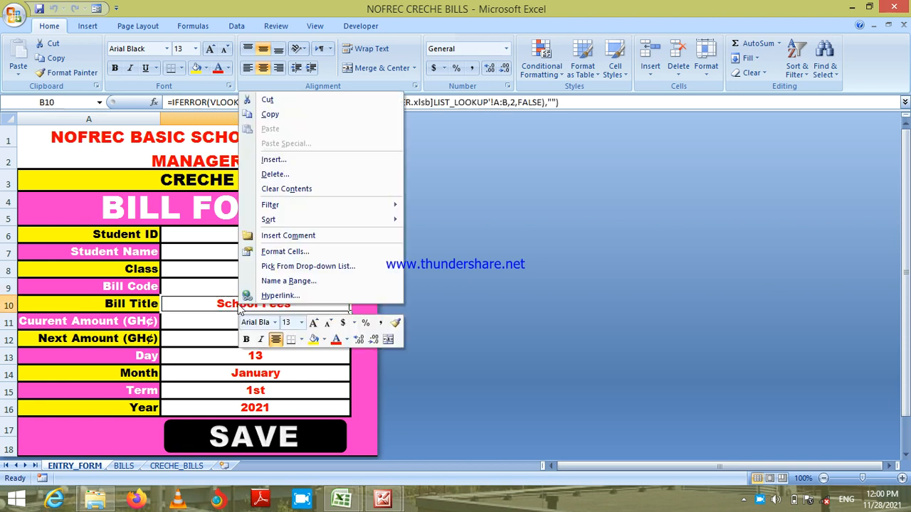
{"action": "left_click", "coordinate": [217, 309]}
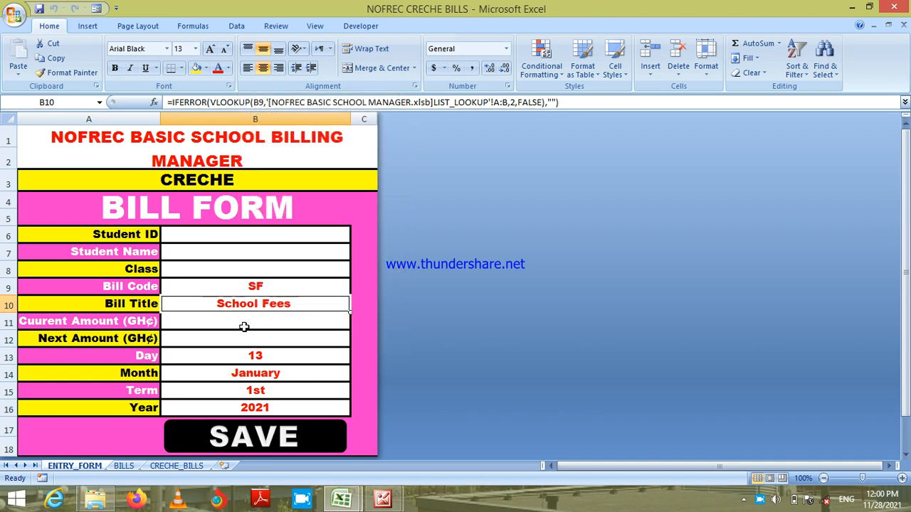
{"action": "left_click", "coordinate": [246, 289]}
{"action": "key", "text": "Down"}
{"action": "key", "text": "Down"}
{"action": "key", "text": "Down"}
{"action": "key", "text": "Down"}
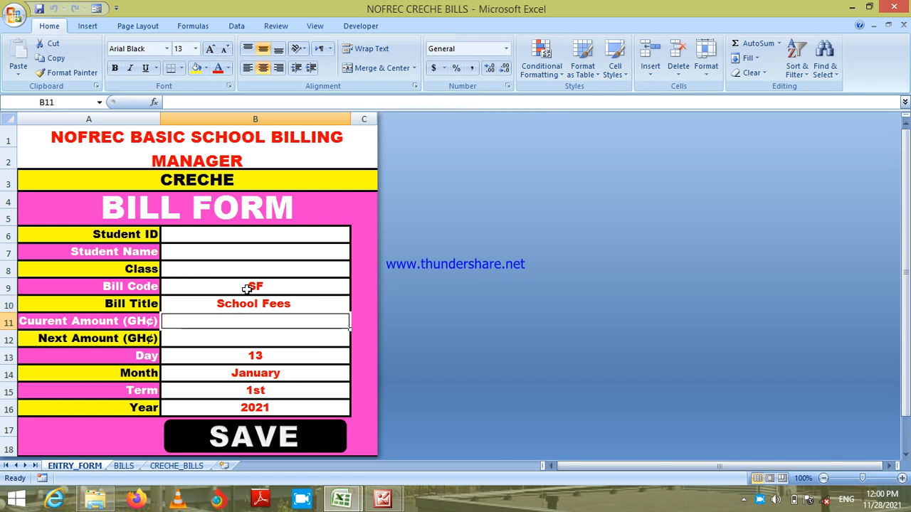
{"action": "key", "text": "Down"}
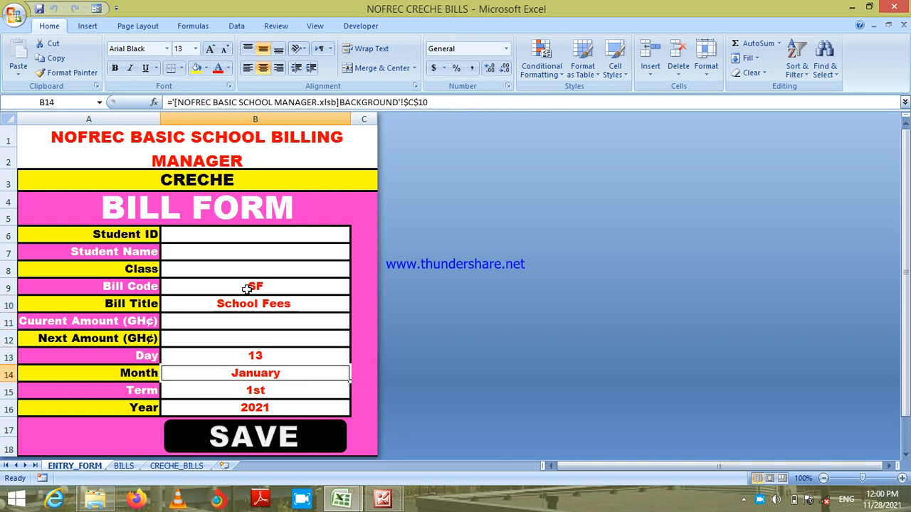
{"action": "key", "text": "Down"}
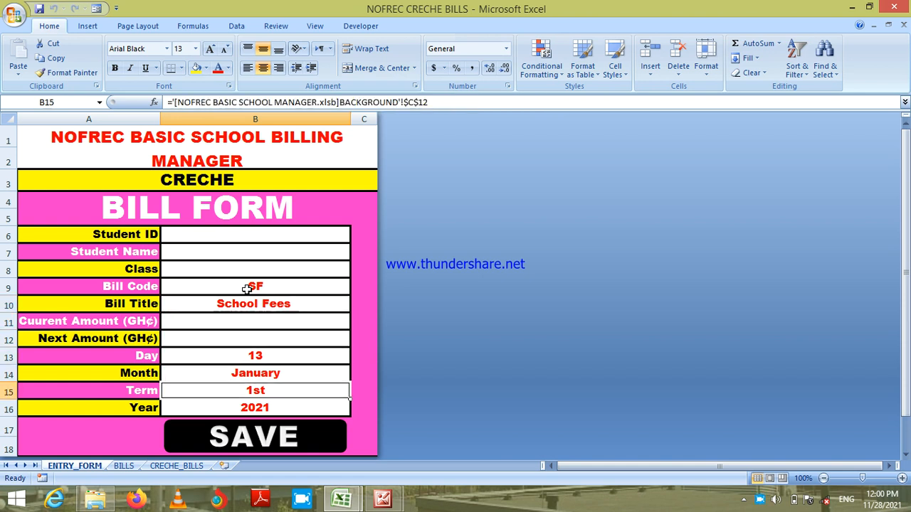
{"action": "key", "text": "Down"}
{"action": "key", "text": "Up"}
{"action": "key", "text": "Up"}
{"action": "key", "text": "Up"}
{"action": "key", "text": "Up"}
{"action": "key", "text": "Up"}
{"action": "key", "text": "Up"}
{"action": "key", "text": "Up"}
{"action": "key", "text": "Up"}
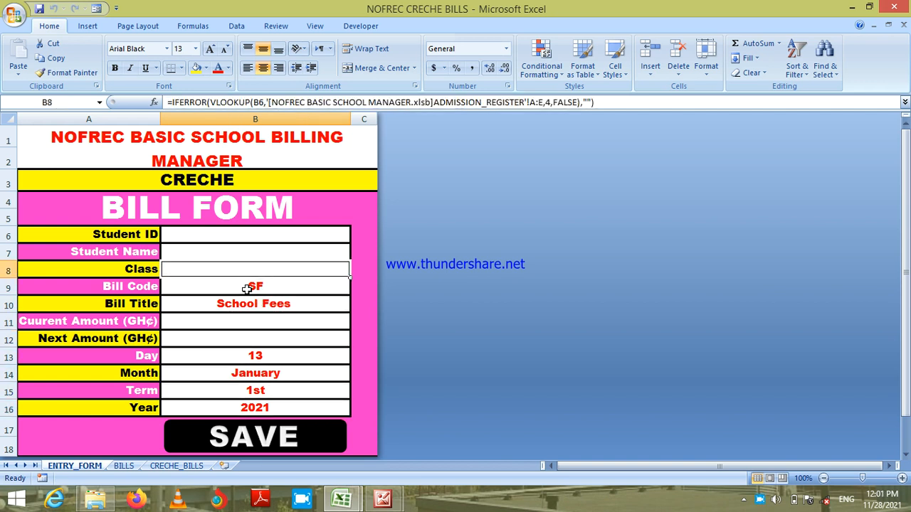
{"action": "key", "text": "Down"}
{"action": "key", "text": "Down"}
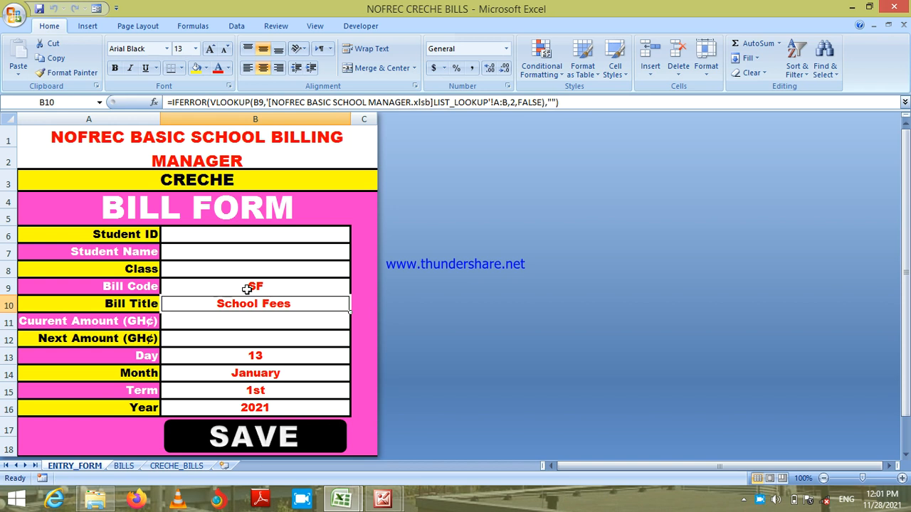
{"action": "key", "text": "Up"}
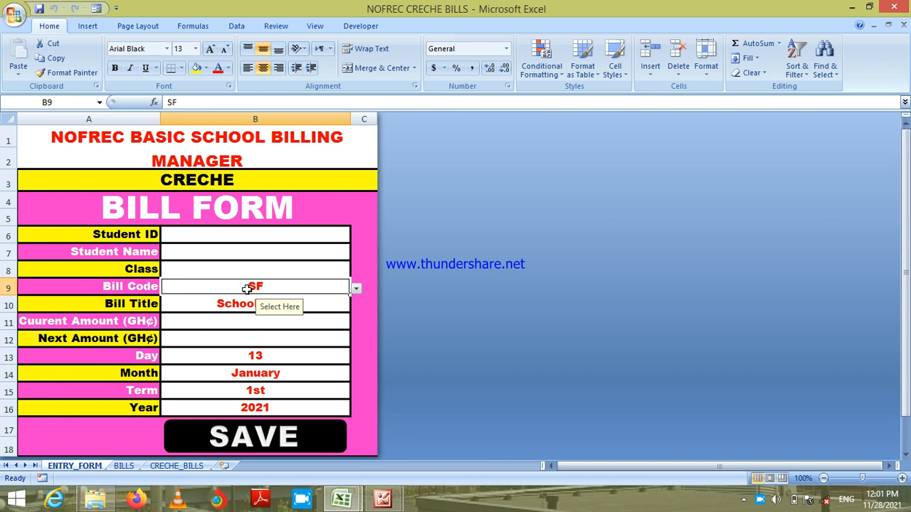
Step: Check the Day, Month and Term cells of the Bill Form, and go back up to the empty Student ID field
{"action": "left_click", "coordinate": [250, 356]}
{"action": "key", "text": "Down"}
{"action": "left_click", "coordinate": [250, 356]}
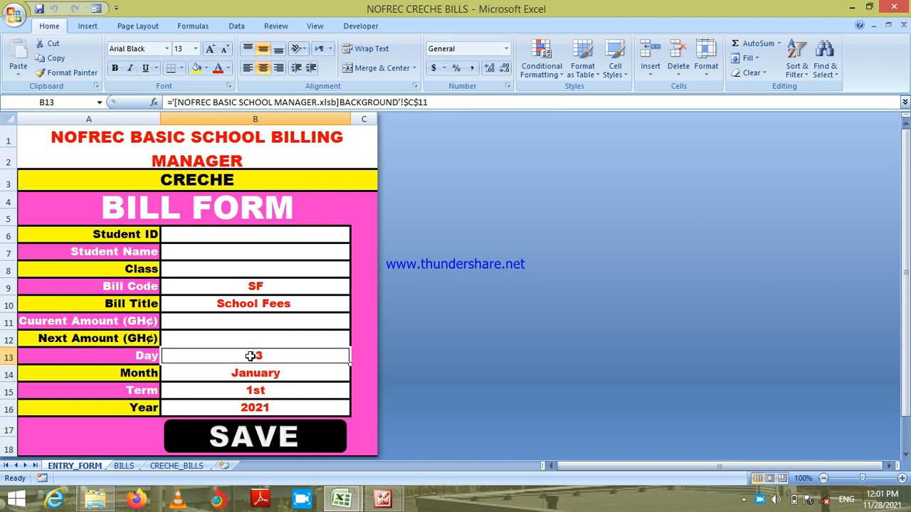
{"action": "key", "text": "Down"}
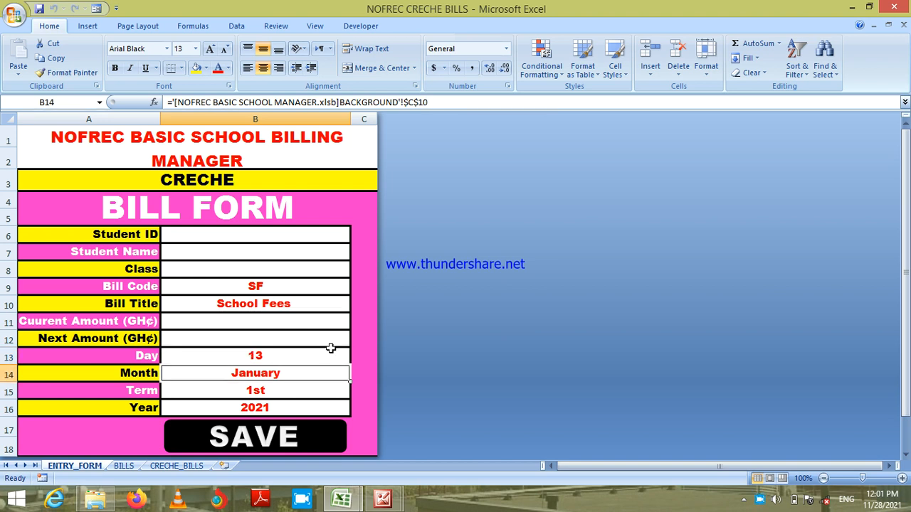
{"action": "key", "text": "Down"}
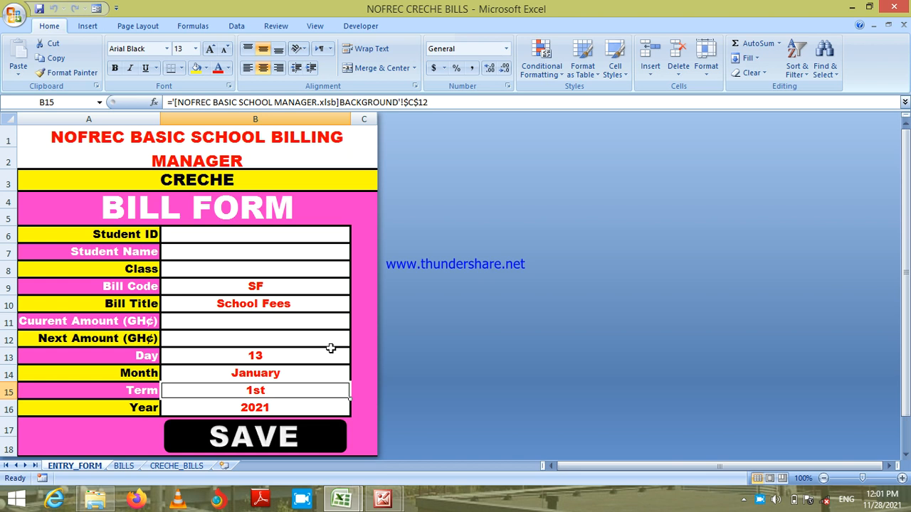
{"action": "key", "text": "Up"}
{"action": "key", "text": "Up"}
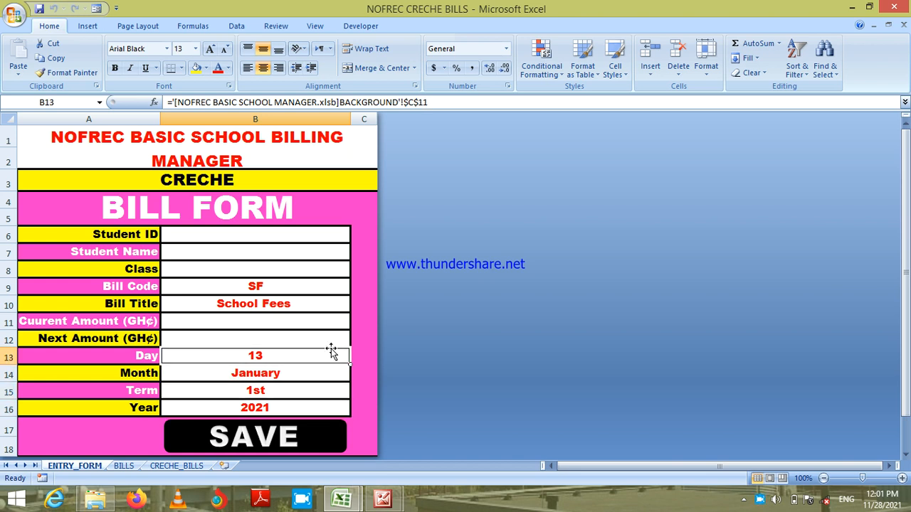
{"action": "key", "text": "Up"}
{"action": "key", "text": "Up"}
{"action": "key", "text": "Up"}
{"action": "key", "text": "Up"}
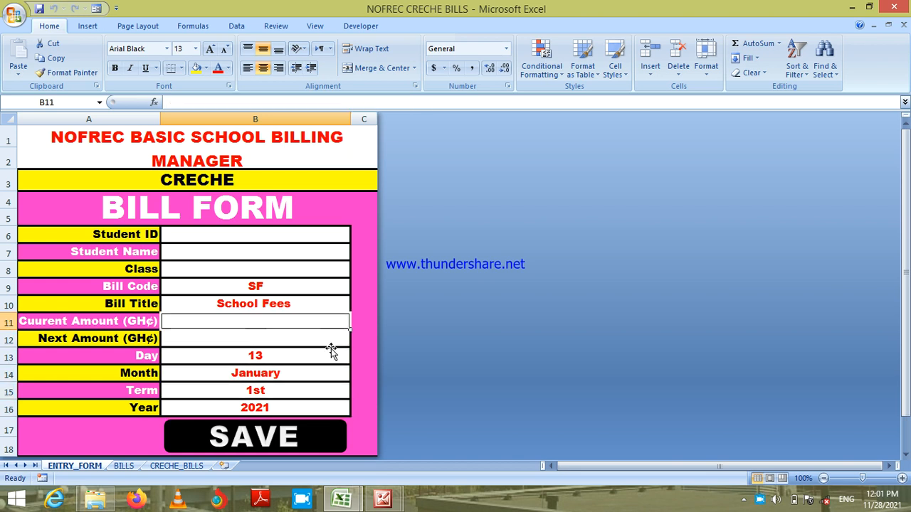
{"action": "key", "text": "Up"}
{"action": "key", "text": "Up"}
{"action": "key", "text": "Up"}
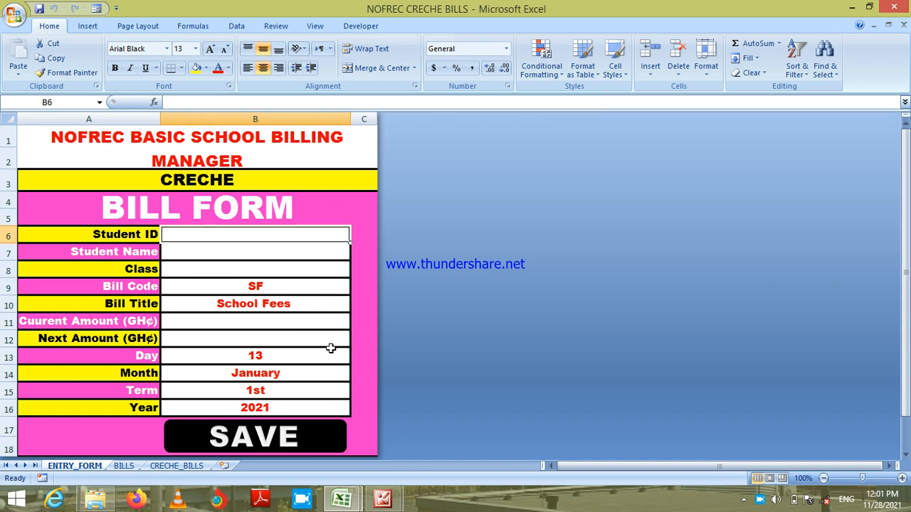
Step: Set the Day to 12 in the General Form of the NOFREC BASIC SCHOOL MANAGER workbook
{"action": "mouse_move", "coordinate": [347, 505]}
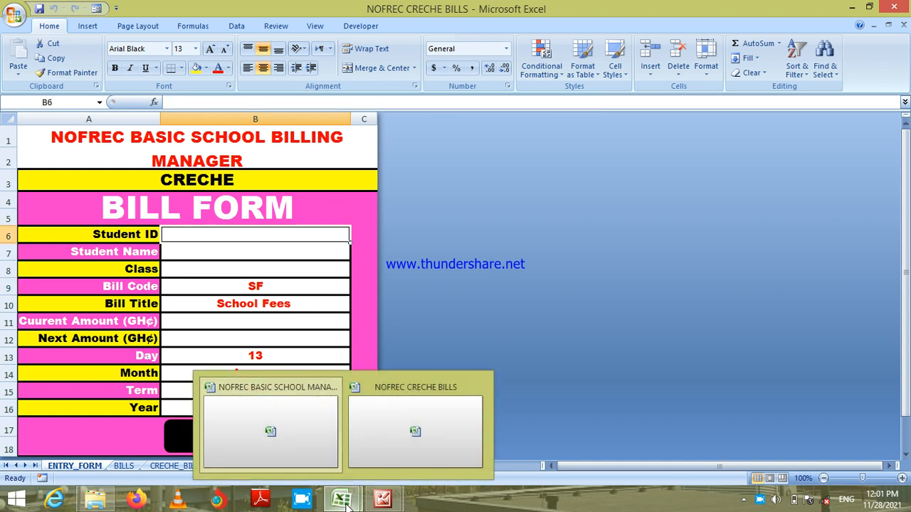
{"action": "left_click", "coordinate": [308, 435]}
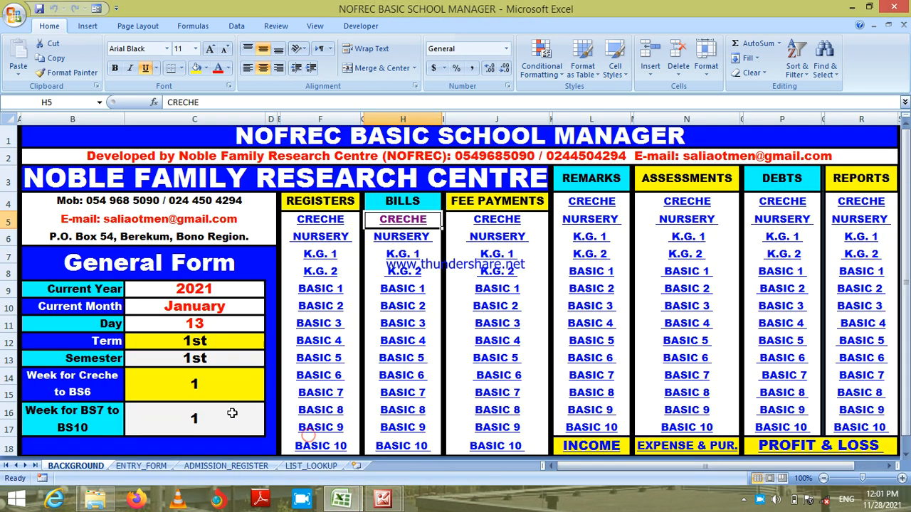
{"action": "left_click", "coordinate": [219, 307]}
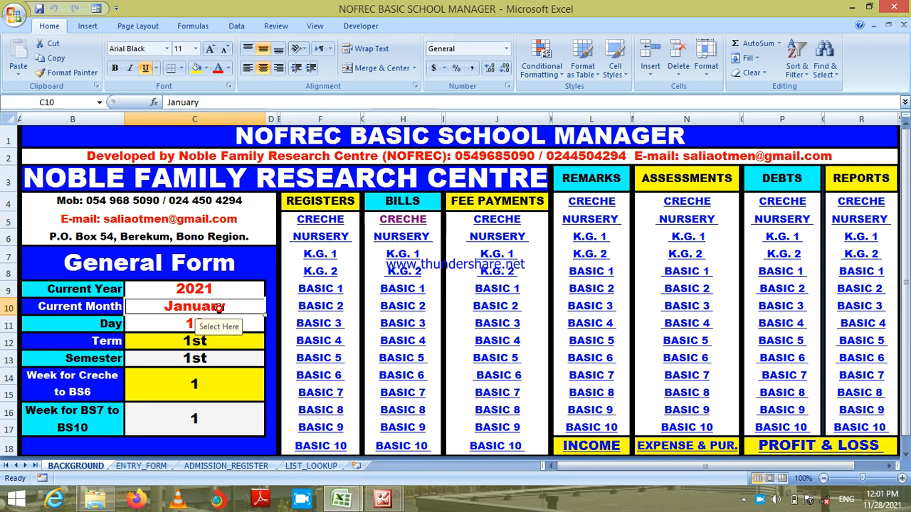
{"action": "left_click", "coordinate": [239, 324]}
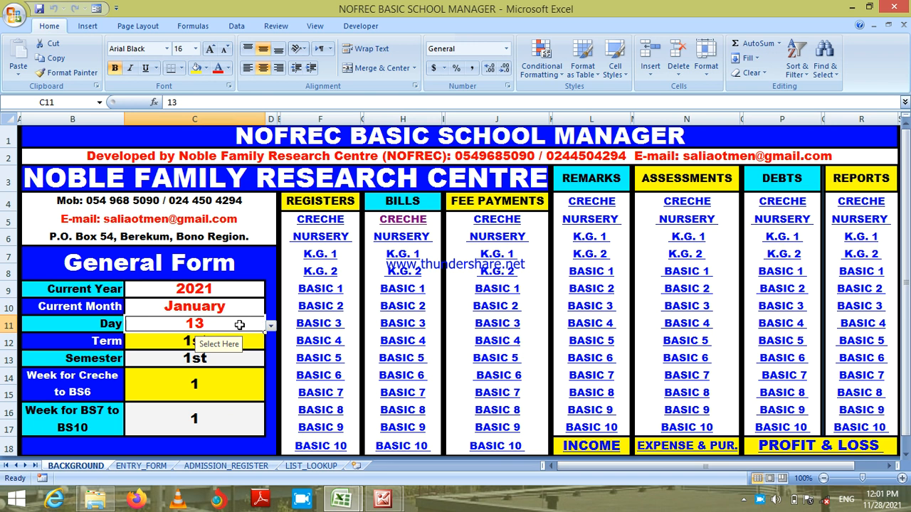
{"action": "left_click", "coordinate": [271, 327]}
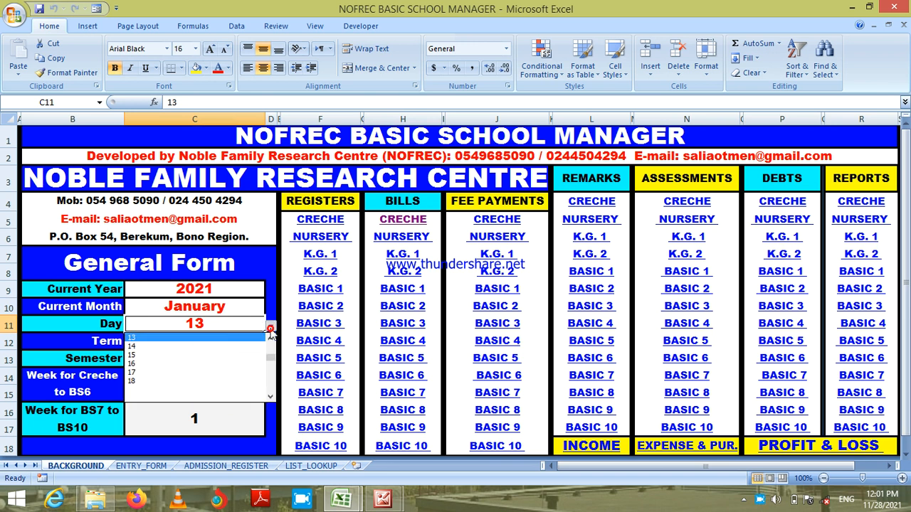
{"action": "left_click", "coordinate": [271, 342]}
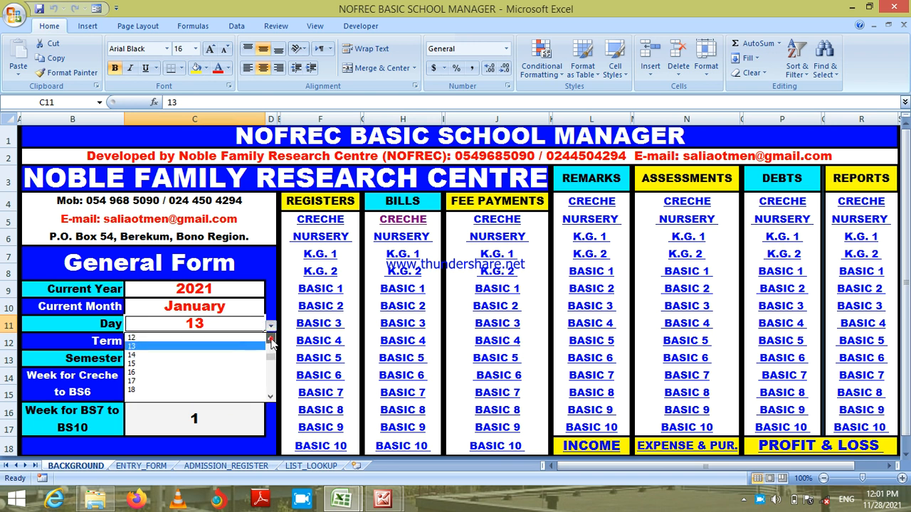
{"action": "left_click", "coordinate": [207, 337]}
{"action": "left_click", "coordinate": [224, 307]}
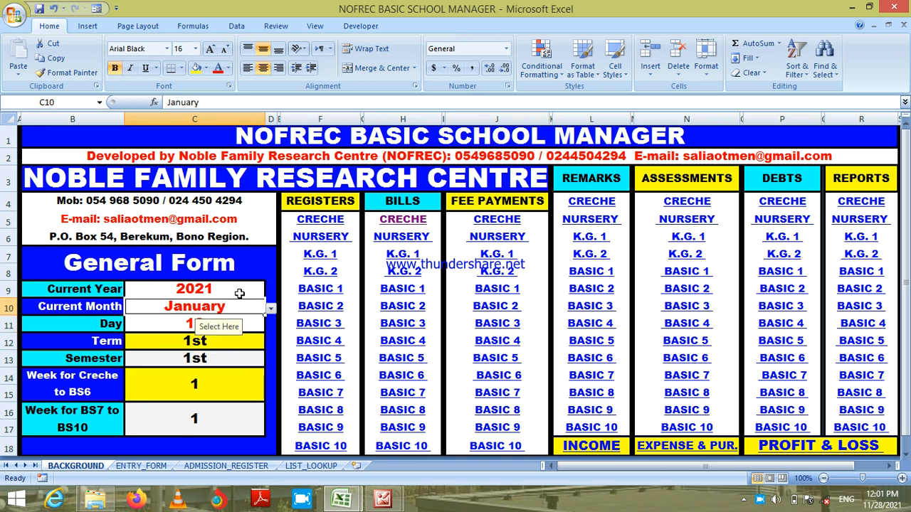
{"action": "left_click", "coordinate": [235, 292]}
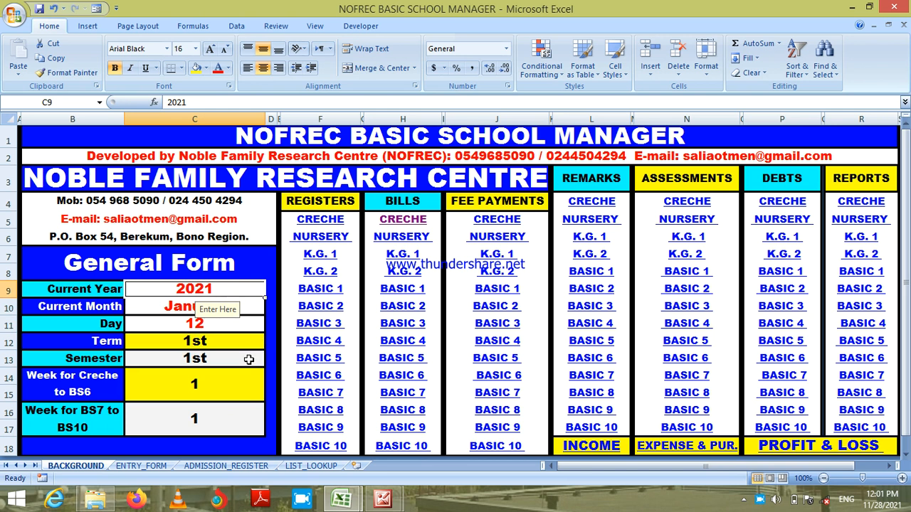
{"action": "left_click", "coordinate": [228, 269]}
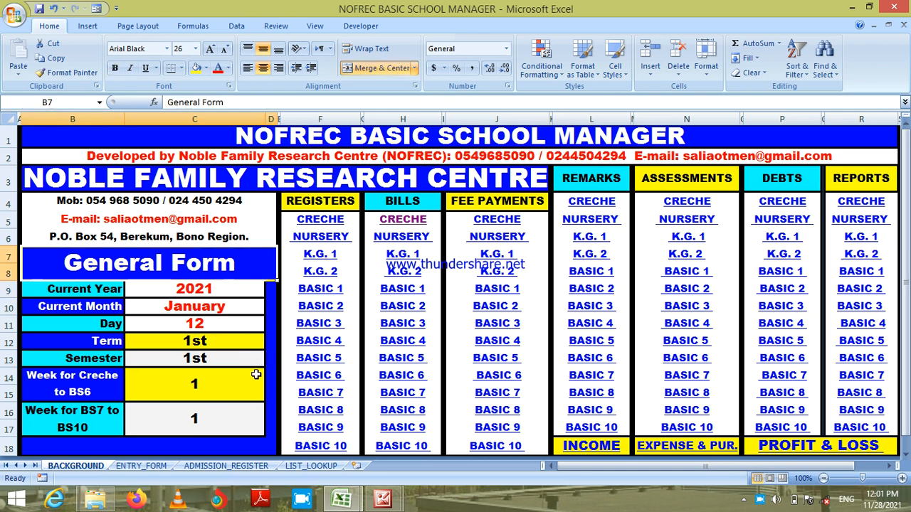
Step: Return to the NOFREC CRECHE BILLS workbook, check the date on its entry form, and view the BILLS sheet's table
{"action": "mouse_move", "coordinate": [347, 496]}
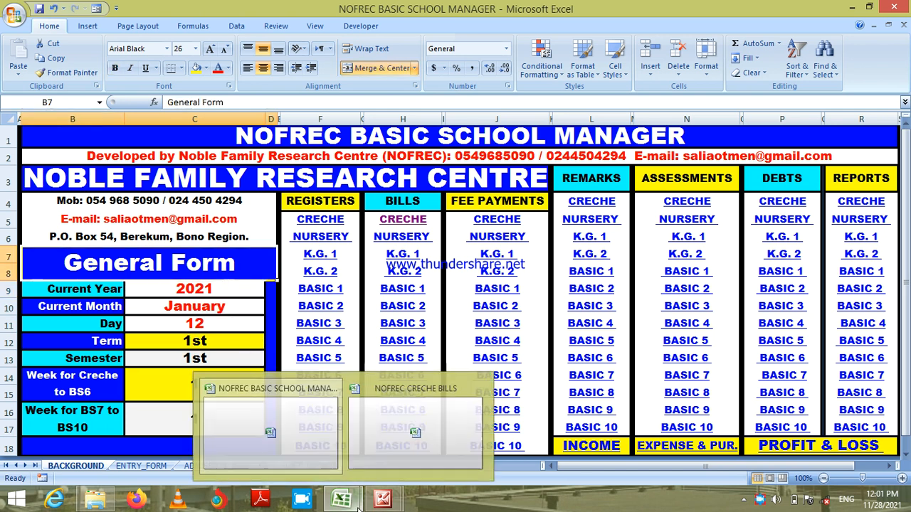
{"action": "left_click", "coordinate": [402, 458]}
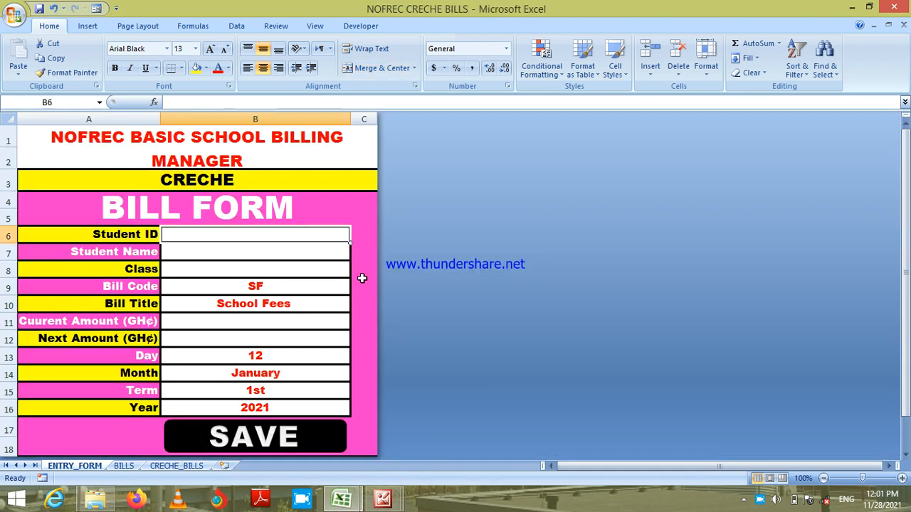
{"action": "left_click", "coordinate": [123, 466]}
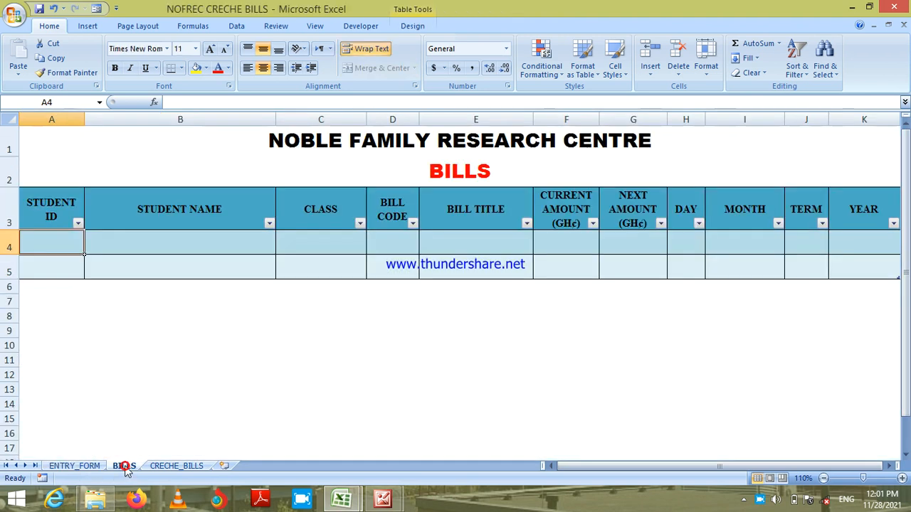
{"action": "left_click", "coordinate": [459, 179]}
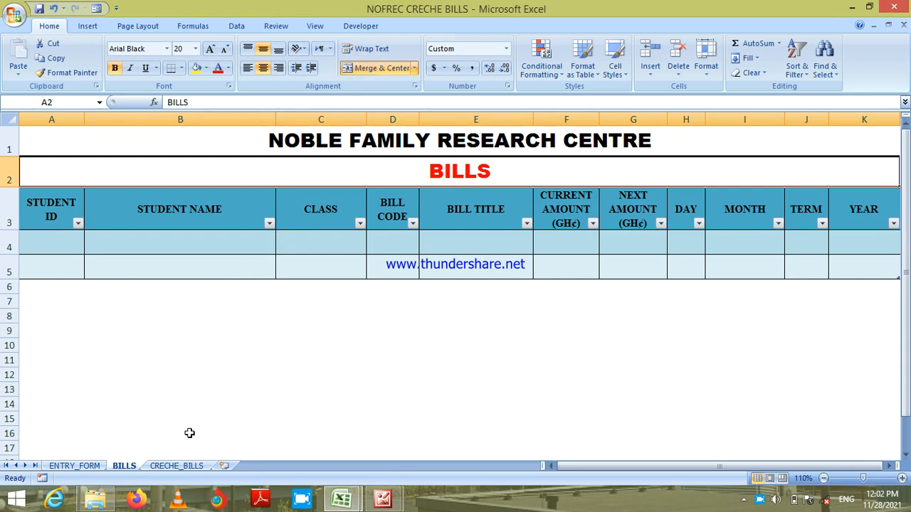
Step: Open the CRECHE_BILLS sheet and look through its student list from row 8 down to row 20
{"action": "left_click", "coordinate": [177, 467]}
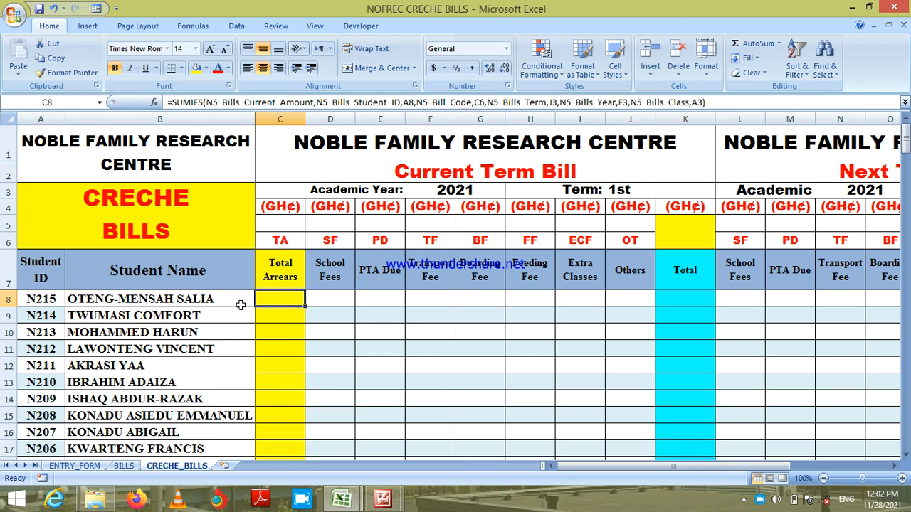
{"action": "left_click", "coordinate": [126, 301]}
{"action": "key", "text": "Down"}
{"action": "key", "text": "Down"}
{"action": "key", "text": "Down"}
{"action": "key", "text": "Down"}
{"action": "key", "text": "Down"}
{"action": "key", "text": "Down"}
{"action": "key", "text": "Down"}
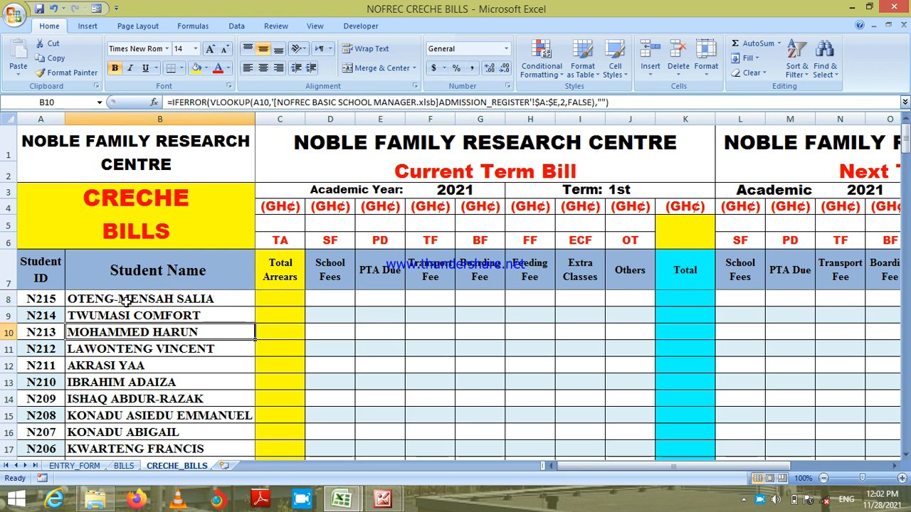
{"action": "key", "text": "Down"}
{"action": "key", "text": "Down"}
{"action": "key", "text": "Down"}
{"action": "key", "text": "Down"}
{"action": "key", "text": "Down"}
{"action": "key", "text": "Down"}
{"action": "key", "text": "Down"}
{"action": "key", "text": "Down"}
{"action": "key", "text": "Down"}
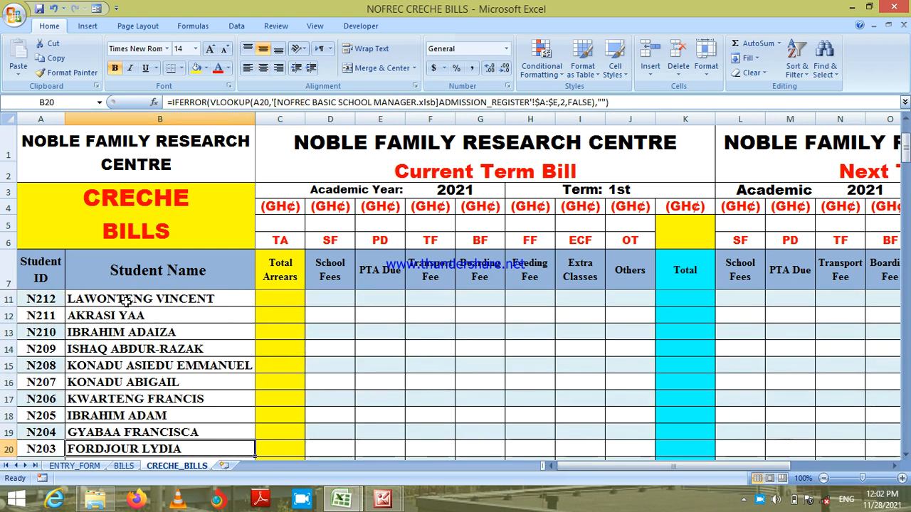
Step: Look back through the CRECHE_BILLS student list from row 20 up to the CRECHE and BILLS title cells
{"action": "key", "text": "Up"}
{"action": "key", "text": "Up"}
{"action": "key", "text": "Up"}
{"action": "key", "text": "Up"}
{"action": "key", "text": "Up"}
{"action": "key", "text": "Up"}
{"action": "key", "text": "Up"}
{"action": "key", "text": "Up"}
{"action": "key", "text": "Up"}
{"action": "key", "text": "Up"}
{"action": "key", "text": "Up"}
{"action": "key", "text": "Up"}
{"action": "key", "text": "Up"}
{"action": "key", "text": "Up"}
{"action": "key", "text": "Up"}
{"action": "key", "text": "Up"}
{"action": "key", "text": "Up"}
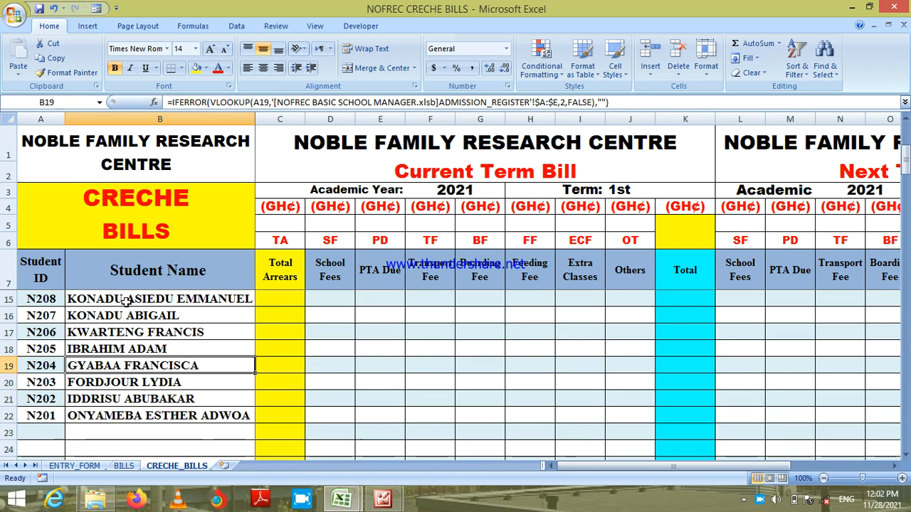
{"action": "key", "text": "Up"}
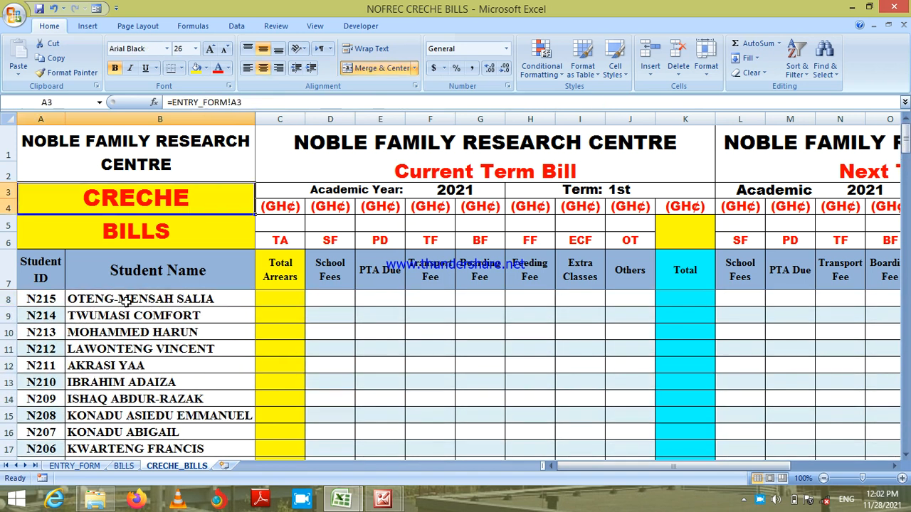
{"action": "key", "text": "Down"}
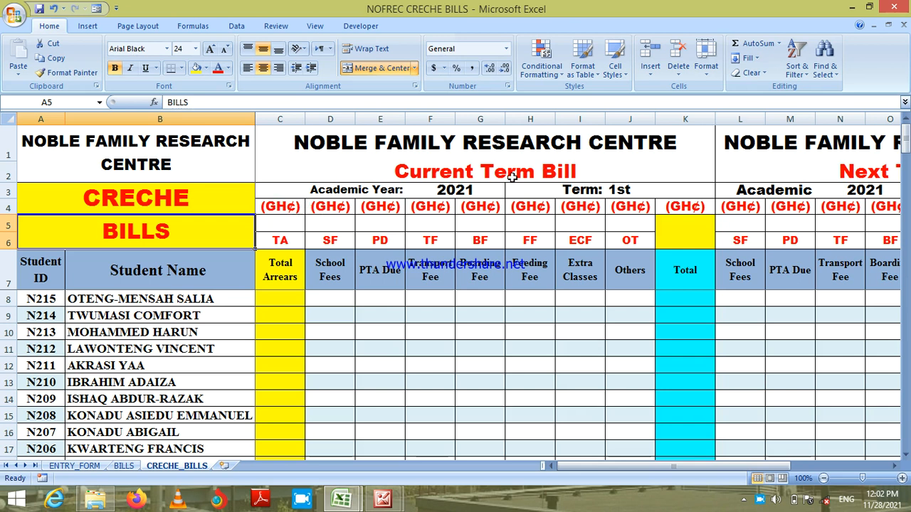
Step: Examine the academic year, school name, Current Term Bill and Next Term Bill headings of the CRECHE_BILLS sheet
{"action": "left_click", "coordinate": [457, 193]}
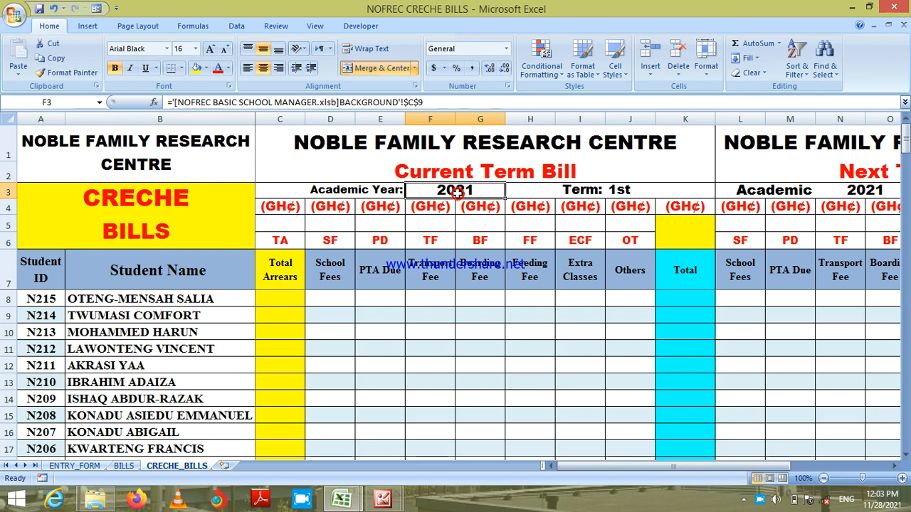
{"action": "left_click", "coordinate": [195, 170]}
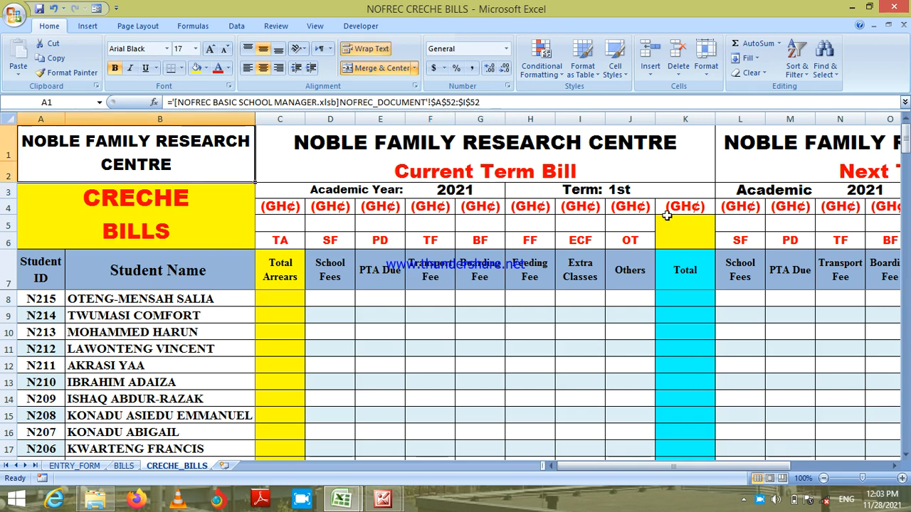
{"action": "left_click", "coordinate": [470, 172]}
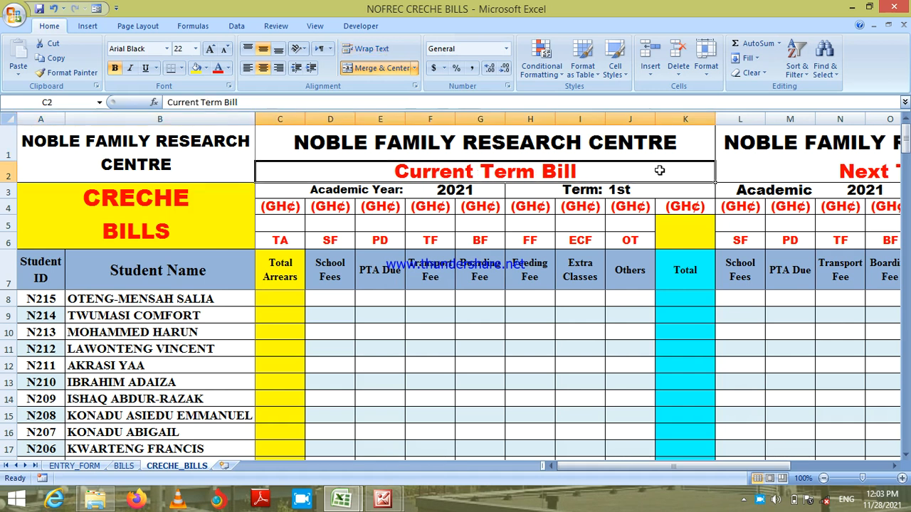
{"action": "key", "text": "Right"}
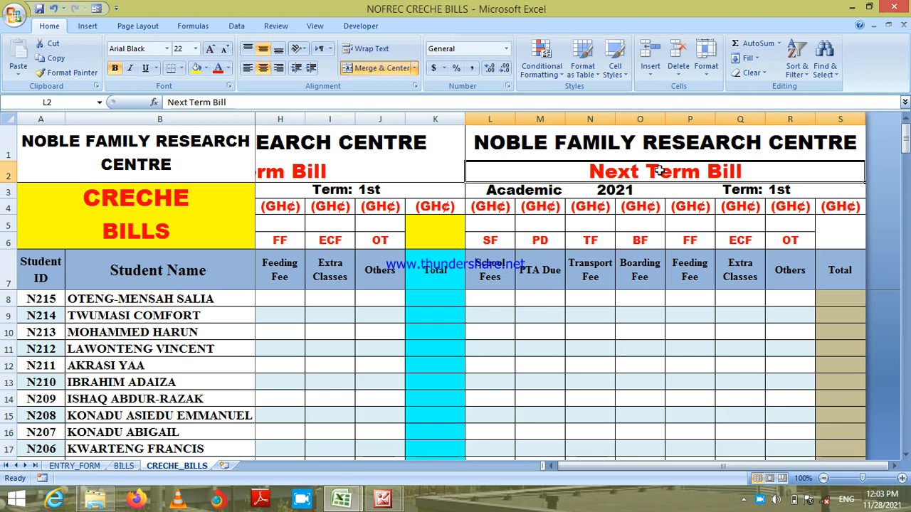
{"action": "key", "text": "Left"}
{"action": "key", "text": "Left"}
{"action": "key", "text": "Left"}
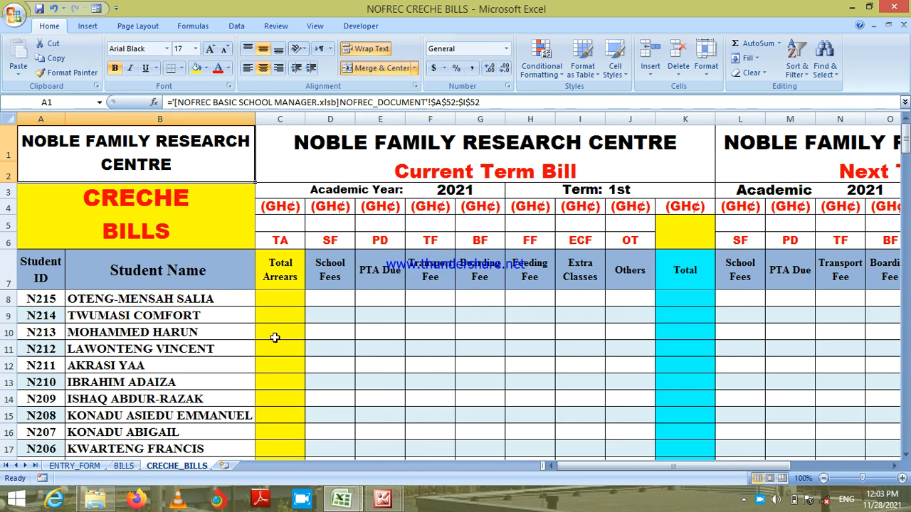
Step: On the ENTRY_FORM sheet, enter the Student ID of the first listed creche student and choose bill code SF
{"action": "left_click", "coordinate": [66, 466]}
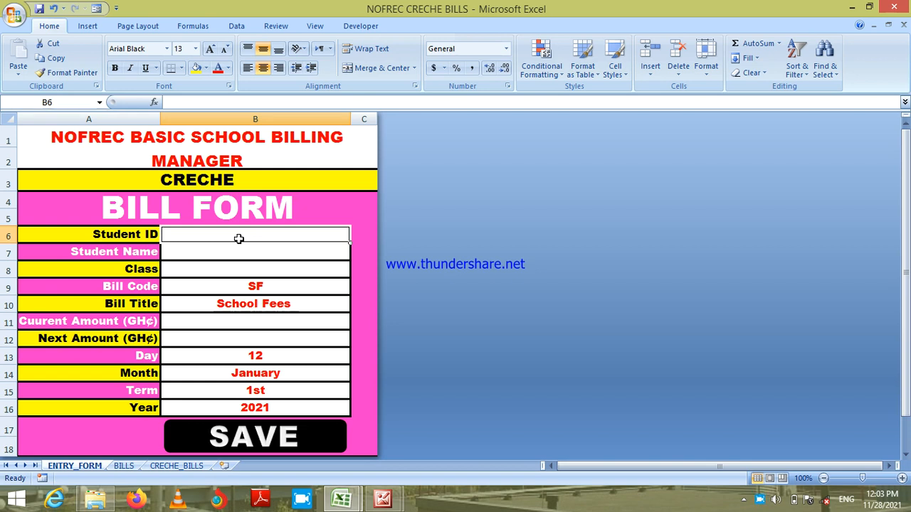
{"action": "type", "text": "N"}
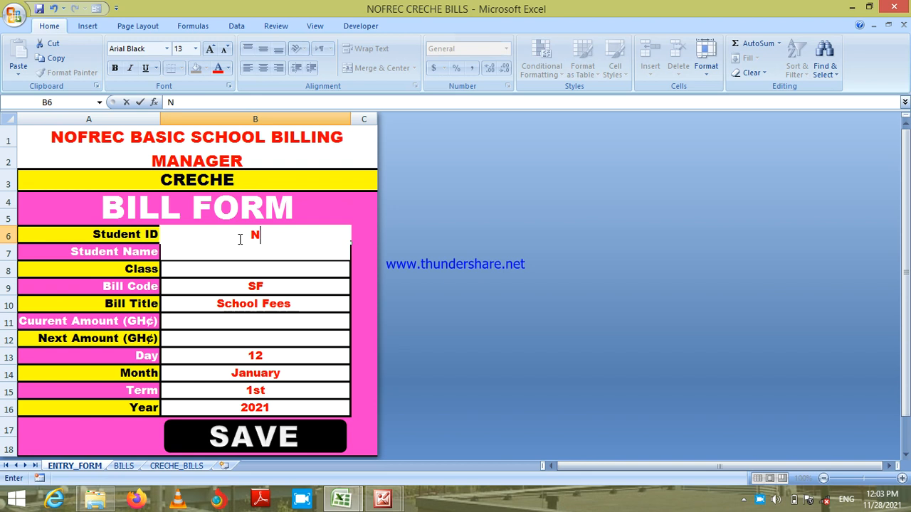
{"action": "type", "text": "215"}
{"action": "key", "text": "Return"}
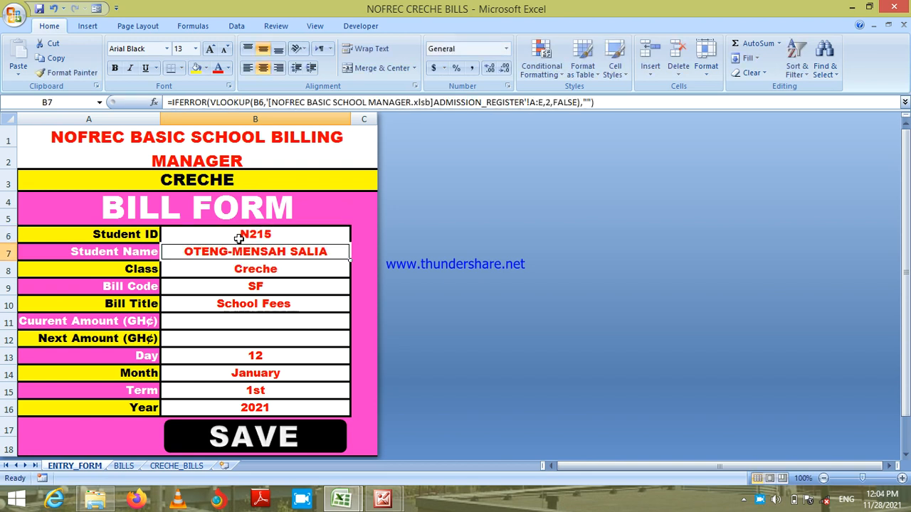
{"action": "left_click", "coordinate": [273, 288]}
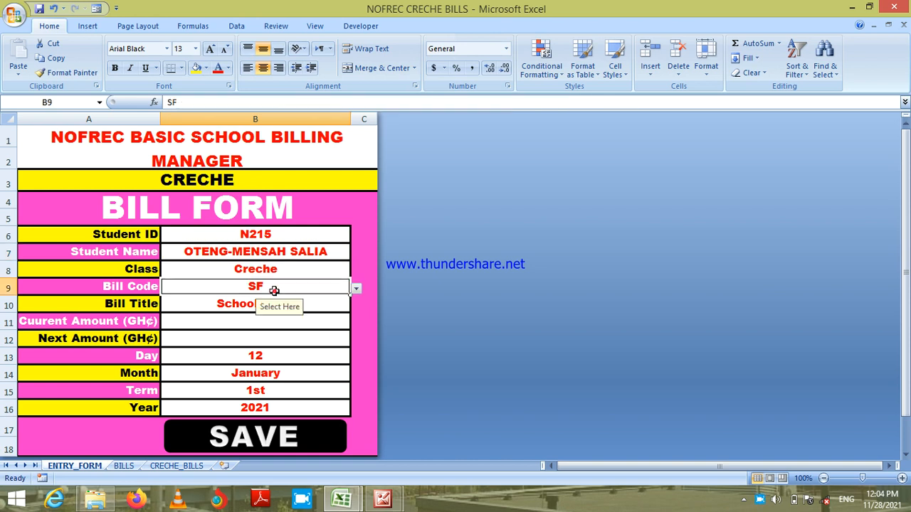
{"action": "left_click", "coordinate": [356, 289]}
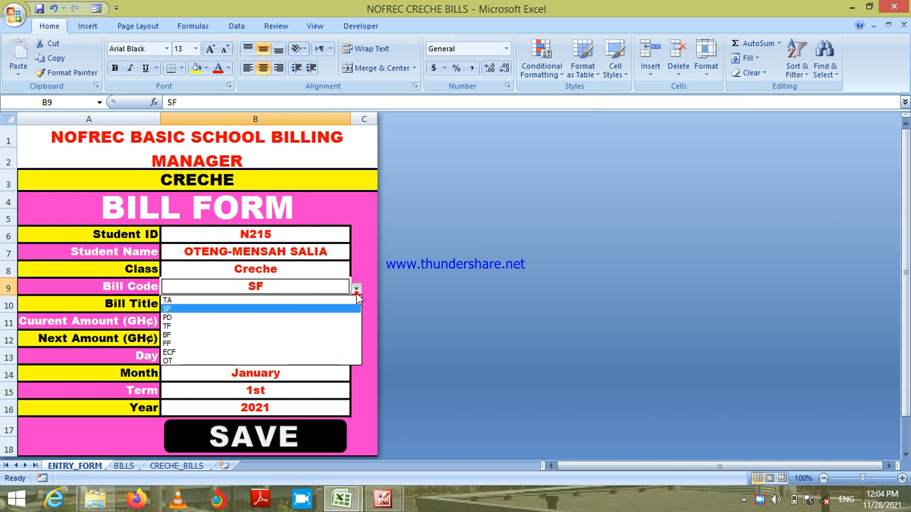
{"action": "left_click", "coordinate": [311, 310]}
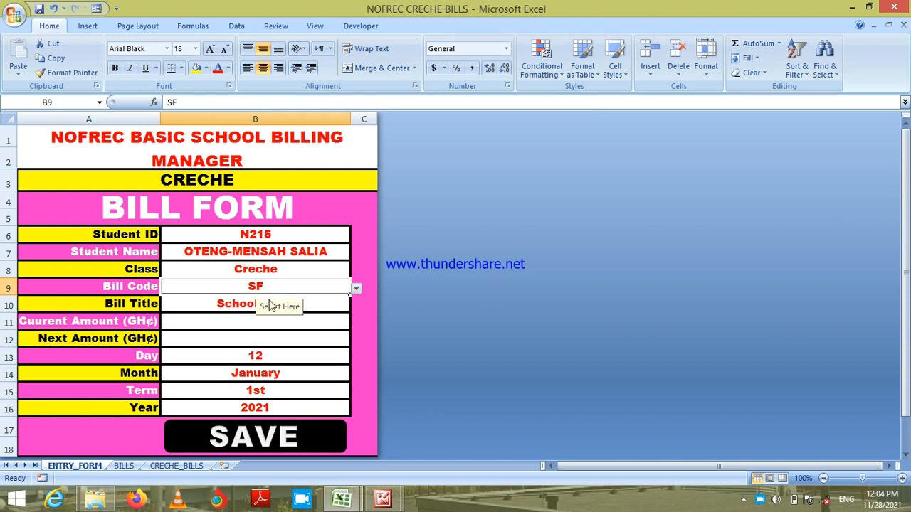
Step: Set both the current amount and the next amount of the School Fees bill to 100
{"action": "left_click", "coordinate": [225, 325]}
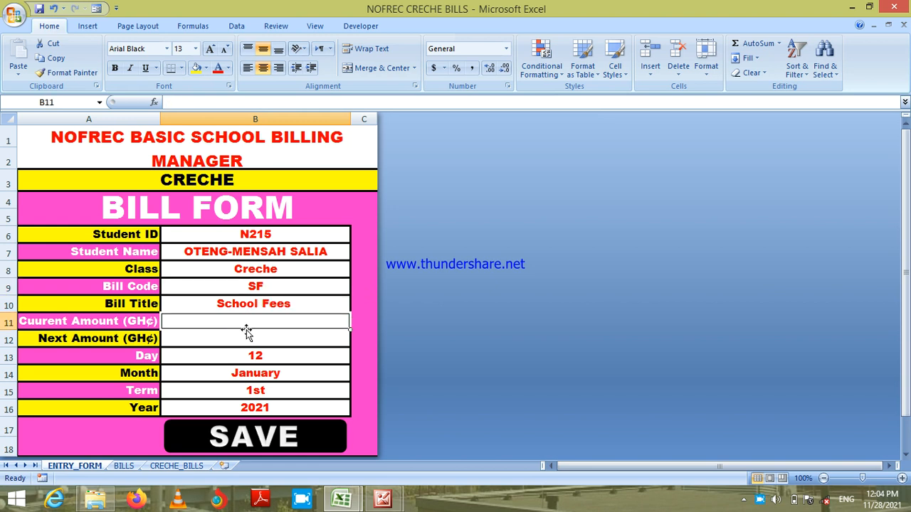
{"action": "type", "text": "100"}
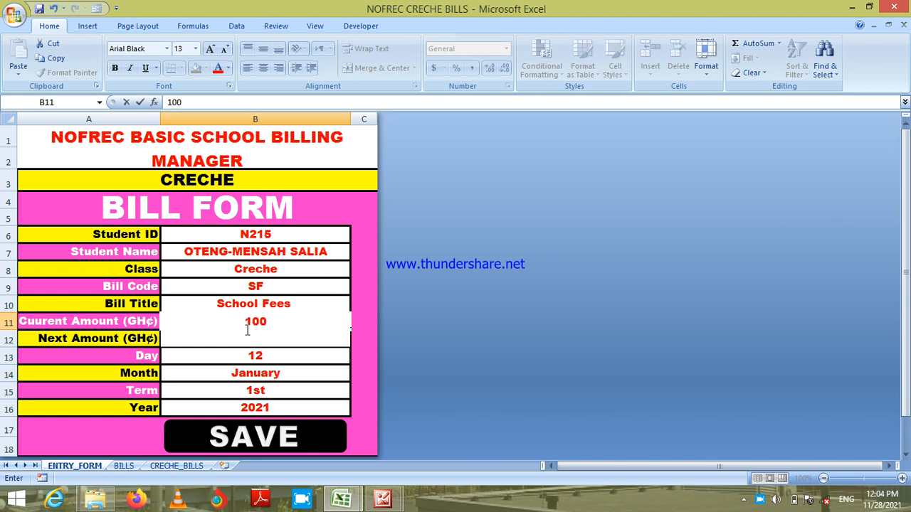
{"action": "key", "text": "Return"}
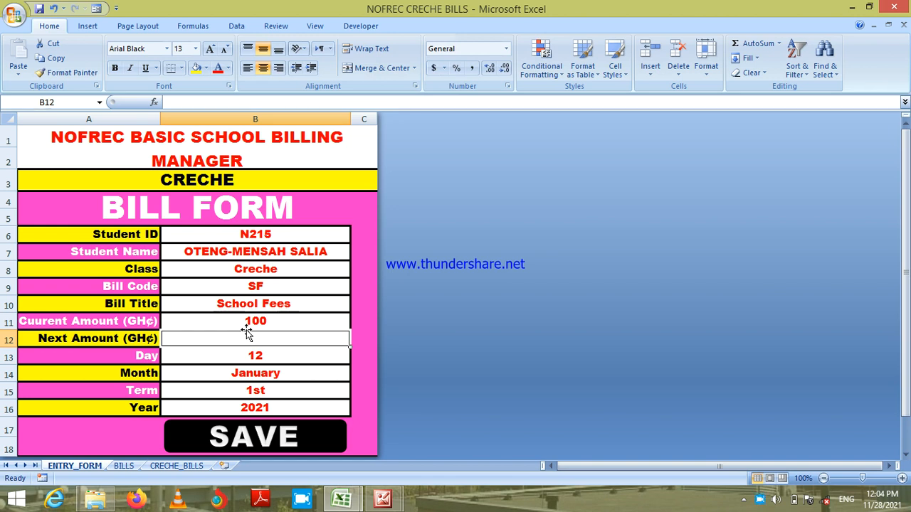
{"action": "type", "text": "100"}
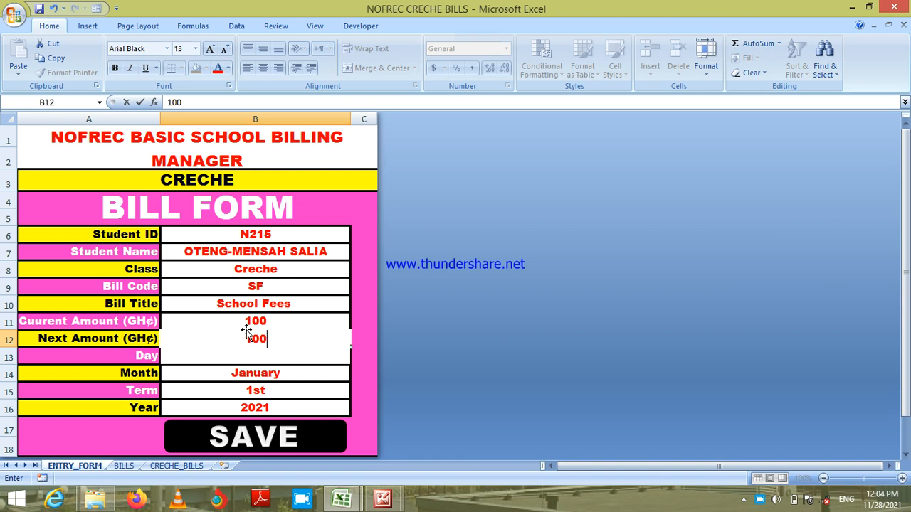
{"action": "key", "text": "Return"}
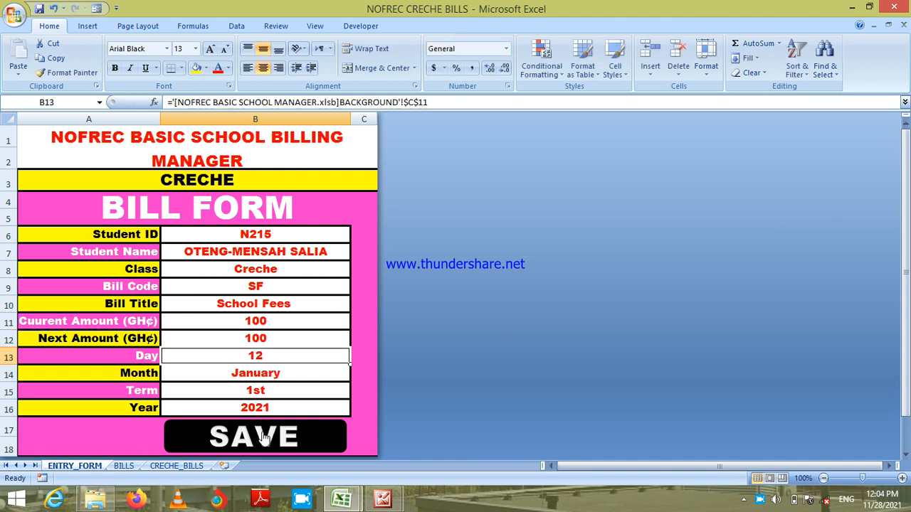
Step: Check the BILLS sheet's table, and save the completed School Fees bill from the entry form
{"action": "left_click", "coordinate": [123, 467]}
{"action": "left_click", "coordinate": [38, 244]}
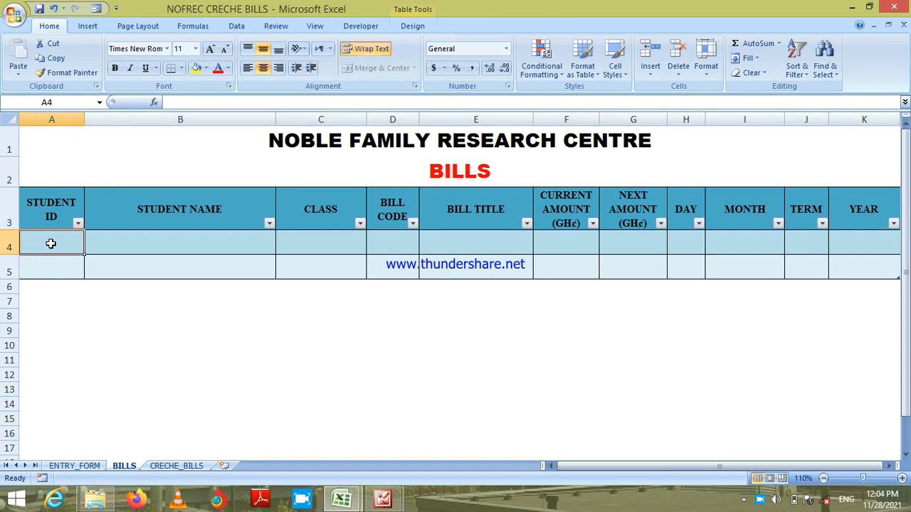
{"action": "left_click", "coordinate": [75, 466]}
{"action": "left_click", "coordinate": [276, 437]}
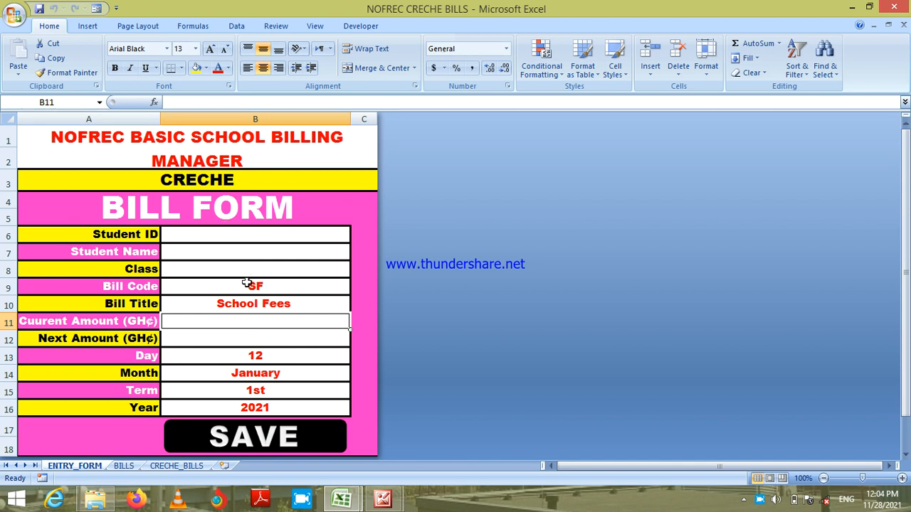
Step: Enter the same student's ID in the cleared Bill Form and set the bill code to PD
{"action": "left_click", "coordinate": [248, 239]}
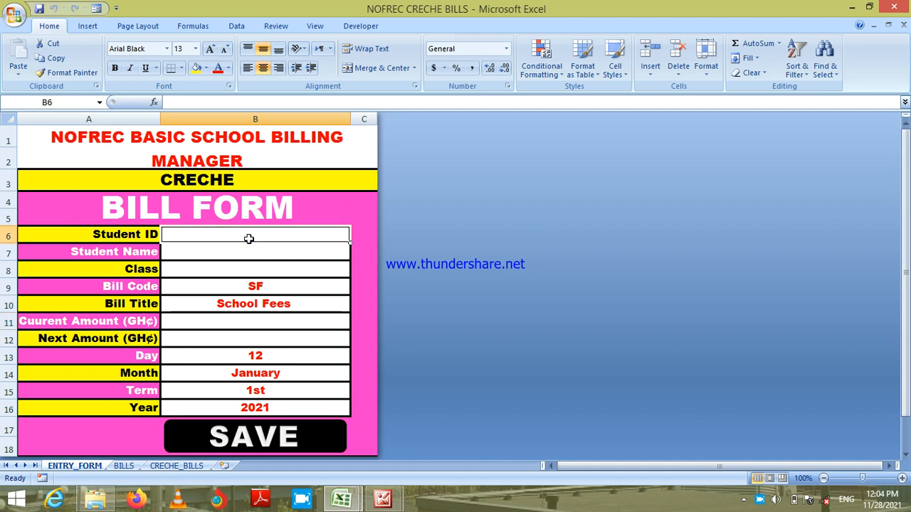
{"action": "type", "text": "N"}
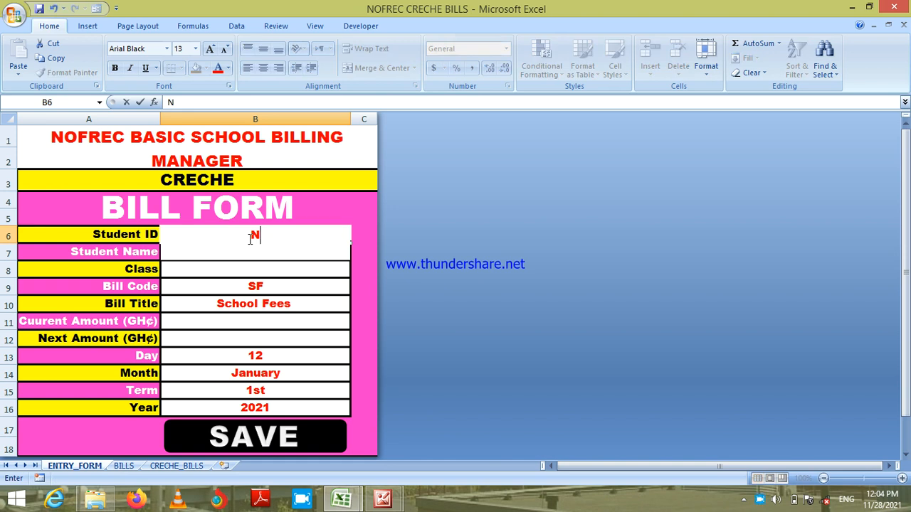
{"action": "type", "text": "215"}
{"action": "key", "text": "Return"}
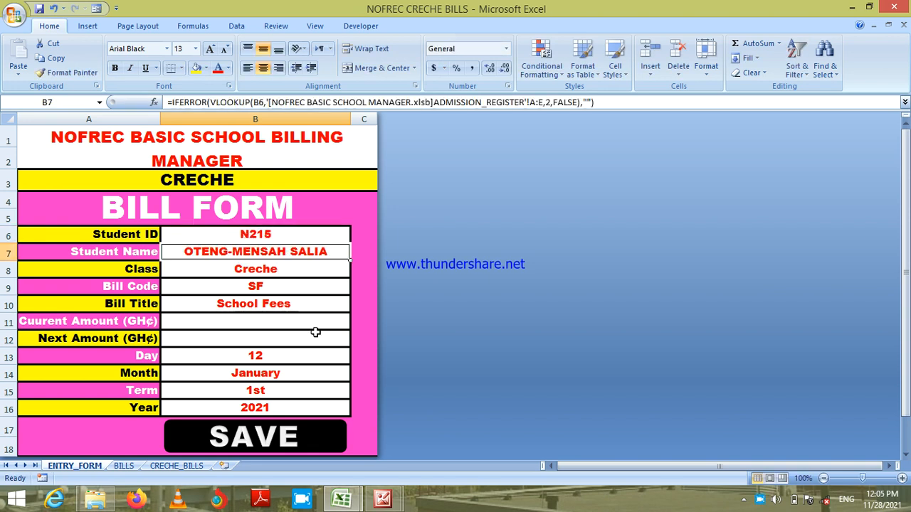
{"action": "left_click", "coordinate": [301, 292]}
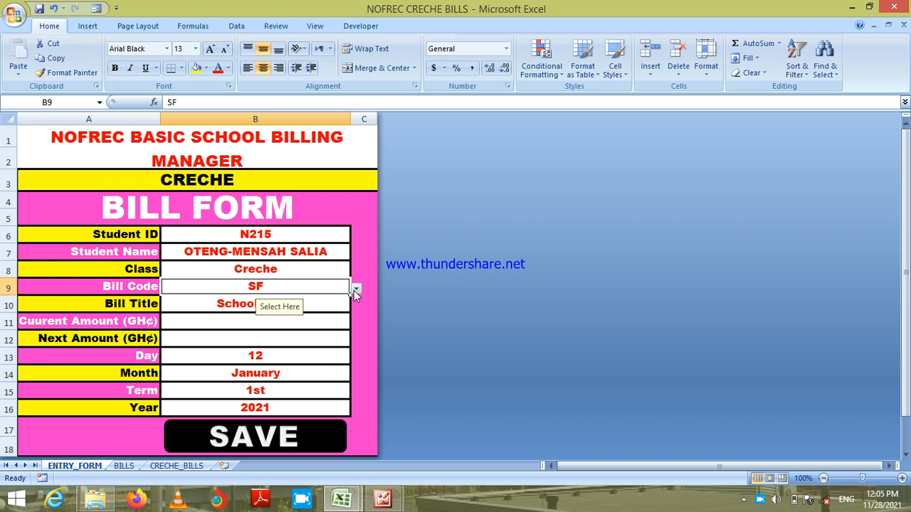
{"action": "left_click", "coordinate": [356, 289]}
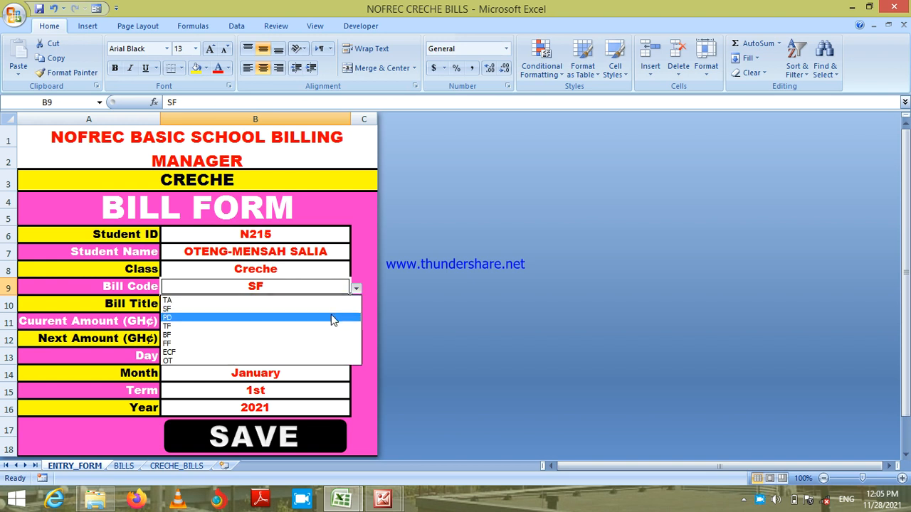
{"action": "left_click", "coordinate": [332, 318]}
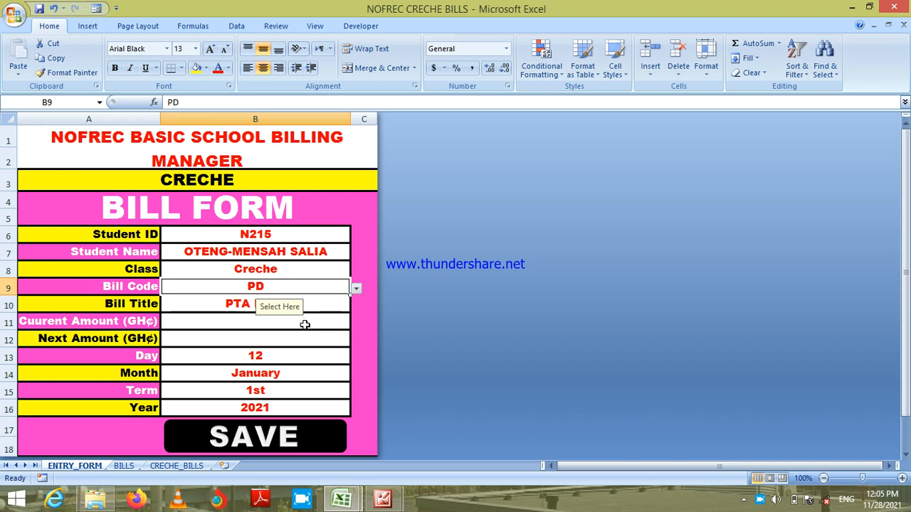
Step: Set the current and next amounts of the PTA Due bill to 20 and save the bill
{"action": "left_click", "coordinate": [304, 324]}
{"action": "type", "text": "20"}
{"action": "key", "text": "Return"}
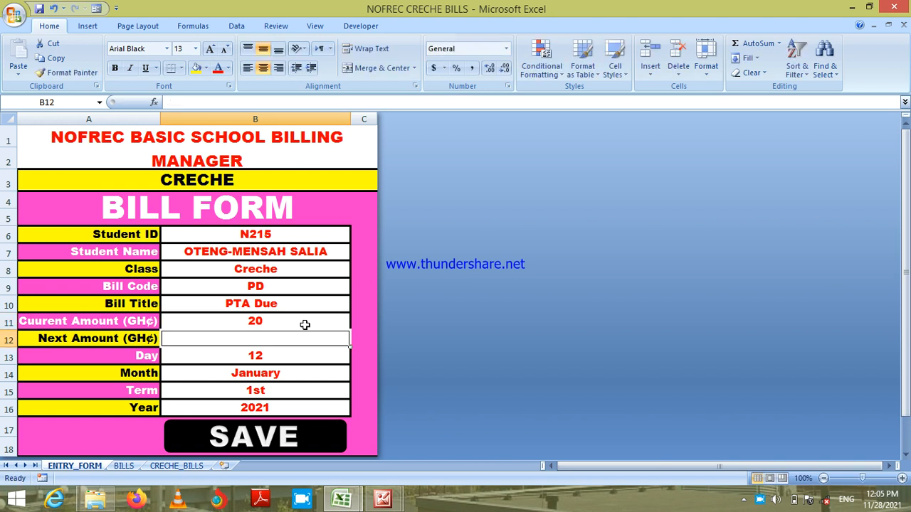
{"action": "type", "text": "20"}
{"action": "key", "text": "Return"}
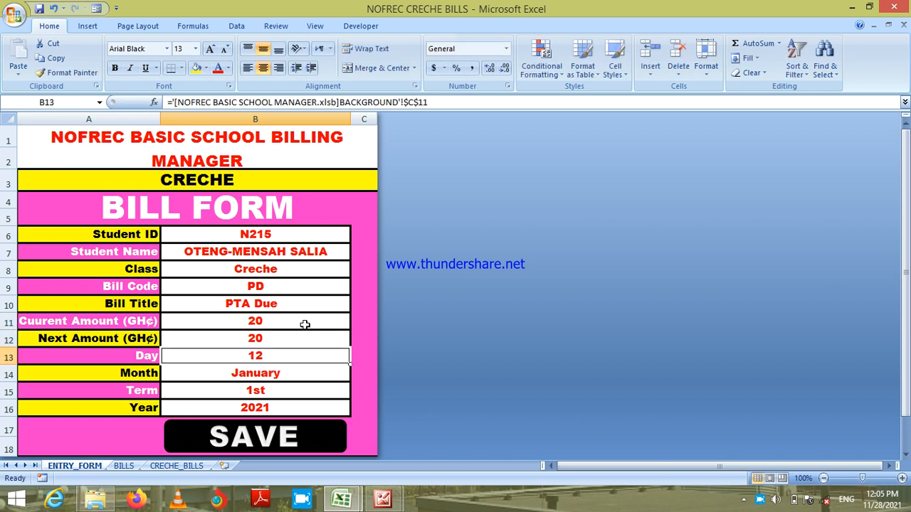
{"action": "left_click", "coordinate": [273, 431]}
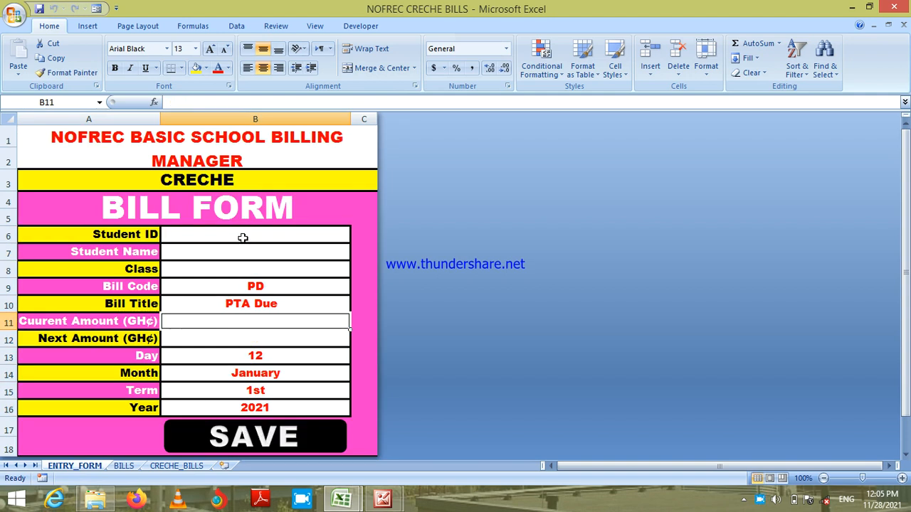
Step: Enter the same student's ID again, set the bill code to OT, and go to the current amount field
{"action": "type", "text": "N215"}
{"action": "key", "text": "Return"}
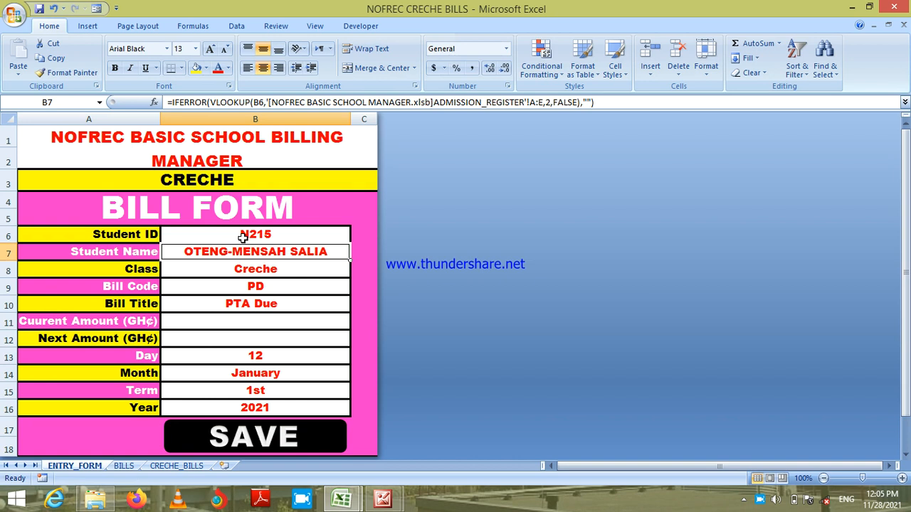
{"action": "left_click", "coordinate": [278, 291]}
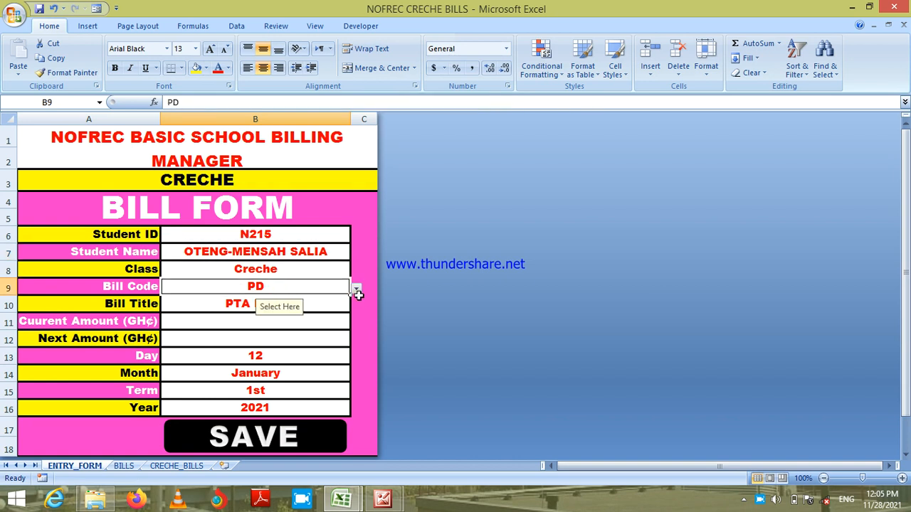
{"action": "left_click", "coordinate": [356, 290]}
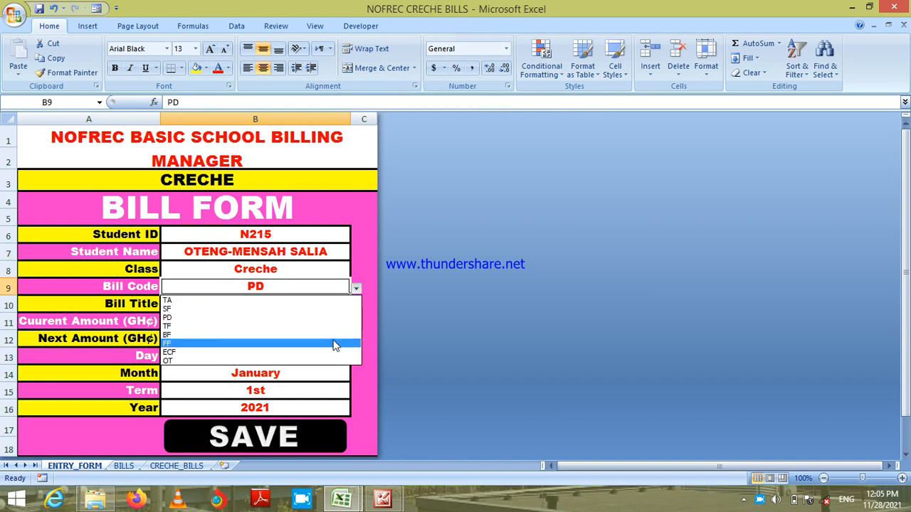
{"action": "left_click", "coordinate": [332, 362]}
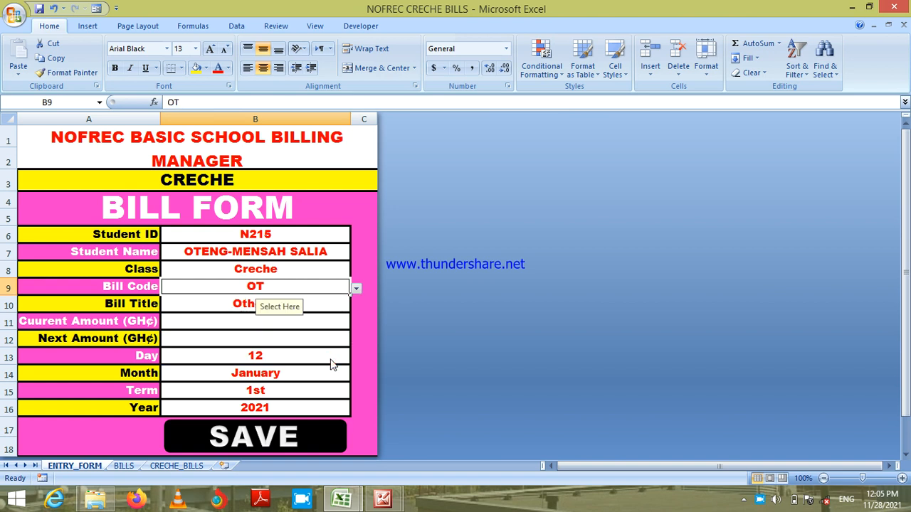
{"action": "left_click", "coordinate": [230, 328]}
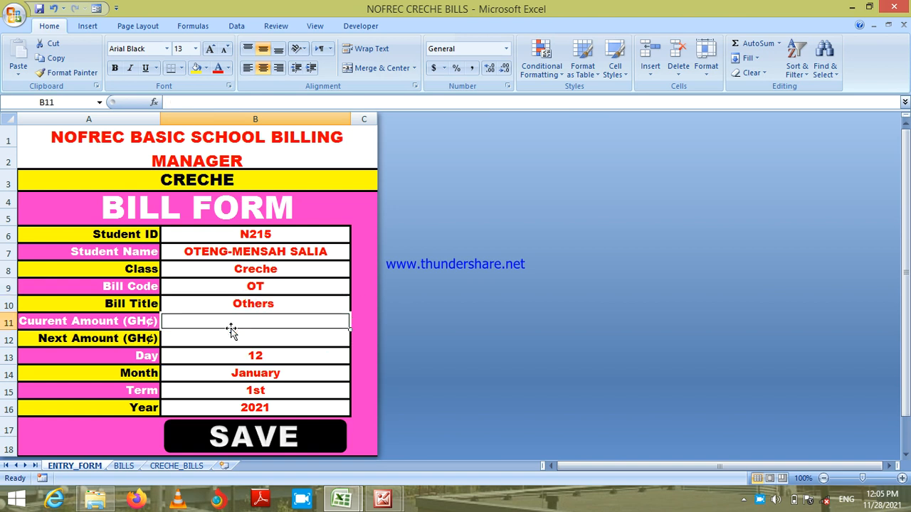
Step: Set the current and next amounts of the Others bill to 10 and save the bill
{"action": "type", "text": "10"}
{"action": "key", "text": "Return"}
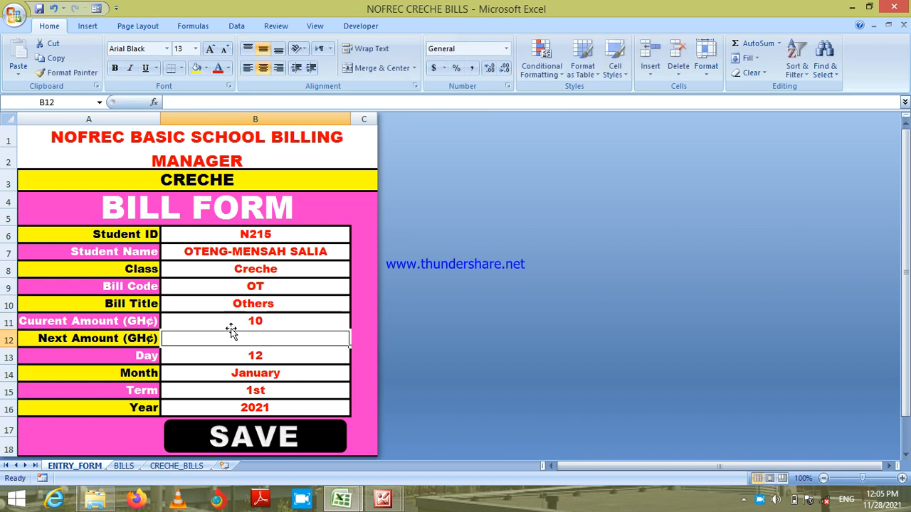
{"action": "type", "text": "10"}
{"action": "key", "text": "Return"}
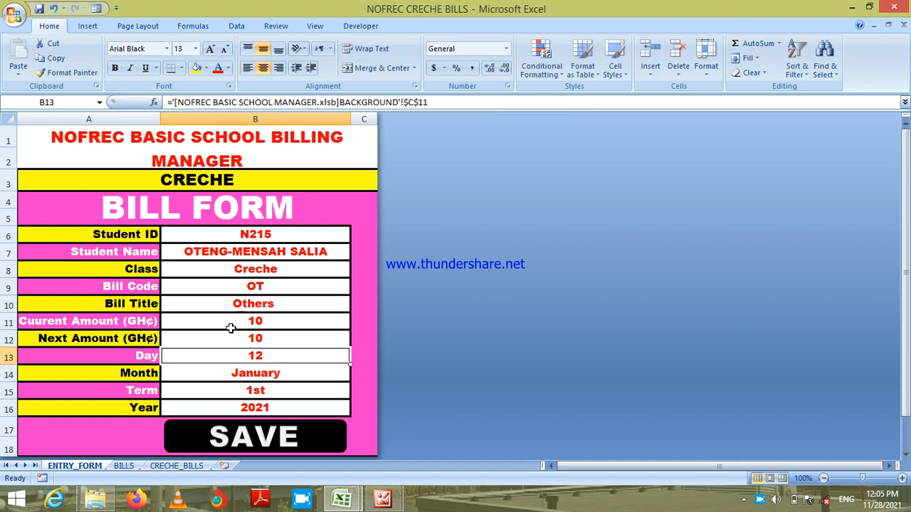
{"action": "left_click", "coordinate": [288, 435]}
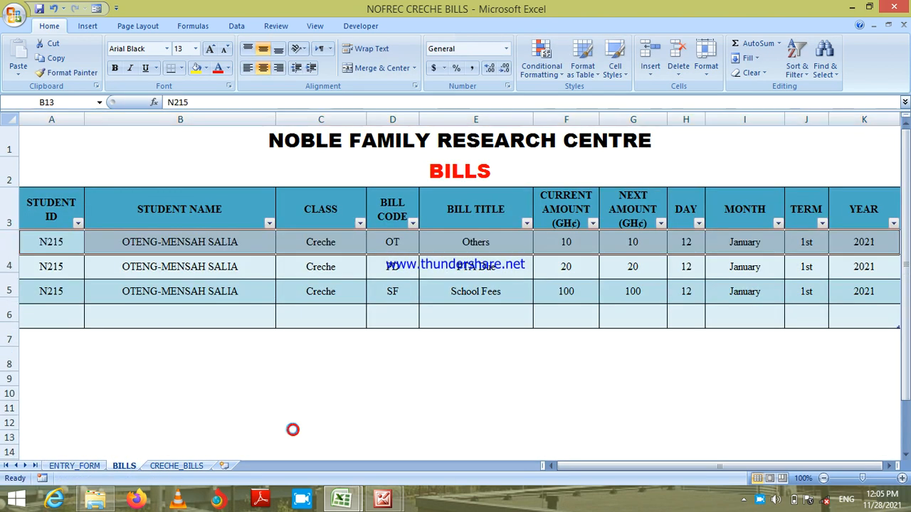
Step: Examine the first student's current term bill and the fee column headings on the CRECHE_BILLS sheet
{"action": "right_click", "coordinate": [168, 466]}
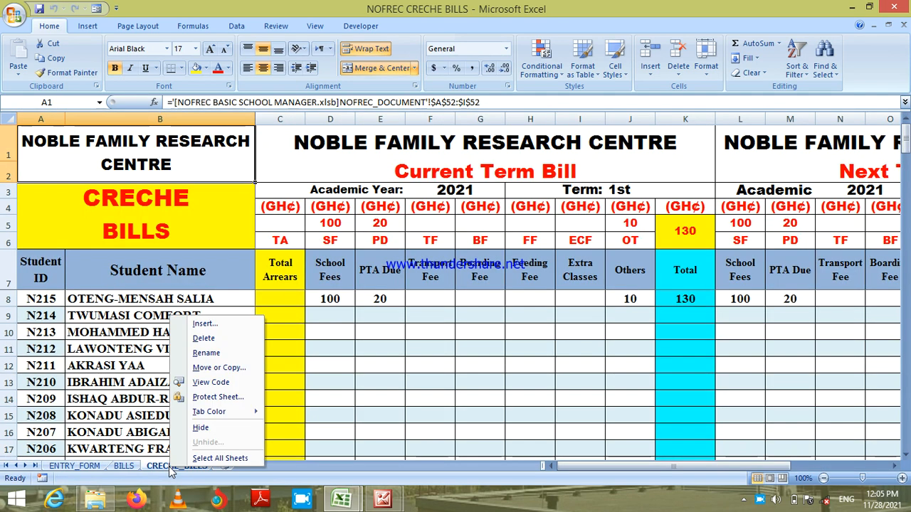
{"action": "left_click", "coordinate": [326, 302]}
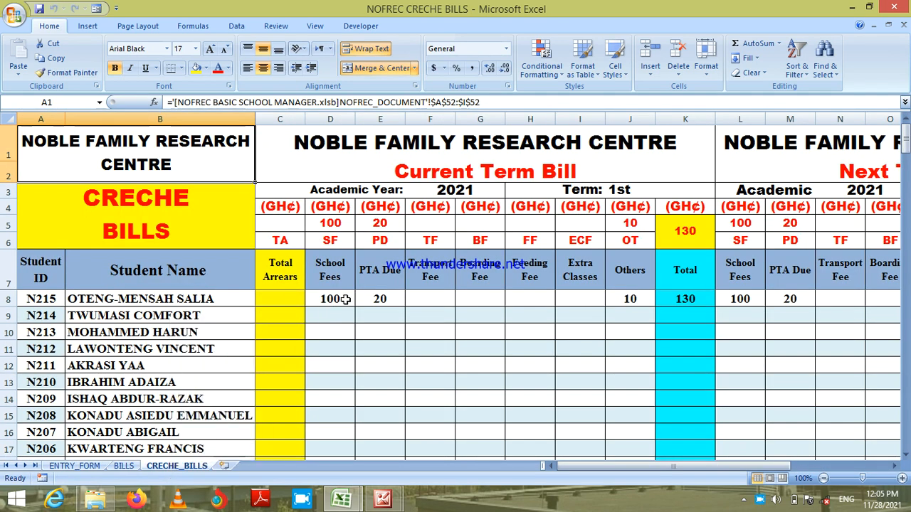
{"action": "left_click", "coordinate": [329, 301]}
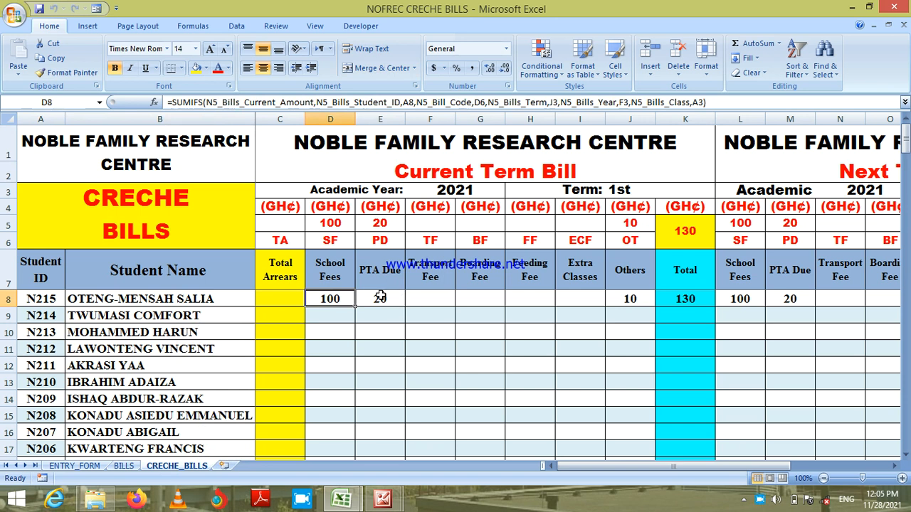
{"action": "left_click", "coordinate": [322, 270]}
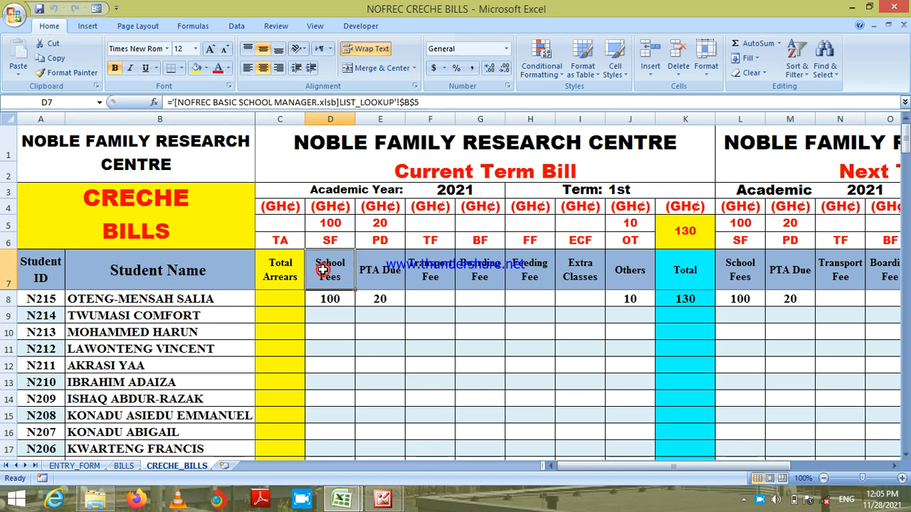
{"action": "left_click", "coordinate": [284, 277]}
{"action": "key", "text": "Right"}
{"action": "key", "text": "Right"}
{"action": "key", "text": "Right"}
{"action": "key", "text": "Right"}
{"action": "key", "text": "Right"}
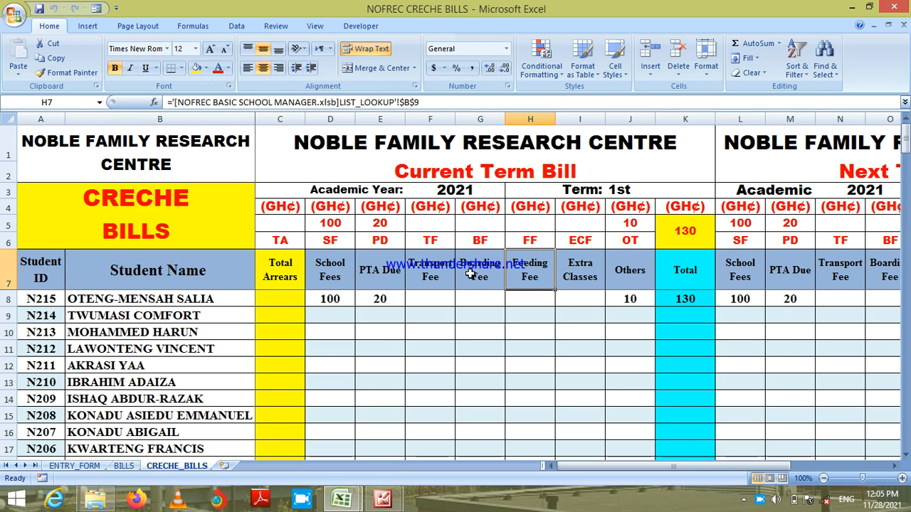
Step: Return to the entry form, enter the ID of the second student on the creche list, and set the bill code to SF
{"action": "left_click", "coordinate": [75, 466]}
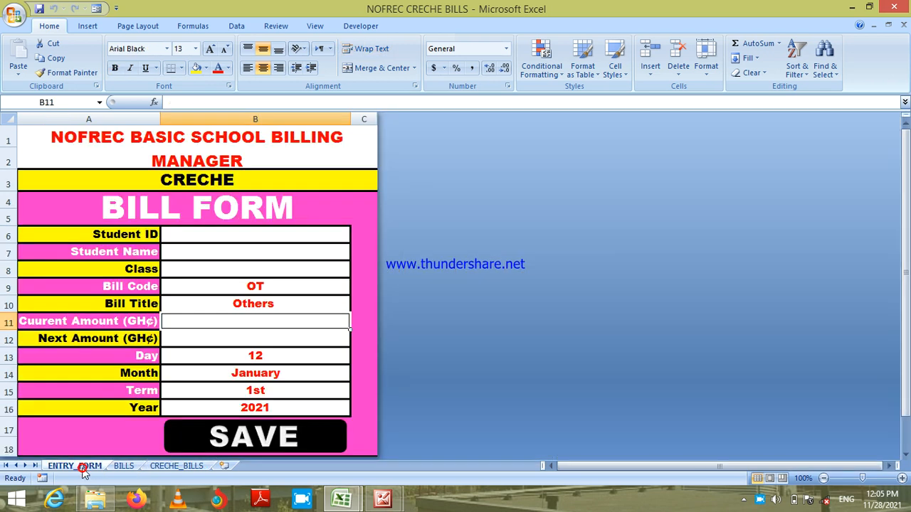
{"action": "left_click", "coordinate": [257, 243]}
{"action": "type", "text": "N214"}
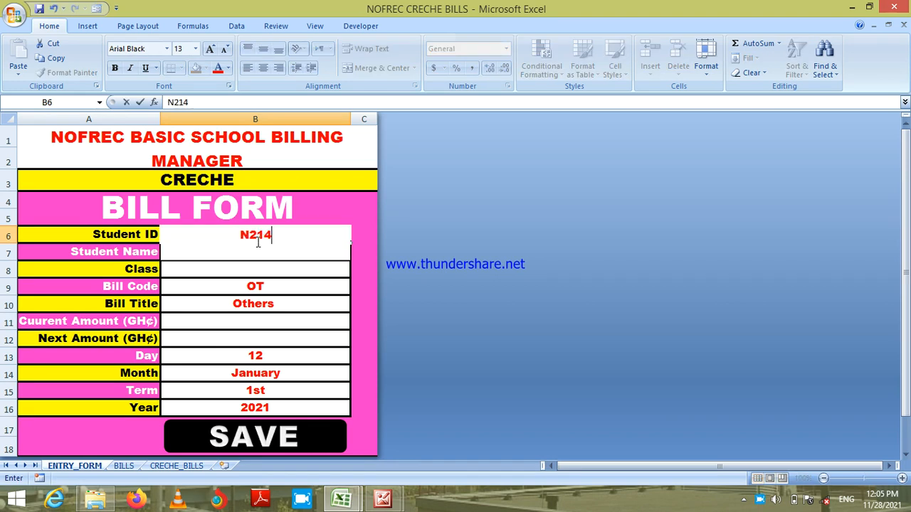
{"action": "key", "text": "Return"}
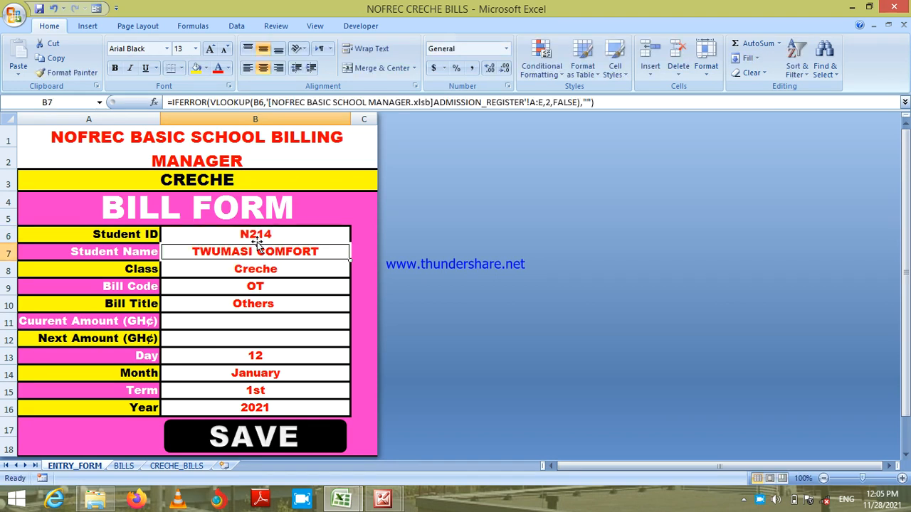
{"action": "left_click", "coordinate": [288, 289]}
{"action": "left_click", "coordinate": [357, 289]}
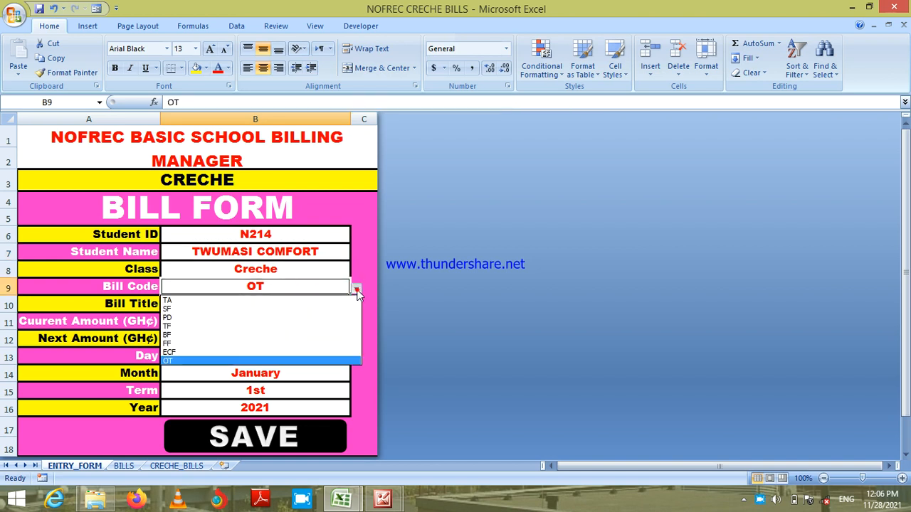
{"action": "left_click", "coordinate": [329, 309]}
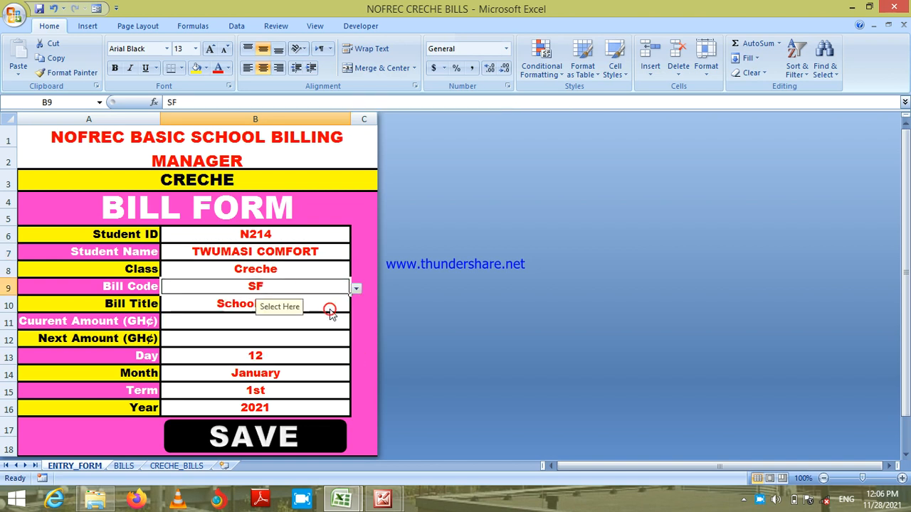
Step: Set the current and next amounts of the second student's School Fees bill to 100 and save the bill
{"action": "left_click", "coordinate": [292, 324]}
{"action": "type", "text": "100"}
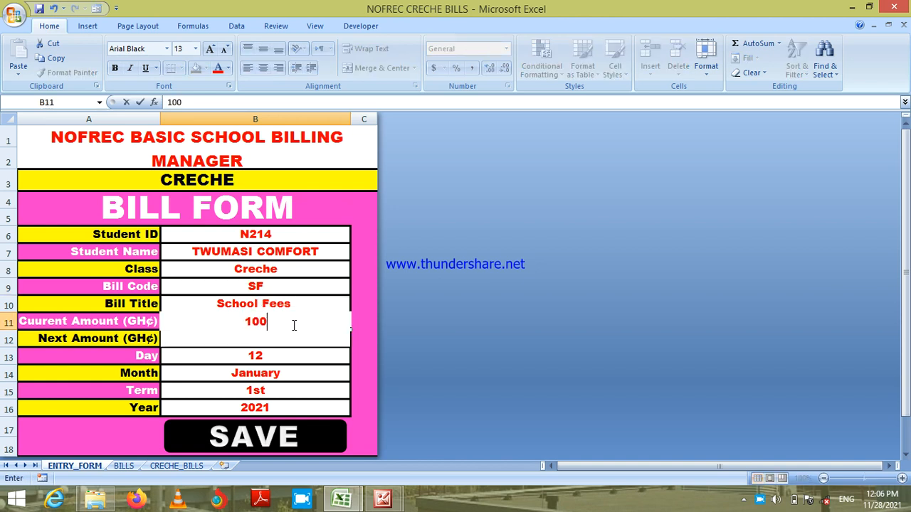
{"action": "key", "text": "Return"}
{"action": "type", "text": "100"}
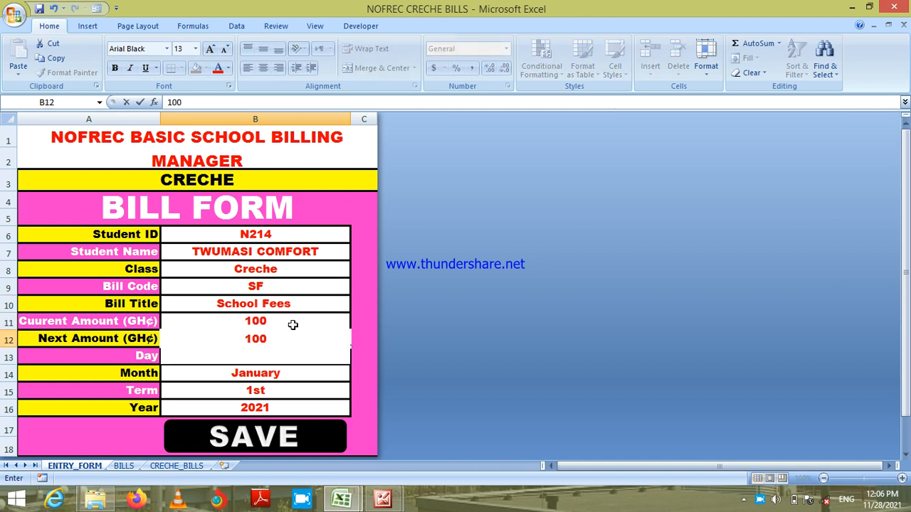
{"action": "key", "text": "Return"}
{"action": "left_click", "coordinate": [296, 435]}
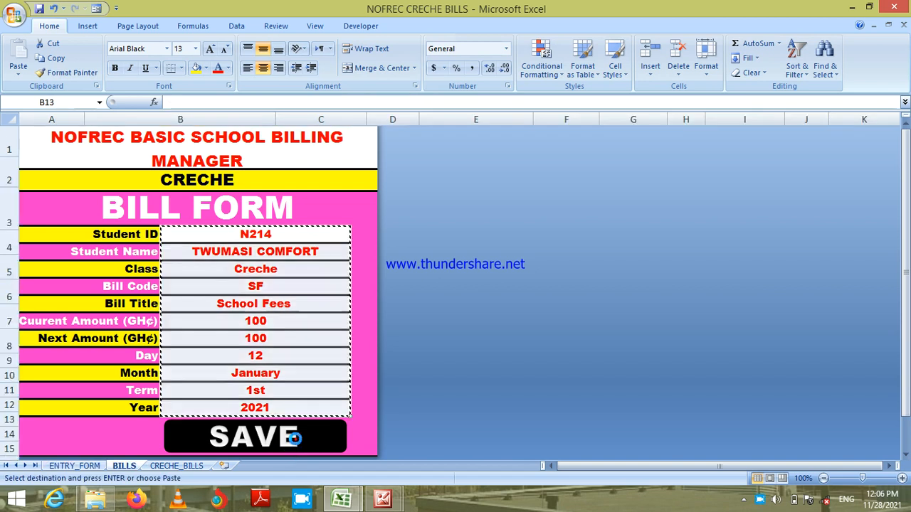
Step: Check the BILLS sheet for the second student's School Fees record, and return to the start of the entry form
{"action": "scroll", "coordinate": [229, 374], "scroll_direction": "right", "scroll_amount": 1}
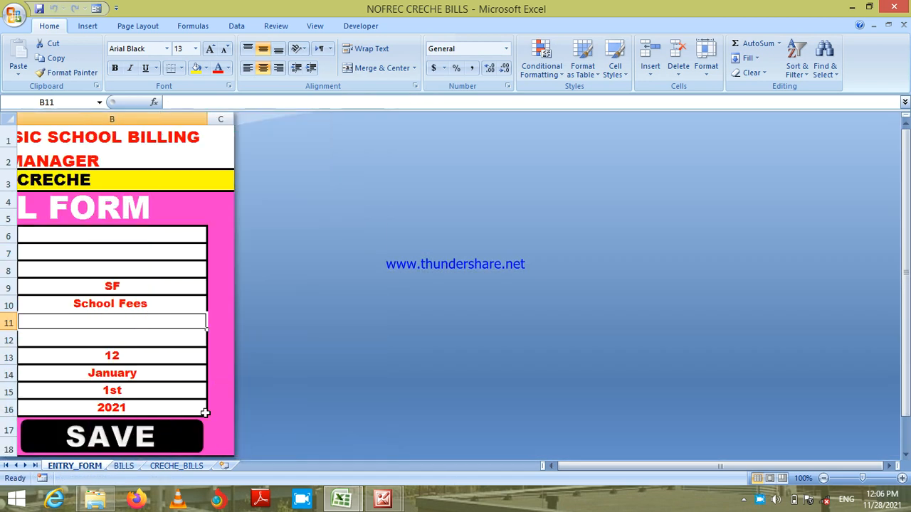
{"action": "left_click", "coordinate": [124, 466]}
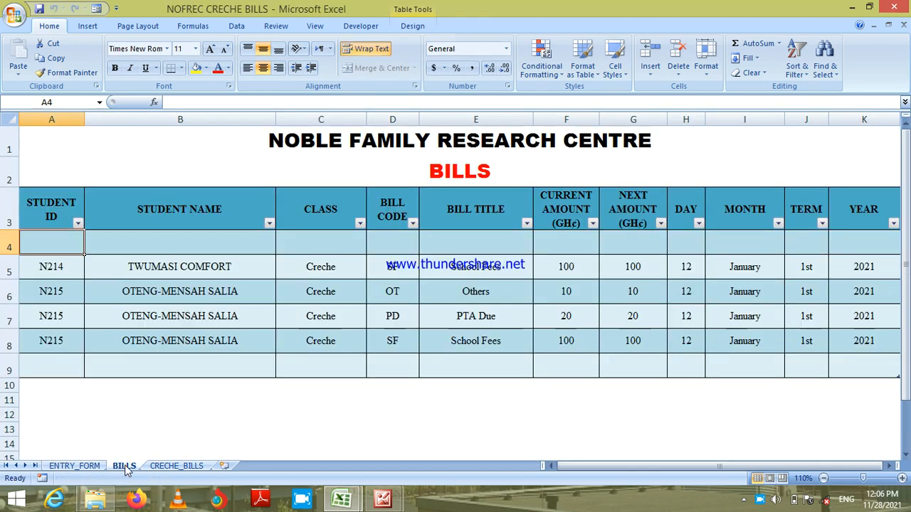
{"action": "right_click", "coordinate": [87, 466]}
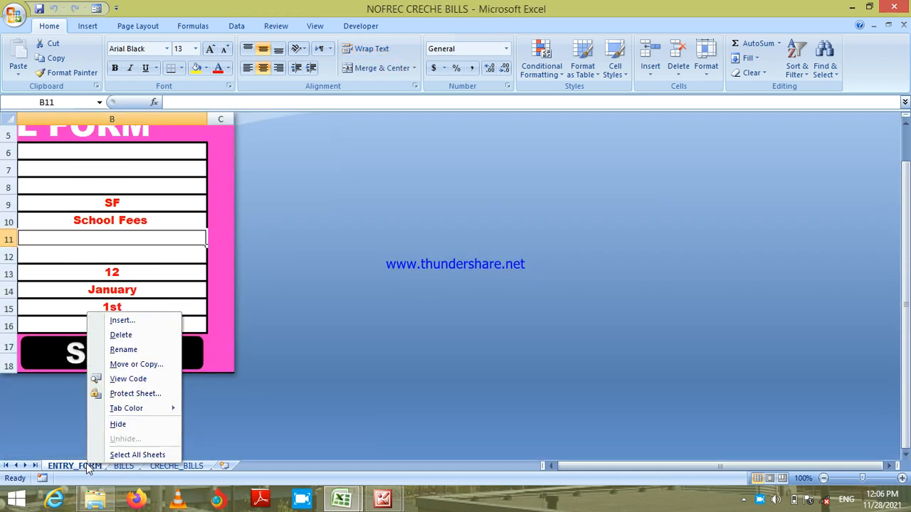
{"action": "left_click", "coordinate": [78, 264]}
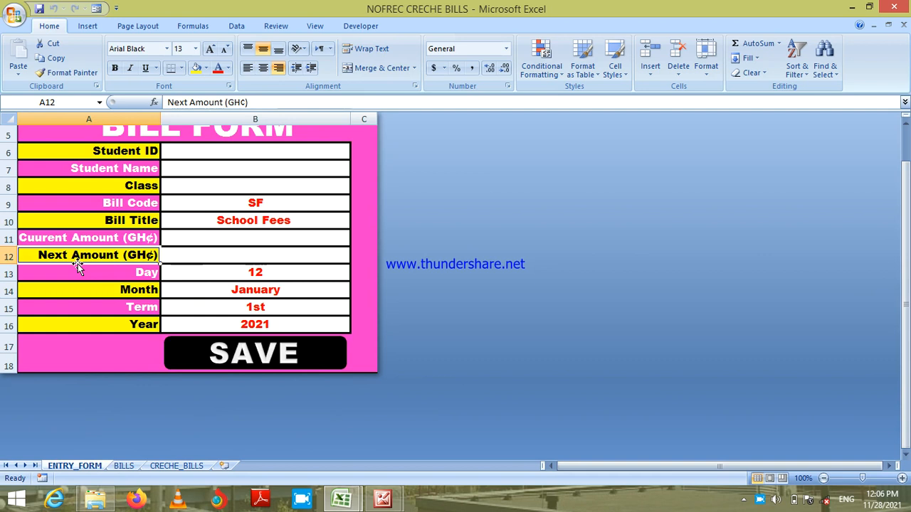
{"action": "key", "text": "Up"}
{"action": "key", "text": "Up"}
{"action": "key", "text": "Up"}
{"action": "key", "text": "Up"}
{"action": "key", "text": "Up"}
{"action": "key", "text": "Up"}
{"action": "key", "text": "Up"}
{"action": "key", "text": "Up"}
{"action": "key", "text": "Up"}
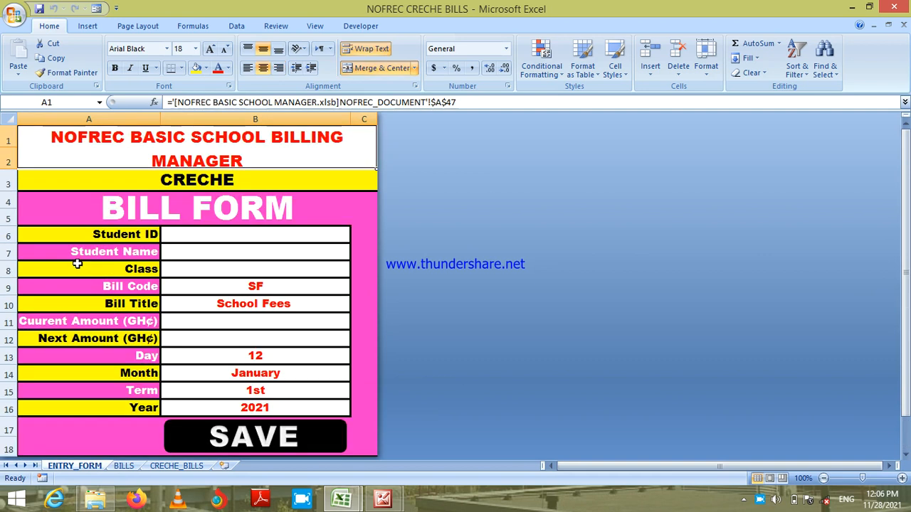
Step: Enter the second student's ID again in the Bill Form and set the bill code to PD
{"action": "left_click", "coordinate": [263, 233]}
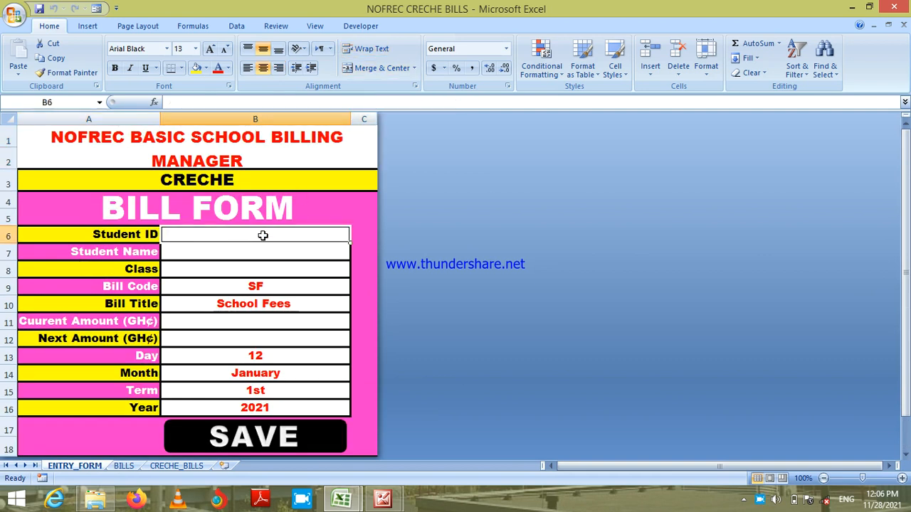
{"action": "type", "text": "N214"}
{"action": "key", "text": "Return"}
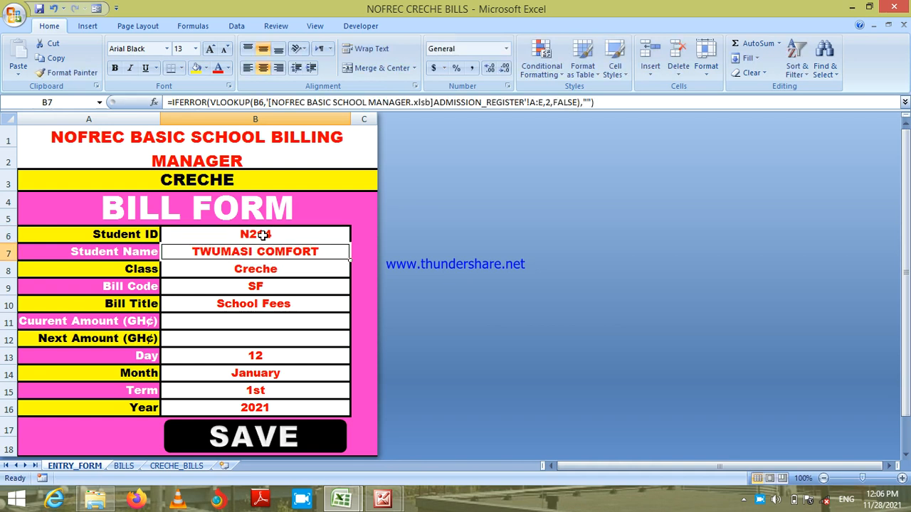
{"action": "left_click", "coordinate": [286, 290]}
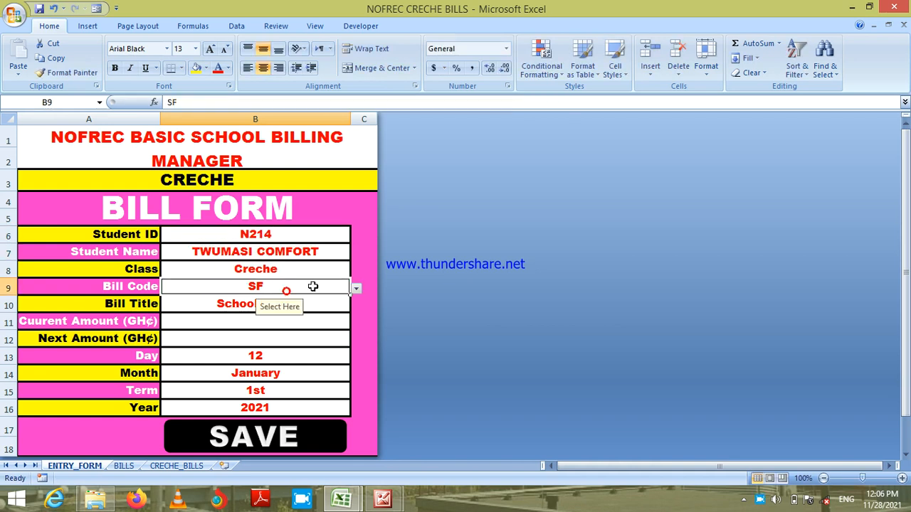
{"action": "left_click", "coordinate": [358, 288]}
{"action": "left_click", "coordinate": [338, 317]}
Step: Set the current and next amounts of the second student's PTA Due bill to 20 and save the bill
{"action": "left_click", "coordinate": [314, 322]}
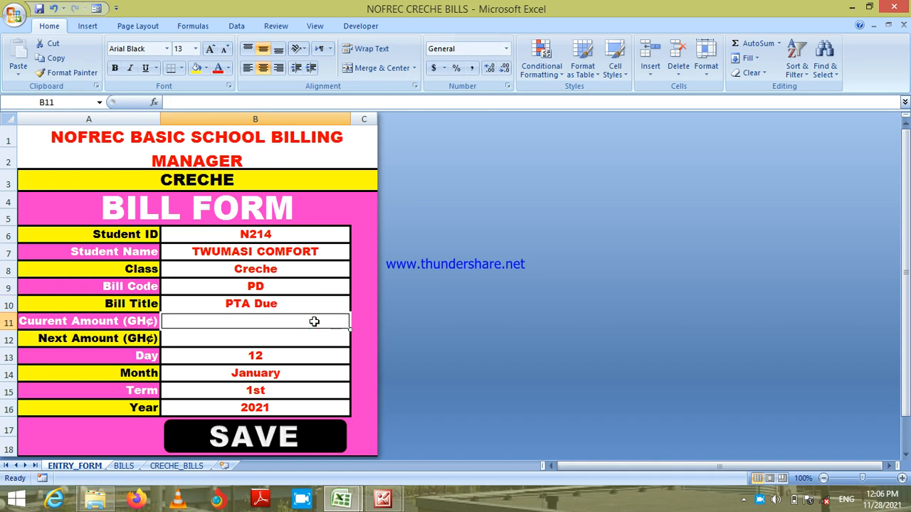
{"action": "type", "text": "20"}
{"action": "key", "text": "Return"}
{"action": "type", "text": "20"}
{"action": "key", "text": "Return"}
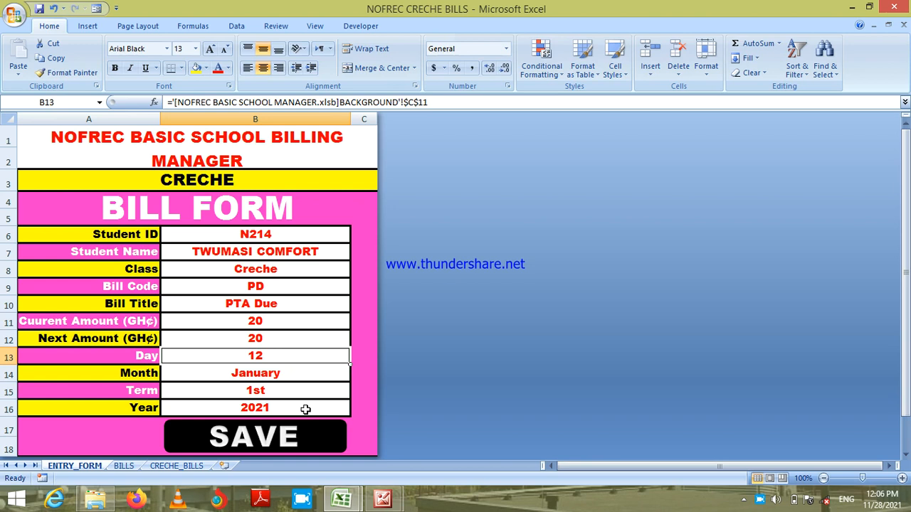
{"action": "left_click", "coordinate": [305, 441]}
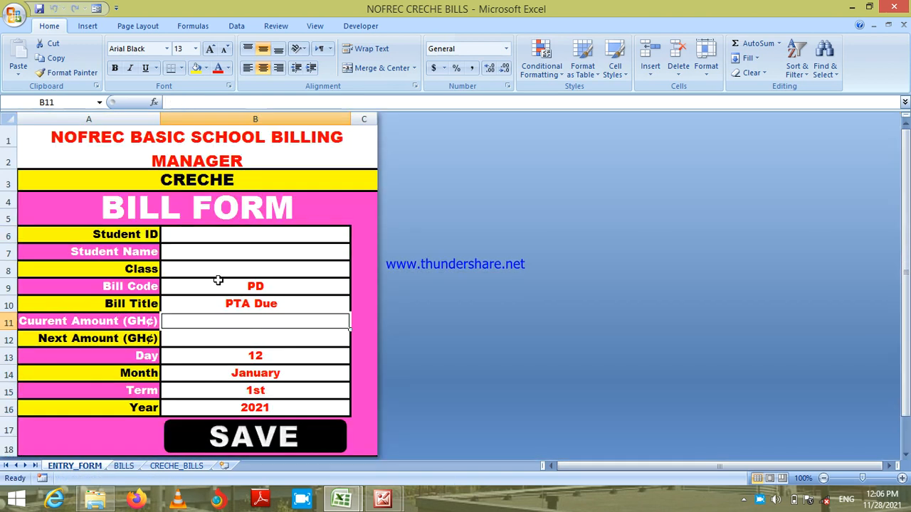
Step: Enter the second student's ID once more in the cleared form and set the bill code to OT
{"action": "left_click", "coordinate": [239, 237]}
{"action": "type", "text": "N"}
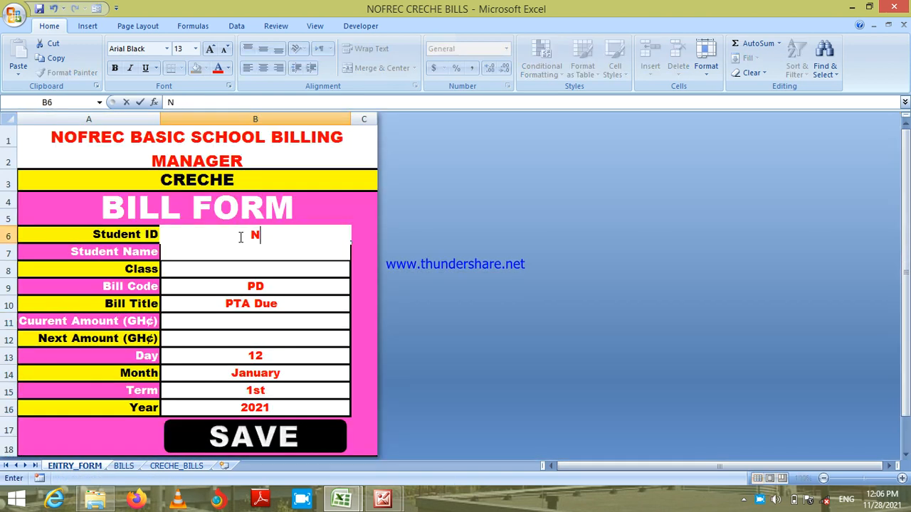
{"action": "type", "text": "214"}
{"action": "key", "text": "Return"}
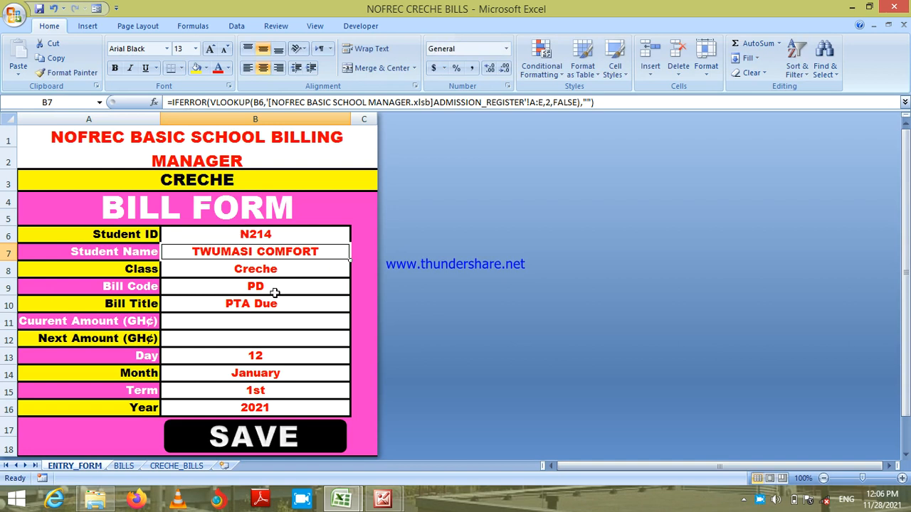
{"action": "left_click", "coordinate": [301, 287]}
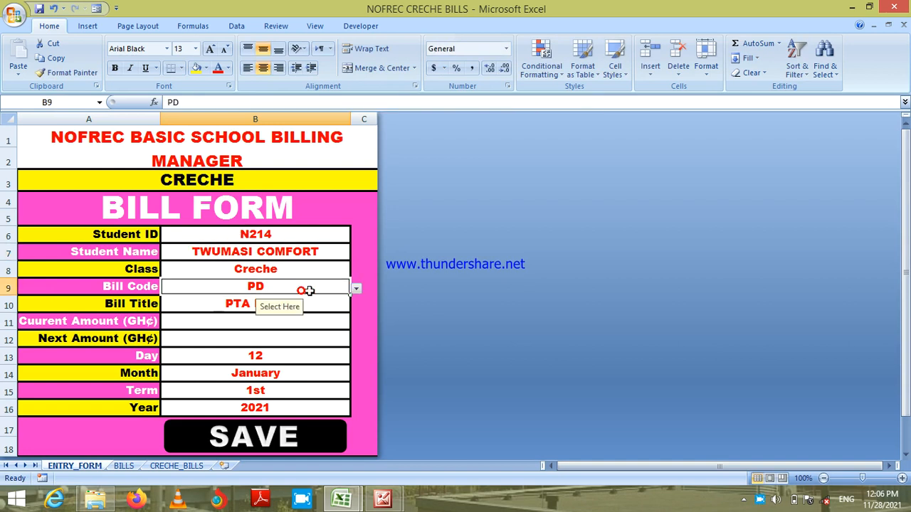
{"action": "left_click", "coordinate": [354, 293]}
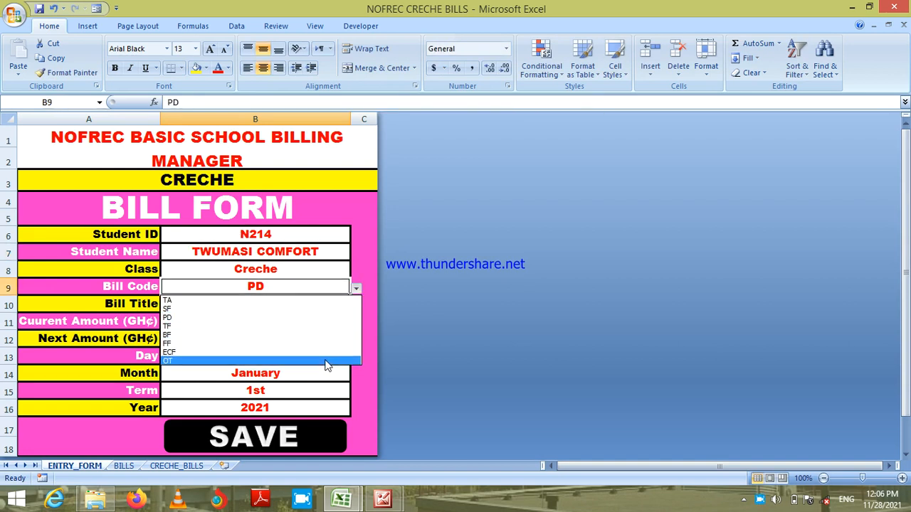
{"action": "left_click", "coordinate": [327, 362]}
Step: Set the current and next amounts of the second student's Others bill to 10 and save the bill
{"action": "left_click", "coordinate": [283, 329]}
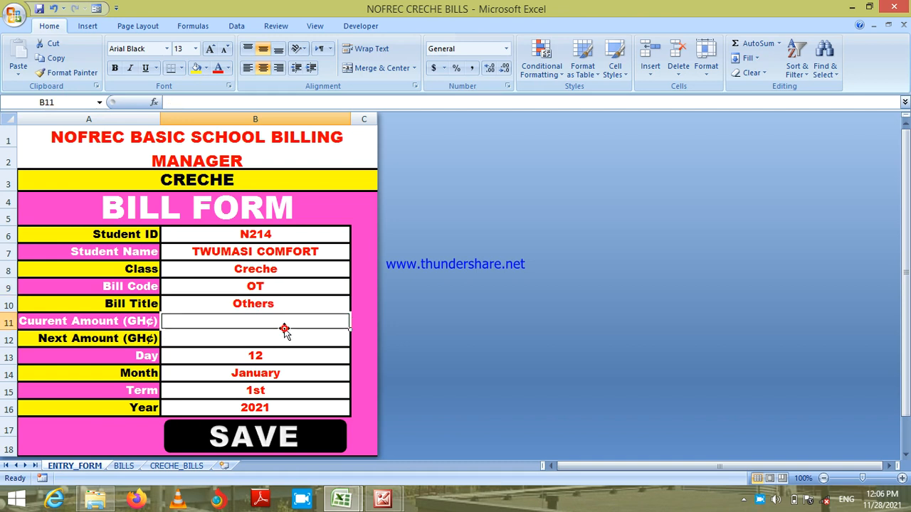
{"action": "type", "text": "10"}
{"action": "key", "text": "Return"}
{"action": "type", "text": "10"}
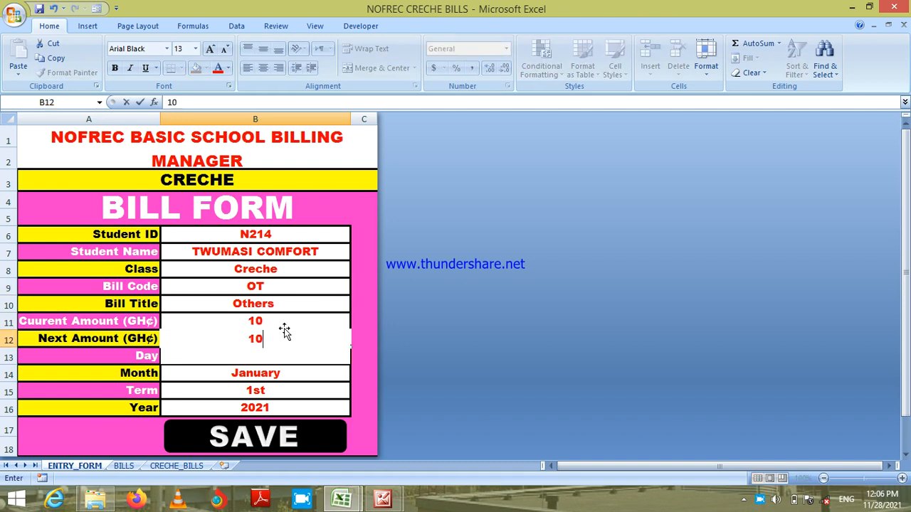
{"action": "key", "text": "Return"}
{"action": "left_click", "coordinate": [297, 445]}
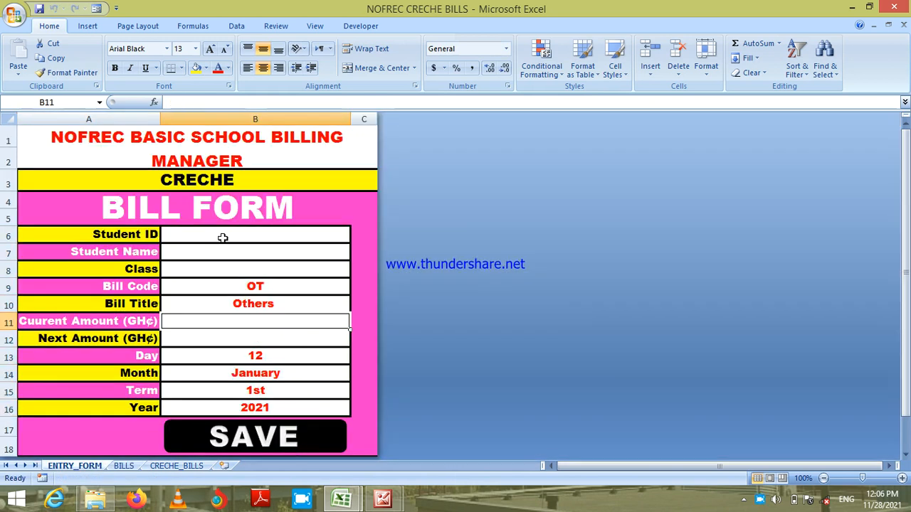
Step: Save an Others bill (code OT) for the third student's ID with current and next amounts of 10
{"action": "left_click", "coordinate": [223, 237]}
{"action": "type", "text": "N213"}
{"action": "key", "text": "Return"}
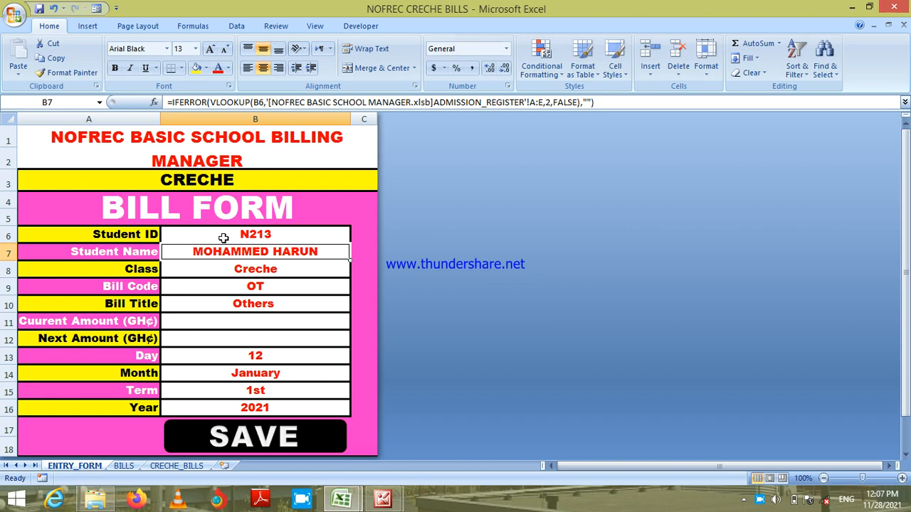
{"action": "left_click", "coordinate": [279, 288]}
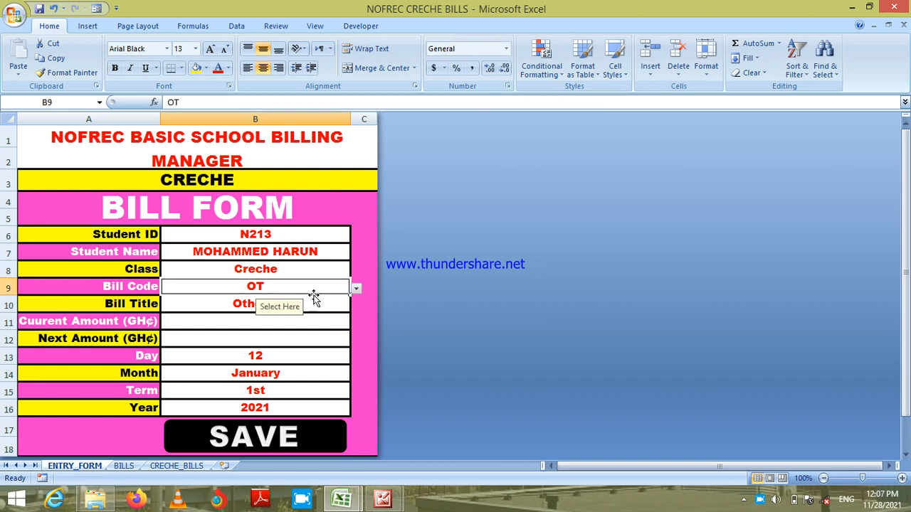
{"action": "left_click", "coordinate": [242, 327]}
{"action": "type", "text": "10"}
{"action": "key", "text": "Return"}
{"action": "type", "text": "10"}
{"action": "key", "text": "Return"}
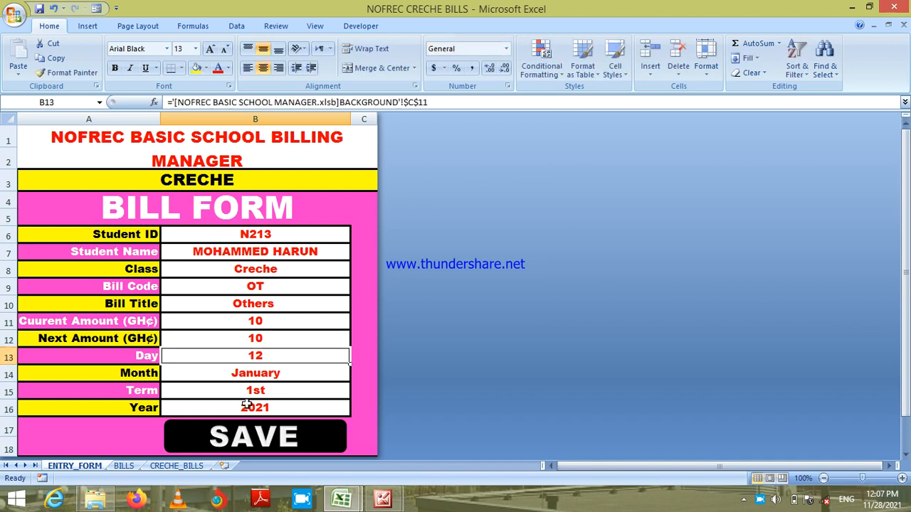
{"action": "left_click", "coordinate": [254, 430]}
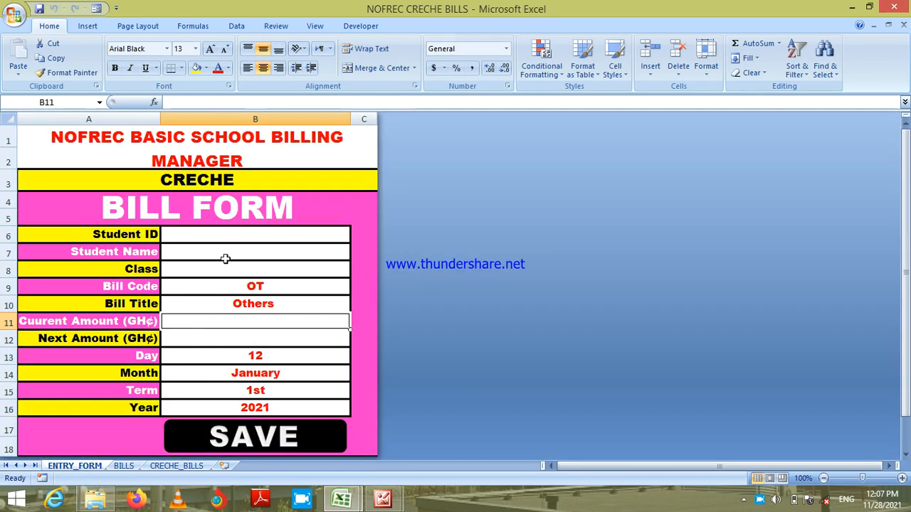
Step: Enter the third student's ID again in the cleared Bill Form and set the bill code to PD
{"action": "left_click", "coordinate": [237, 241]}
{"action": "type", "text": "N213"}
{"action": "key", "text": "Return"}
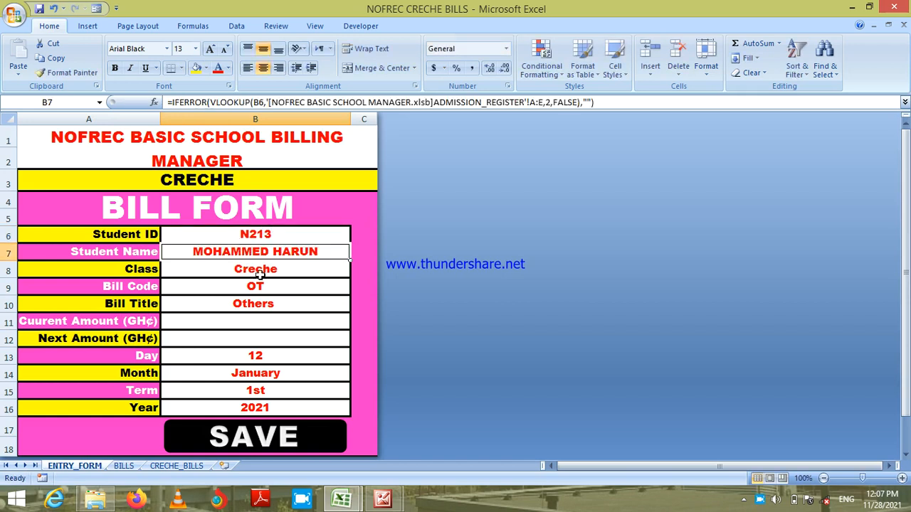
{"action": "left_click", "coordinate": [292, 292]}
{"action": "left_click", "coordinate": [356, 289]}
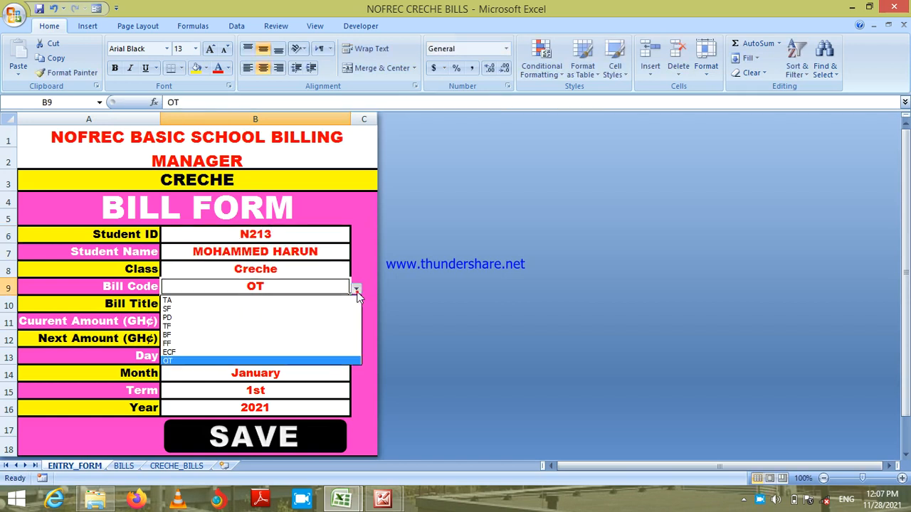
{"action": "left_click", "coordinate": [329, 318]}
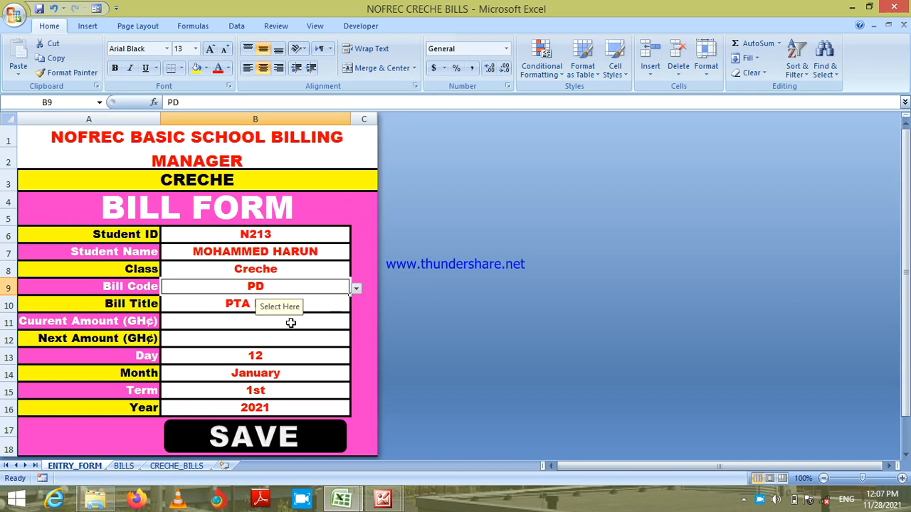
Step: Set the current and next amounts of the third student's PTA Due bill to 20 and save the bill
{"action": "left_click", "coordinate": [290, 329]}
{"action": "type", "text": "20"}
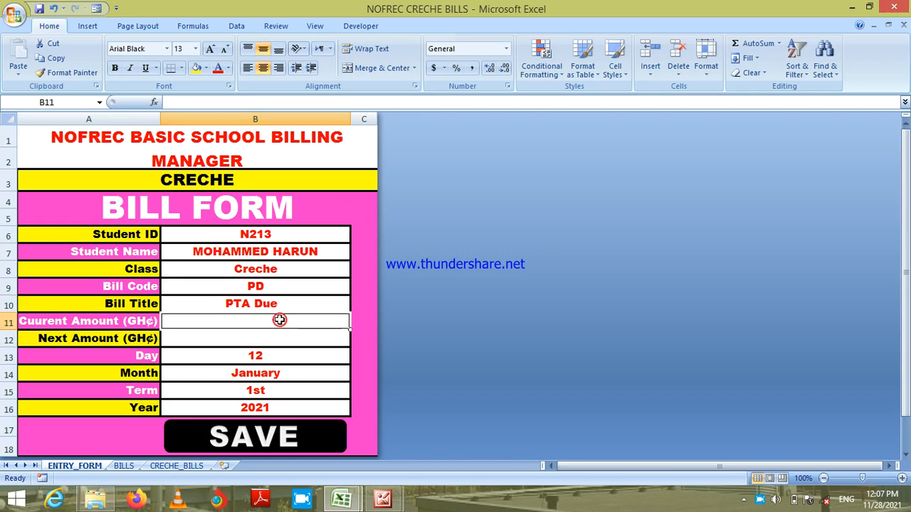
{"action": "key", "text": "Return"}
{"action": "type", "text": "20"}
{"action": "key", "text": "Return"}
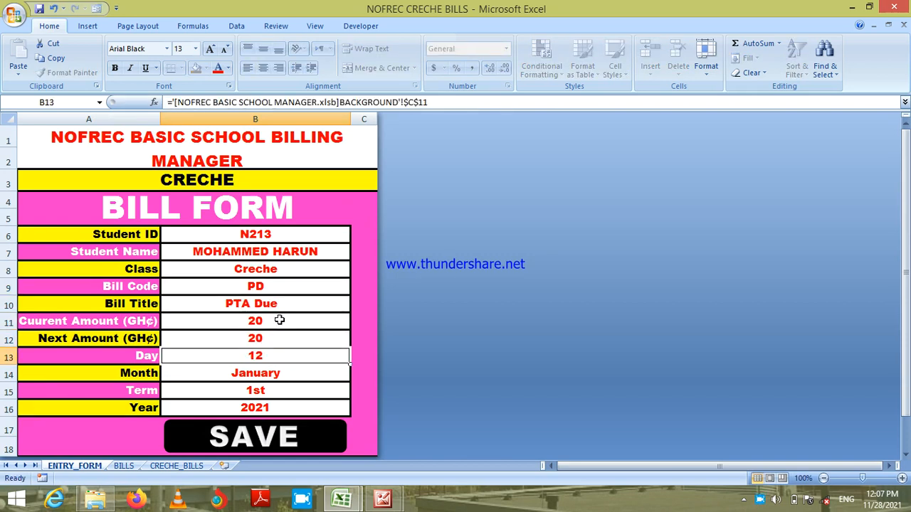
{"action": "left_click", "coordinate": [307, 430]}
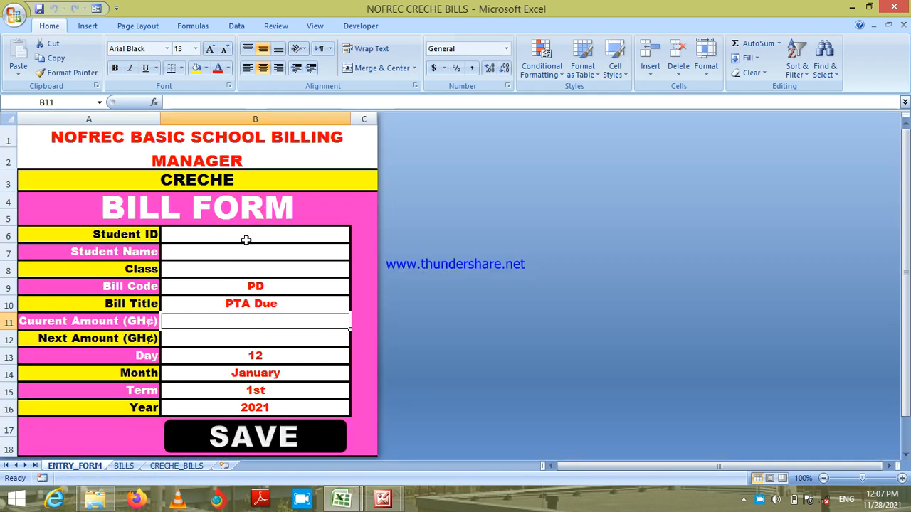
Step: Enter the third student's ID once more in the Bill Form and set the bill code to SF
{"action": "left_click", "coordinate": [246, 240]}
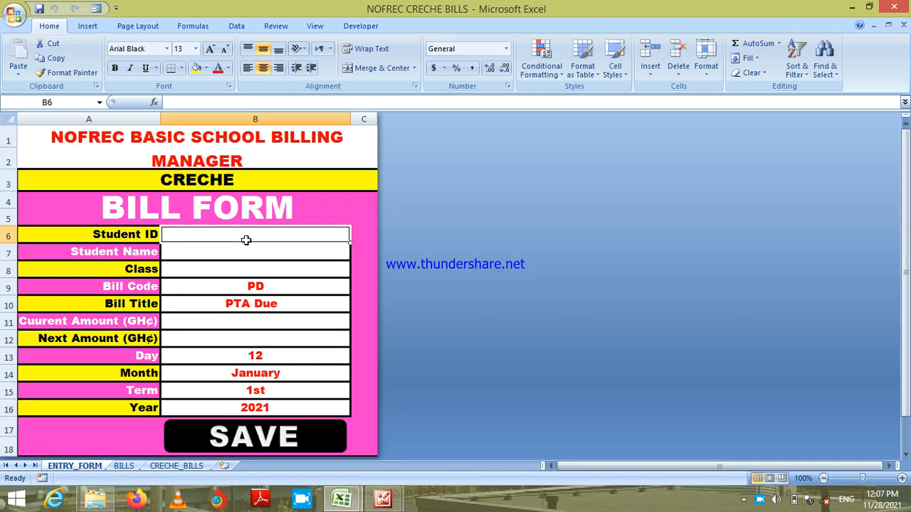
{"action": "type", "text": "N213"}
{"action": "key", "text": "Return"}
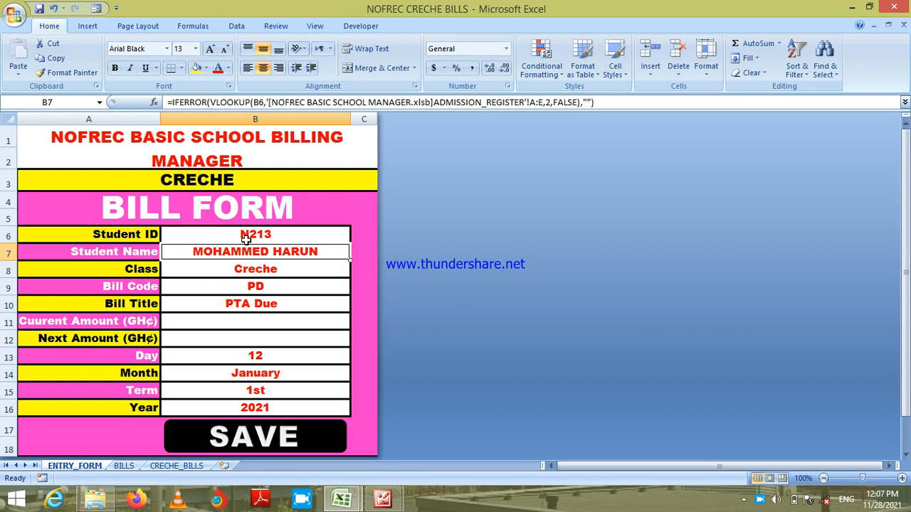
{"action": "left_click", "coordinate": [274, 292]}
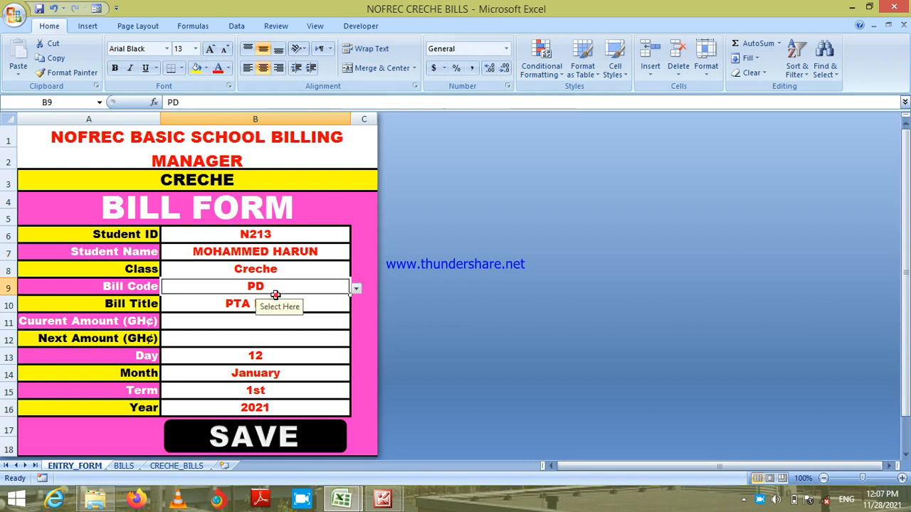
{"action": "left_click", "coordinate": [356, 290]}
{"action": "left_click", "coordinate": [327, 309]}
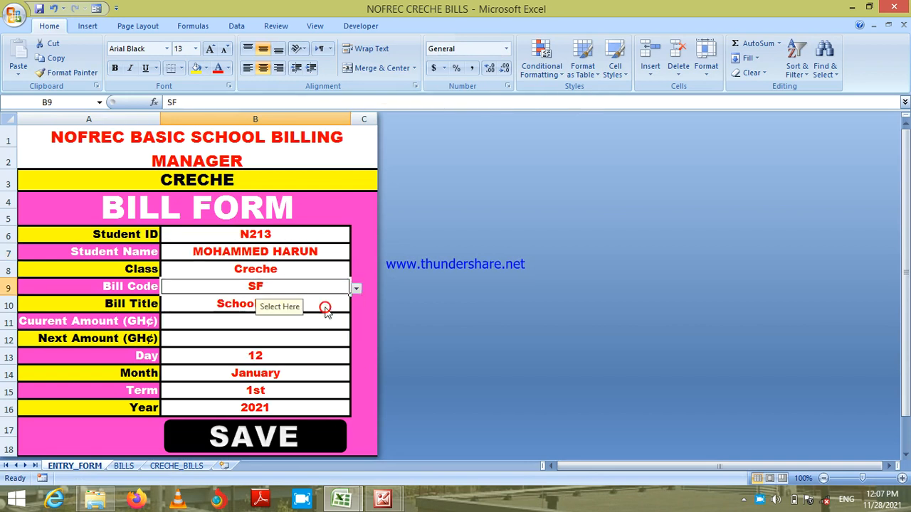
Step: Set the current and next amounts of the third student's School Fees bill to 100 and save the bill
{"action": "left_click", "coordinate": [310, 325]}
{"action": "type", "text": "100"}
{"action": "key", "text": "Return"}
{"action": "type", "text": "100"}
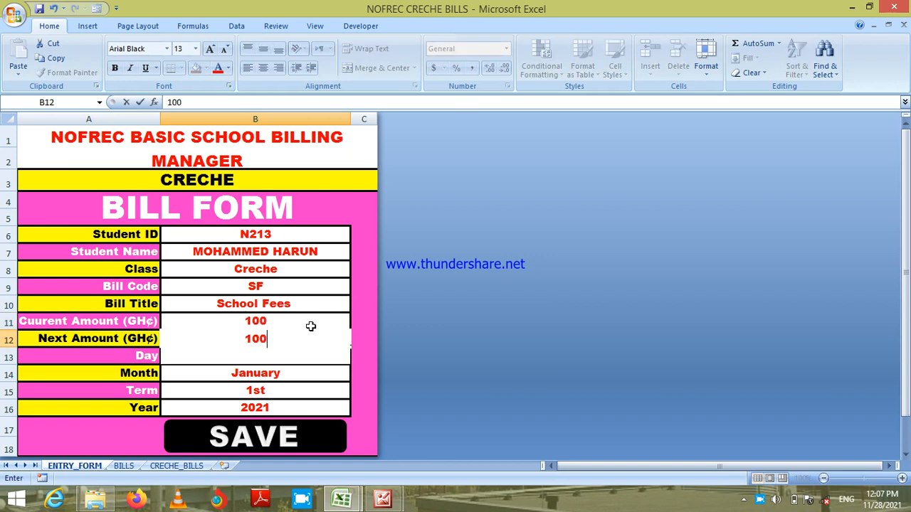
{"action": "key", "text": "Return"}
{"action": "left_click", "coordinate": [305, 434]}
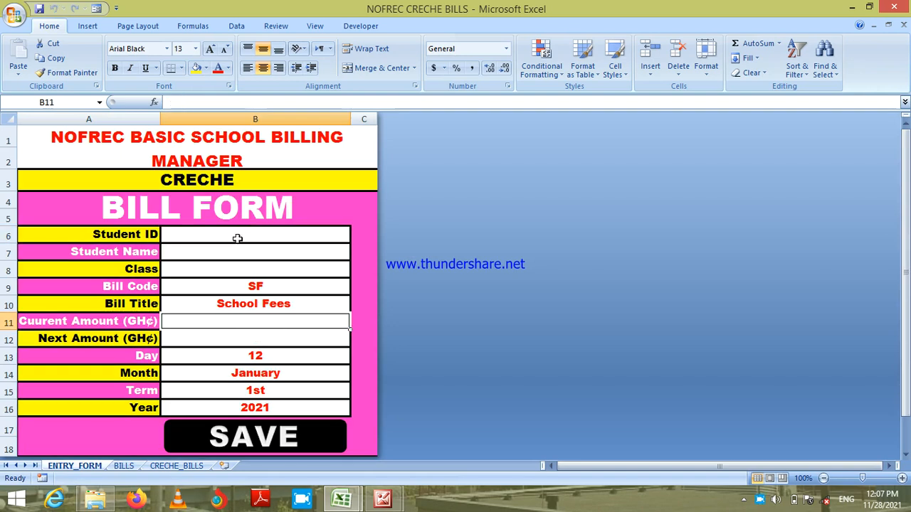
Step: Save a School Fees bill (code SF) for the fourth student's ID with current and next amounts of 100
{"action": "left_click", "coordinate": [237, 239]}
{"action": "type", "text": "N212"}
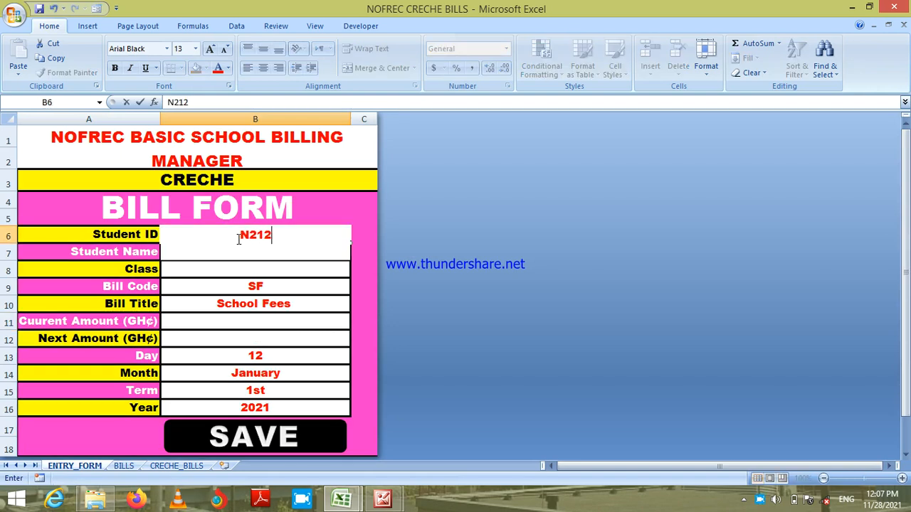
{"action": "key", "text": "Return"}
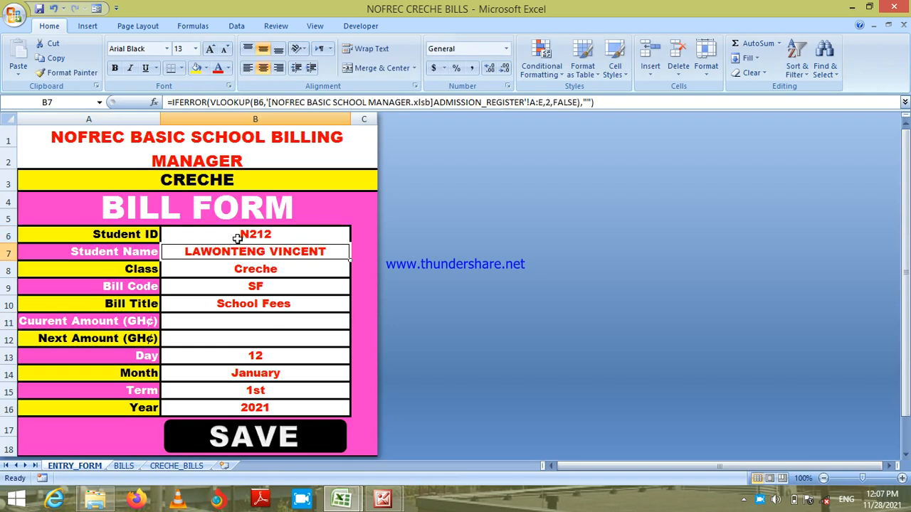
{"action": "left_click", "coordinate": [273, 327]}
{"action": "type", "text": "100"}
{"action": "key", "text": "Return"}
{"action": "type", "text": "100"}
{"action": "key", "text": "Return"}
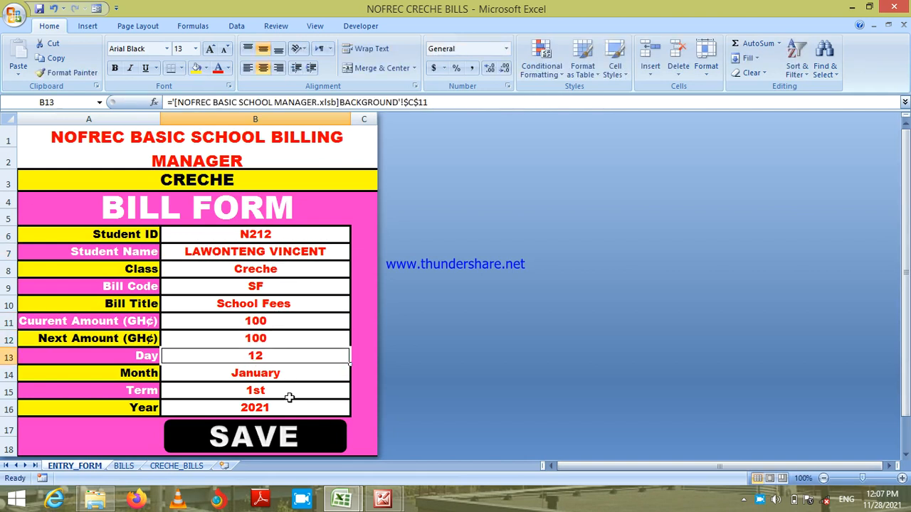
{"action": "left_click", "coordinate": [299, 440]}
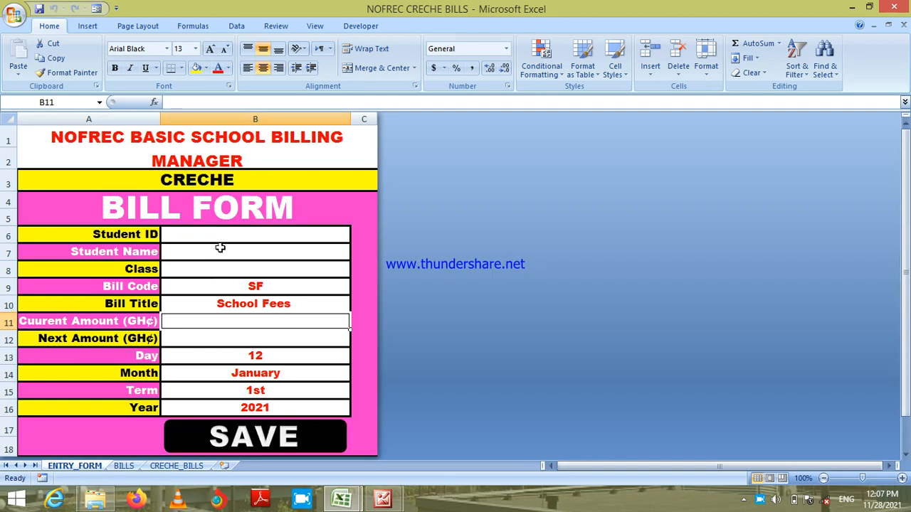
Step: Enter the fourth student's ID again in the Bill Form and set the bill code to PD
{"action": "left_click", "coordinate": [223, 234]}
{"action": "type", "text": "N212"}
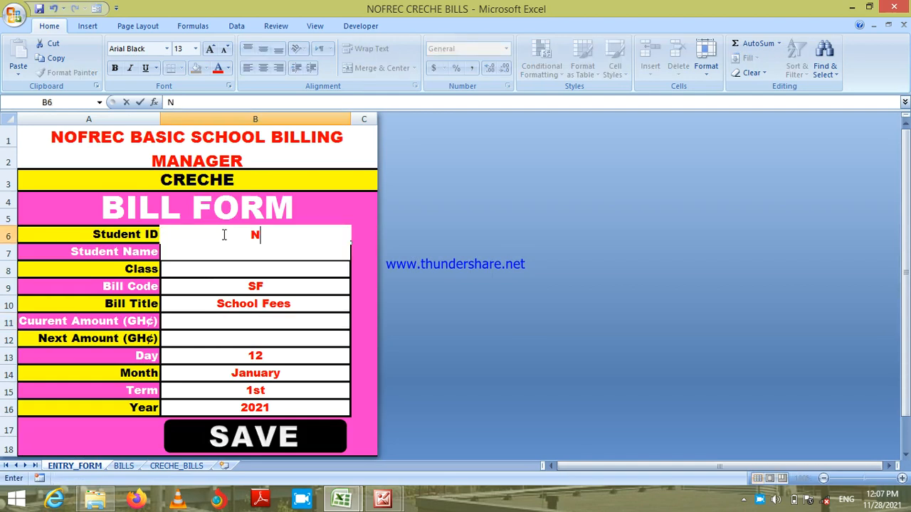
{"action": "key", "text": "Return"}
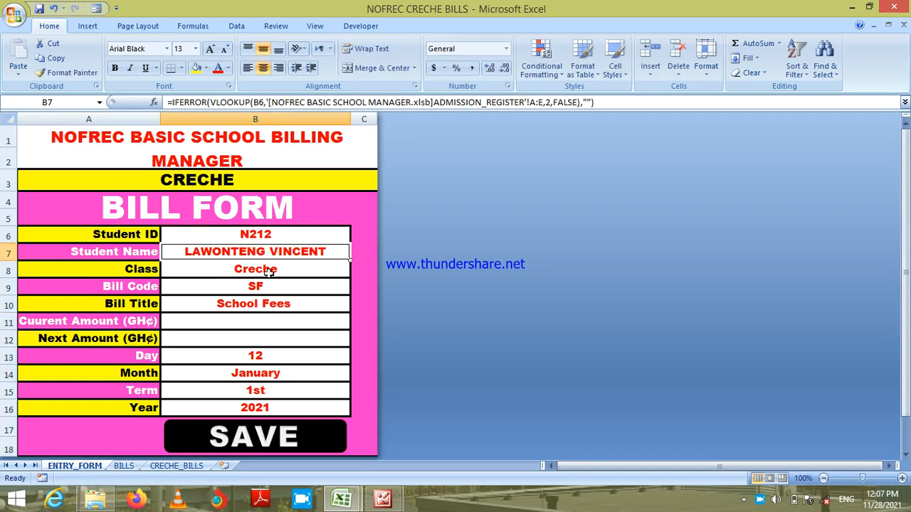
{"action": "left_click", "coordinate": [284, 288]}
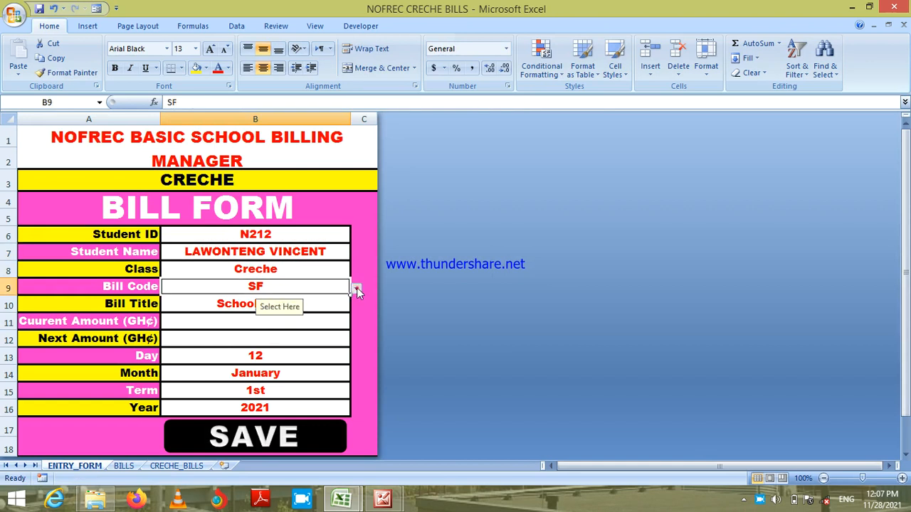
{"action": "left_click", "coordinate": [356, 287]}
{"action": "left_click", "coordinate": [331, 317]}
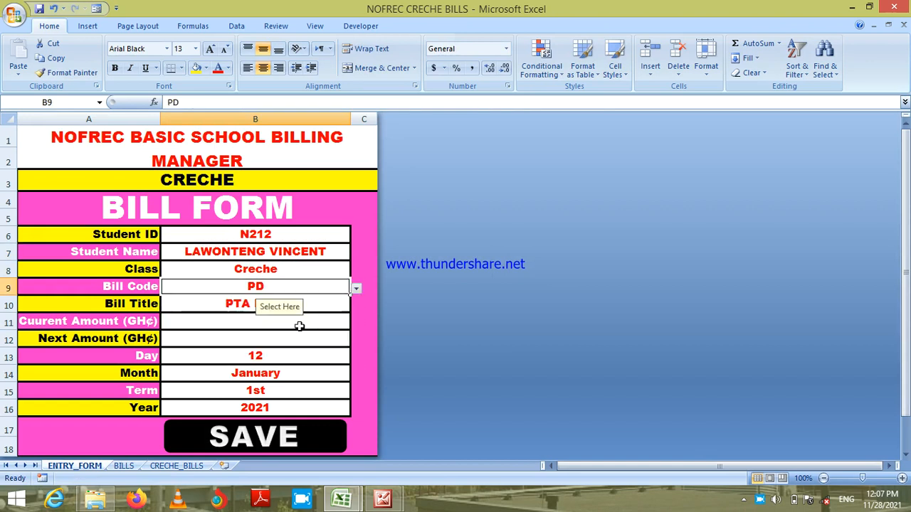
Step: Set the current and next amounts of the fourth student's PTA Due bill to 20 and save the bill
{"action": "left_click", "coordinate": [298, 326]}
{"action": "type", "text": "20"}
{"action": "key", "text": "Return"}
{"action": "type", "text": "20"}
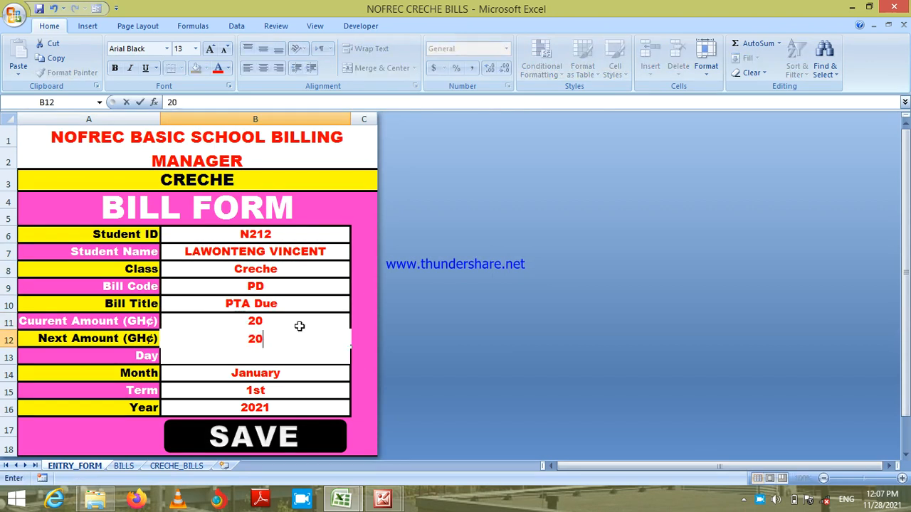
{"action": "key", "text": "Return"}
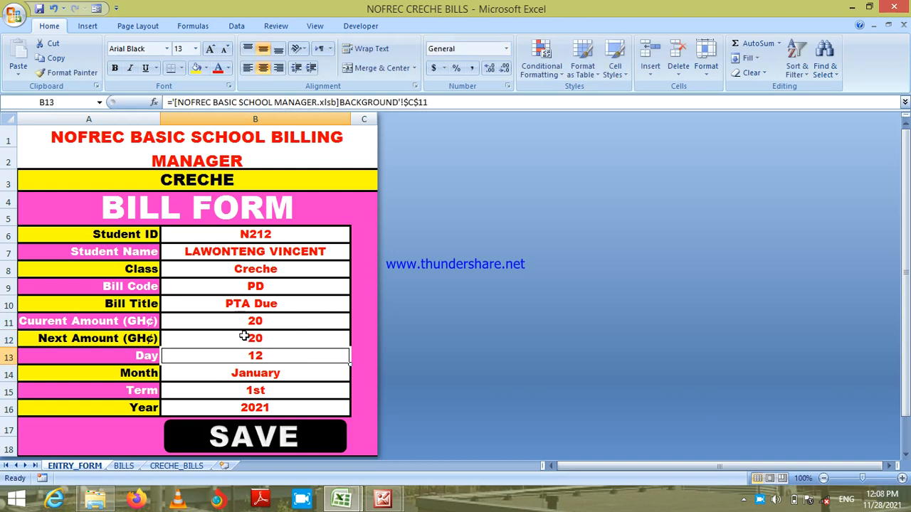
{"action": "left_click", "coordinate": [281, 438]}
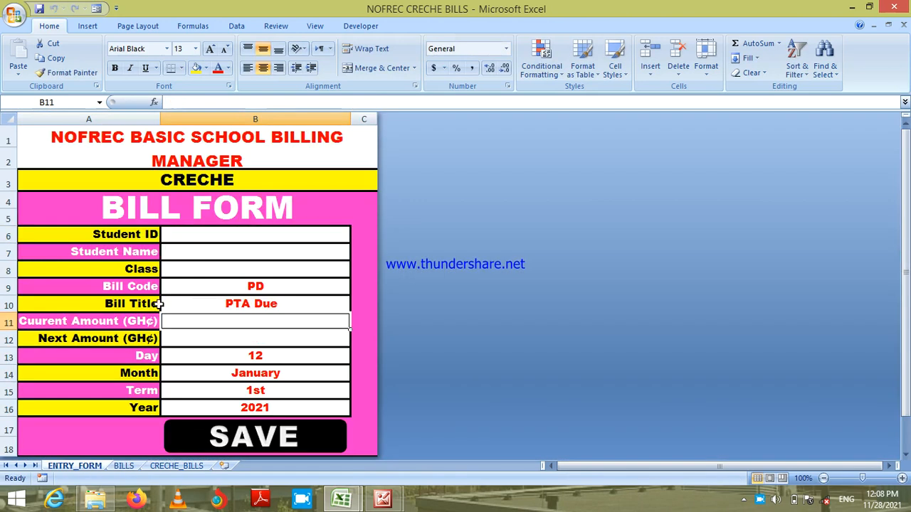
Step: Enter the fourth student's ID once more in the cleared form and set the bill code to OT
{"action": "left_click", "coordinate": [212, 239]}
{"action": "type", "text": "N212"}
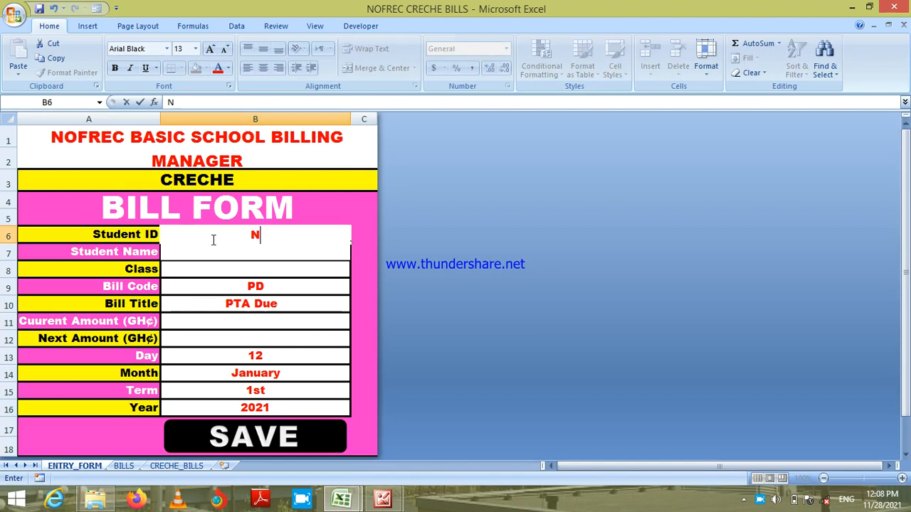
{"action": "key", "text": "Return"}
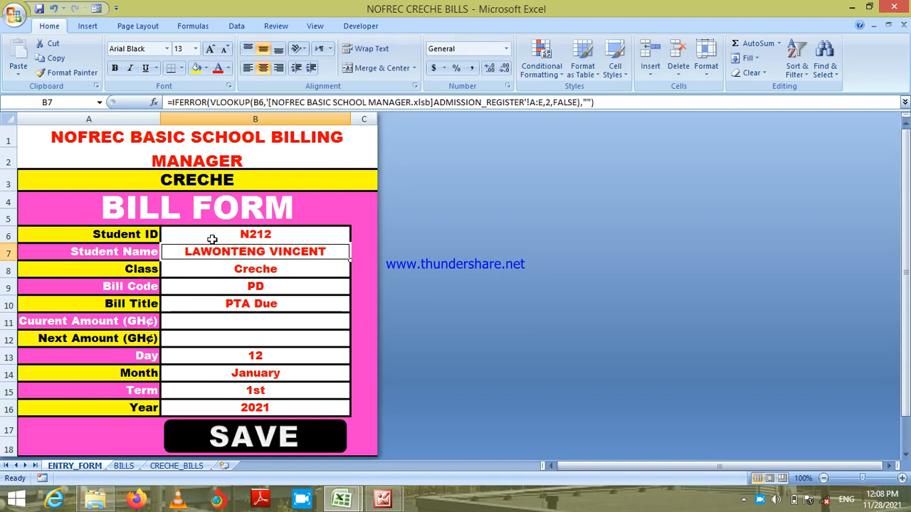
{"action": "key", "text": "Return"}
{"action": "left_click", "coordinate": [311, 286]}
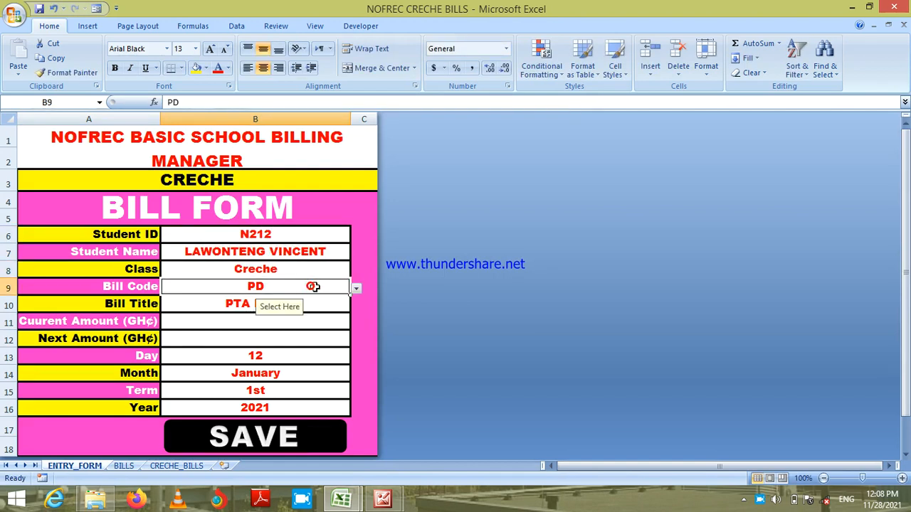
{"action": "left_click", "coordinate": [358, 289]}
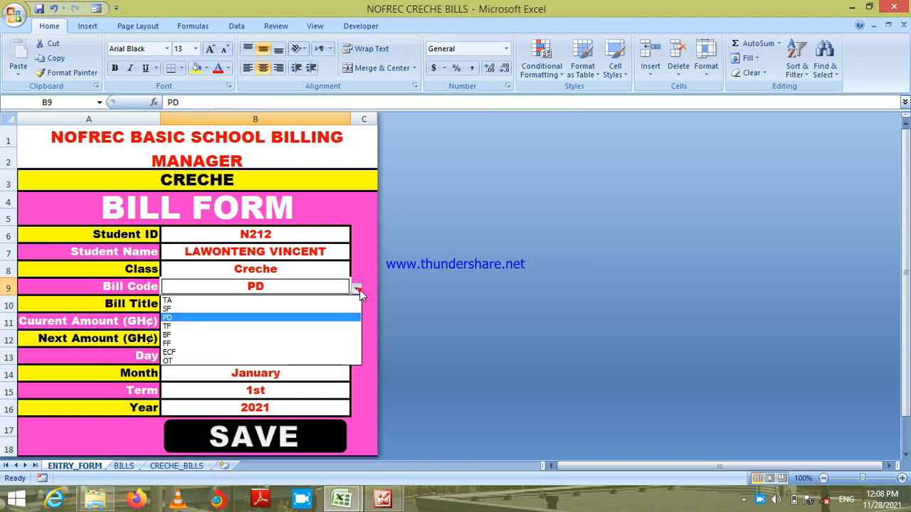
{"action": "left_click", "coordinate": [323, 361]}
Step: Set the current and next amounts of the fourth student's Others bill to 10 and save the bill
{"action": "left_click", "coordinate": [258, 319]}
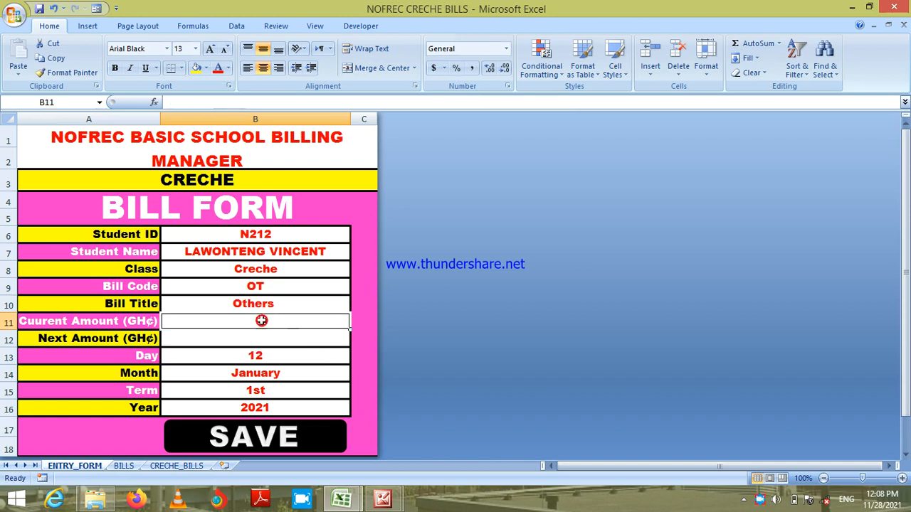
{"action": "type", "text": "10"}
{"action": "key", "text": "Return"}
{"action": "type", "text": "10"}
{"action": "key", "text": "Return"}
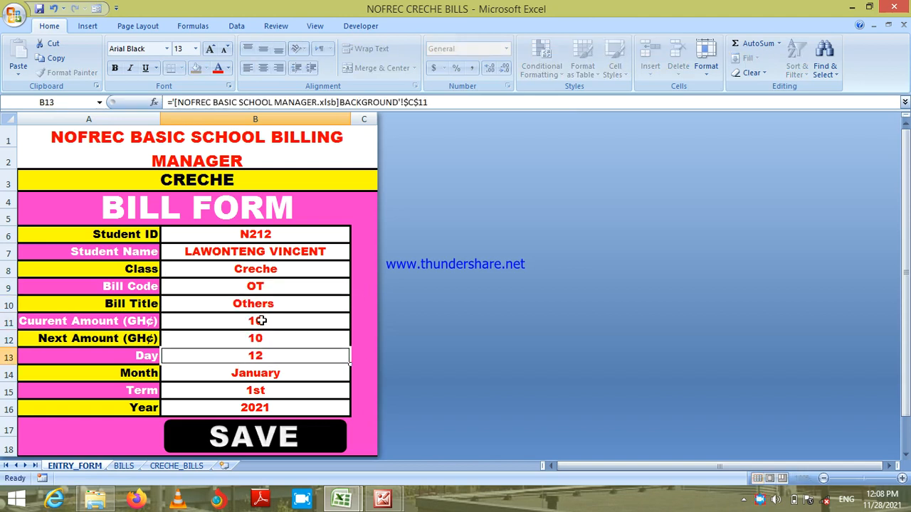
{"action": "left_click", "coordinate": [292, 436]}
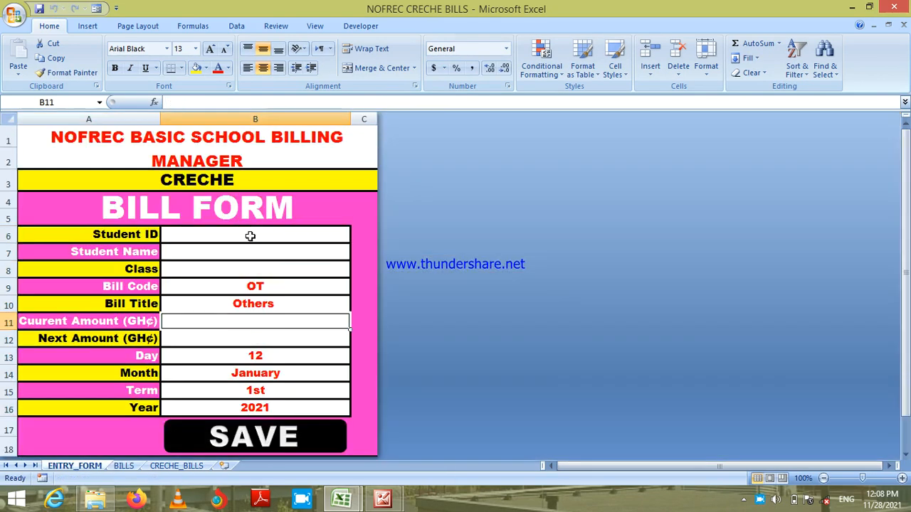
Step: Enter the fifth student's ID with bill code OT, set both the current and next amounts to 10, and save the bill
{"action": "left_click", "coordinate": [251, 235]}
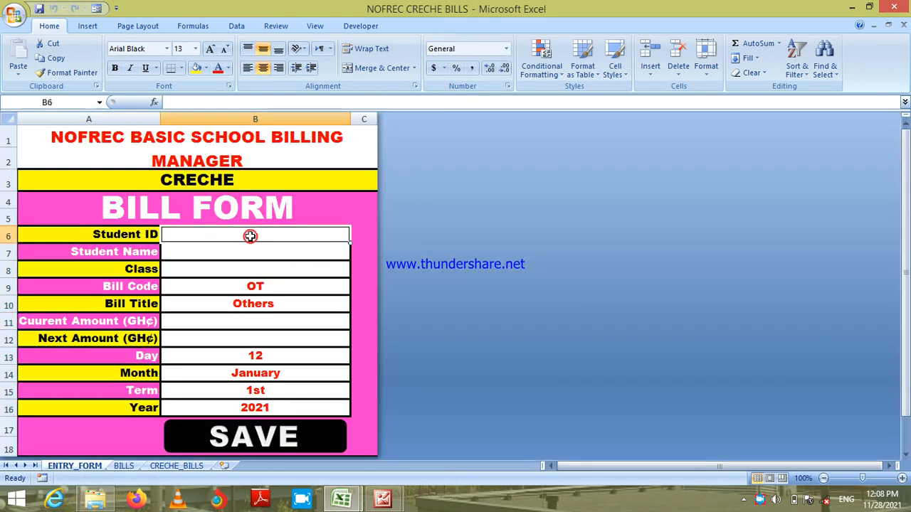
{"action": "type", "text": "N211"}
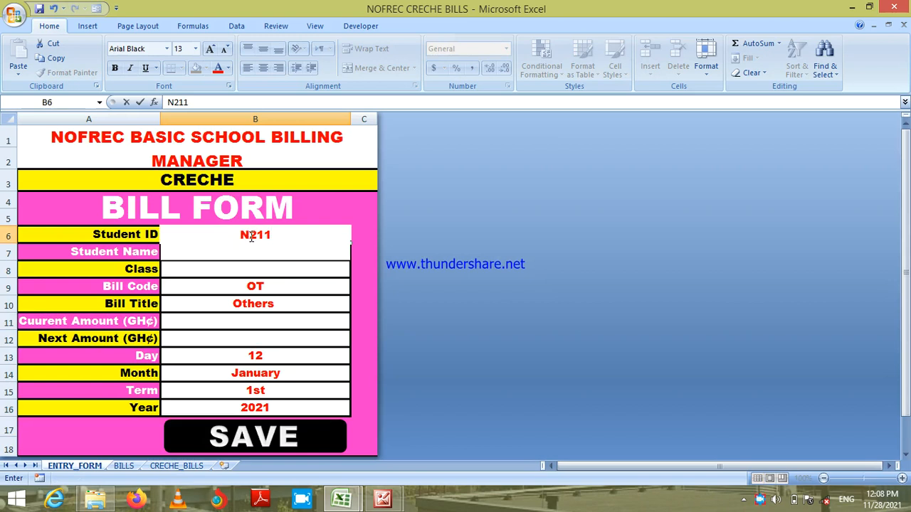
{"action": "key", "text": "Return"}
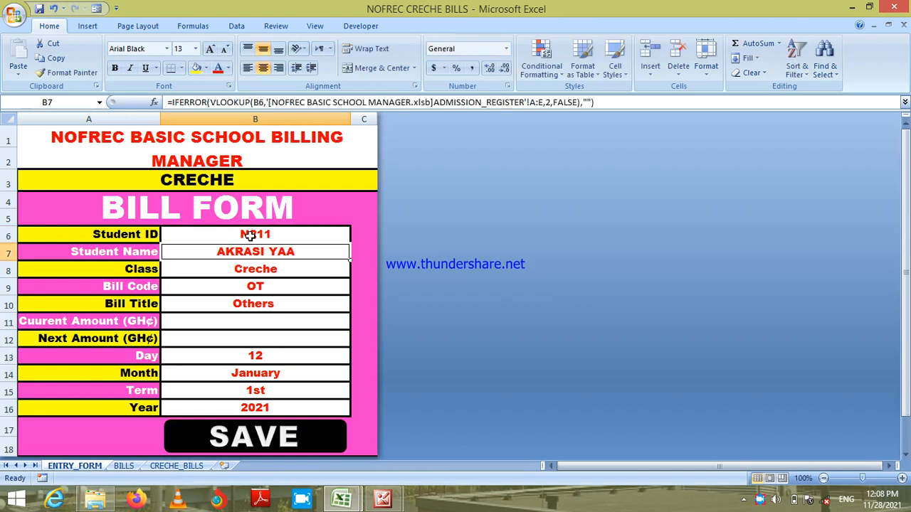
{"action": "left_click", "coordinate": [277, 320]}
{"action": "type", "text": "10"}
{"action": "key", "text": "Return"}
{"action": "type", "text": "10"}
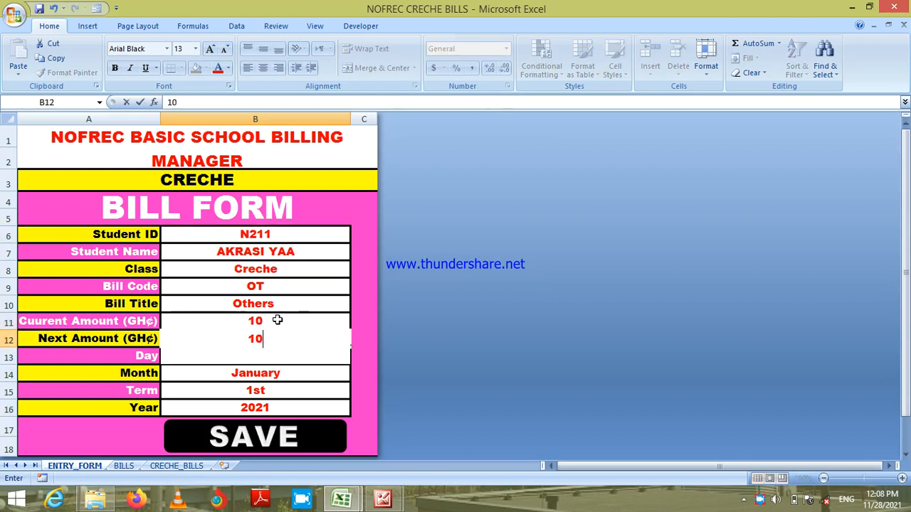
{"action": "key", "text": "Return"}
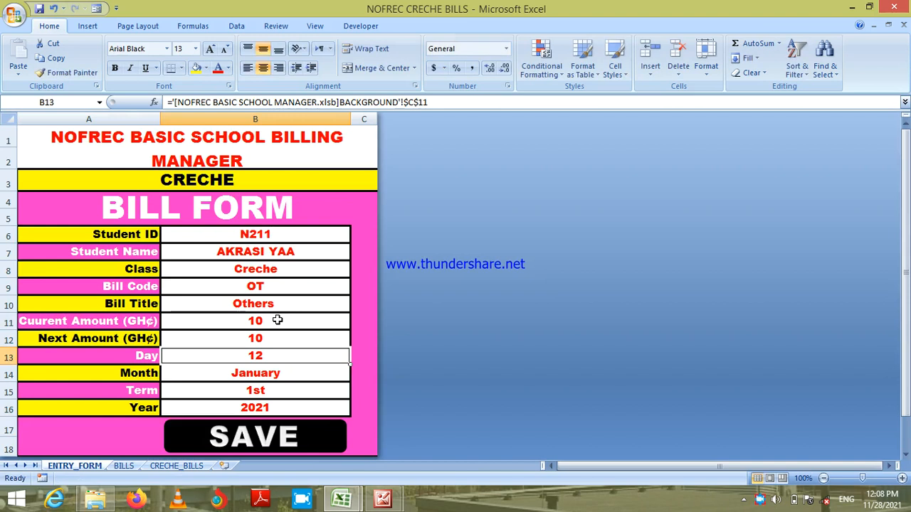
{"action": "left_click", "coordinate": [278, 432]}
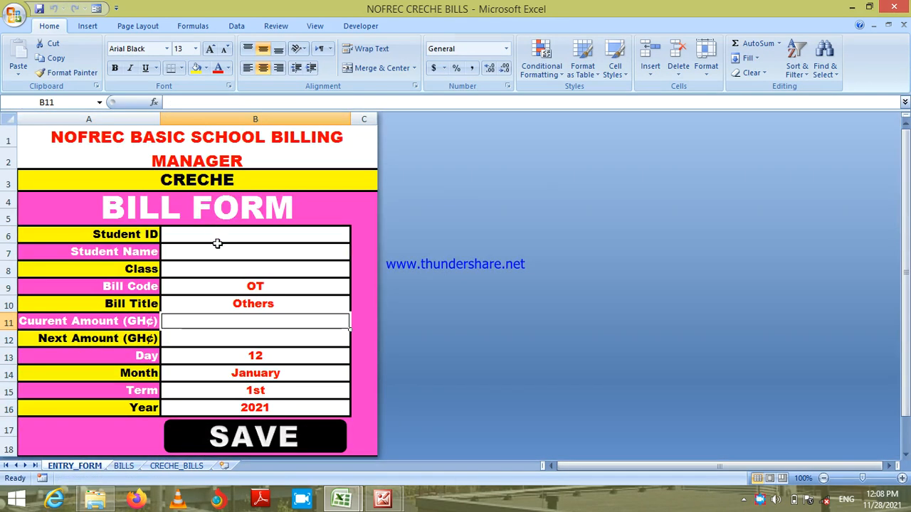
Step: Enter the fifth student's ID again in the Bill Form and set the bill code to PD
{"action": "left_click", "coordinate": [218, 245]}
{"action": "left_click", "coordinate": [217, 232]}
{"action": "type", "text": "N"}
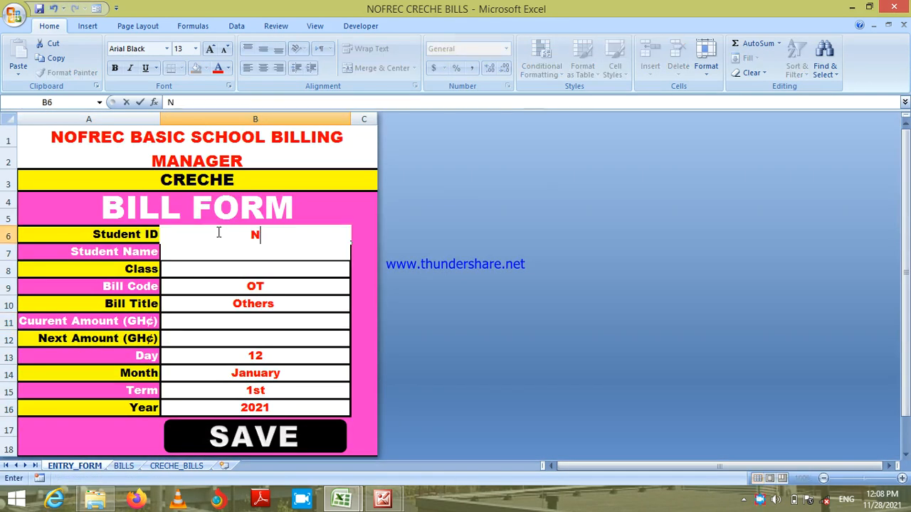
{"action": "type", "text": "211"}
{"action": "key", "text": "Return"}
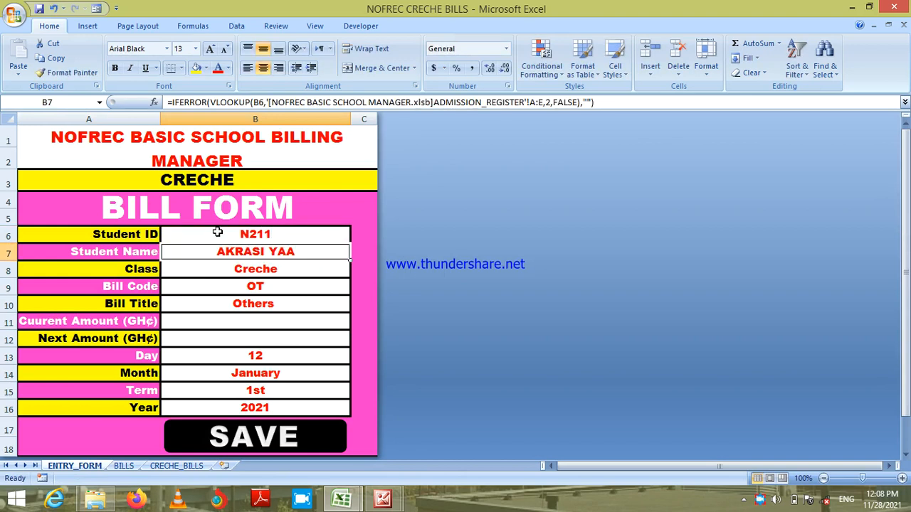
{"action": "left_click", "coordinate": [278, 286]}
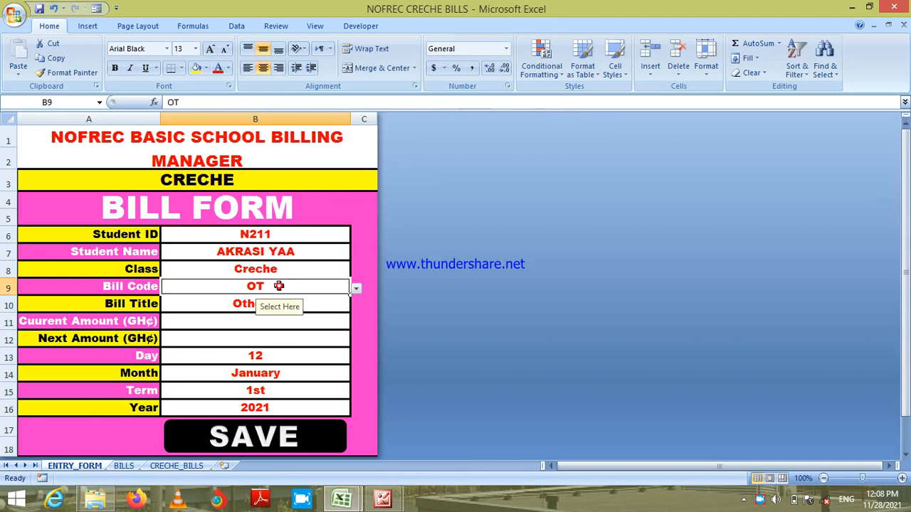
{"action": "left_click", "coordinate": [355, 289]}
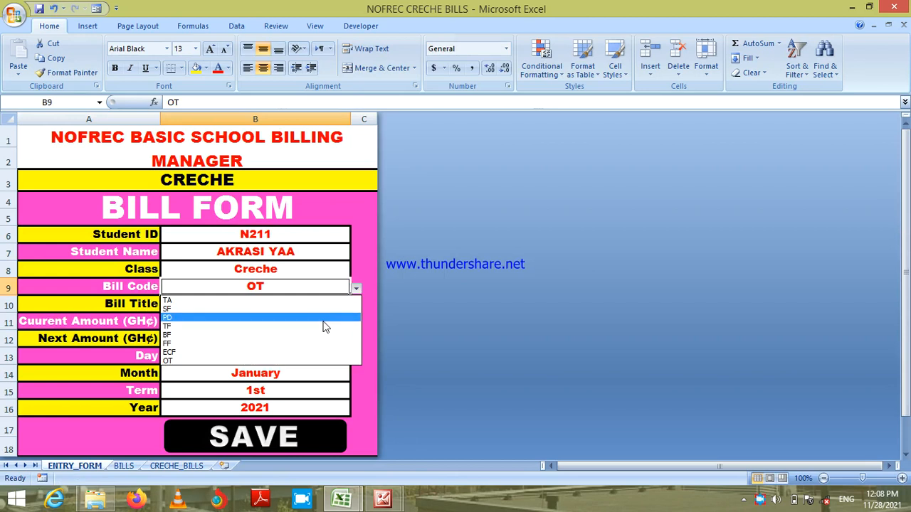
{"action": "left_click", "coordinate": [324, 317]}
Step: Set the current and next amounts of the fifth student's PTA Due bill to 20 and save the bill
{"action": "left_click", "coordinate": [308, 322]}
{"action": "type", "text": "20"}
{"action": "key", "text": "Return"}
{"action": "type", "text": "20"}
{"action": "key", "text": "Return"}
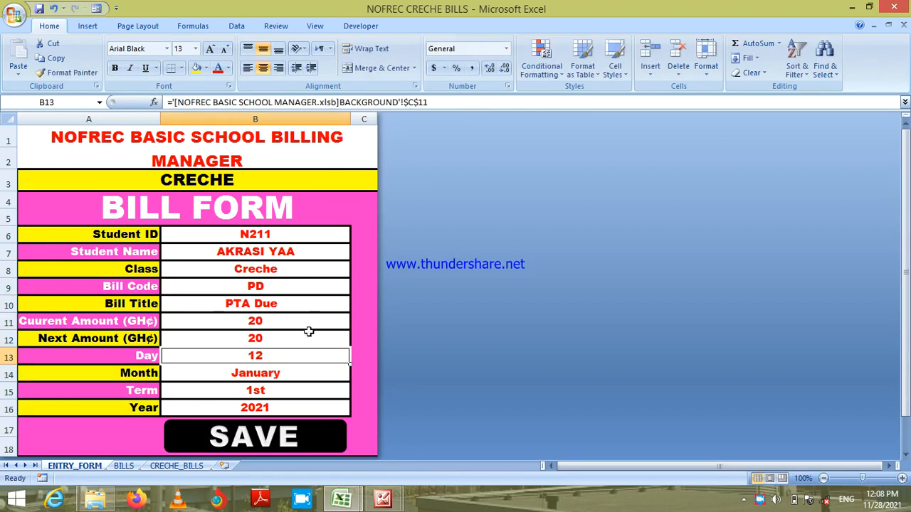
{"action": "left_click", "coordinate": [311, 438]}
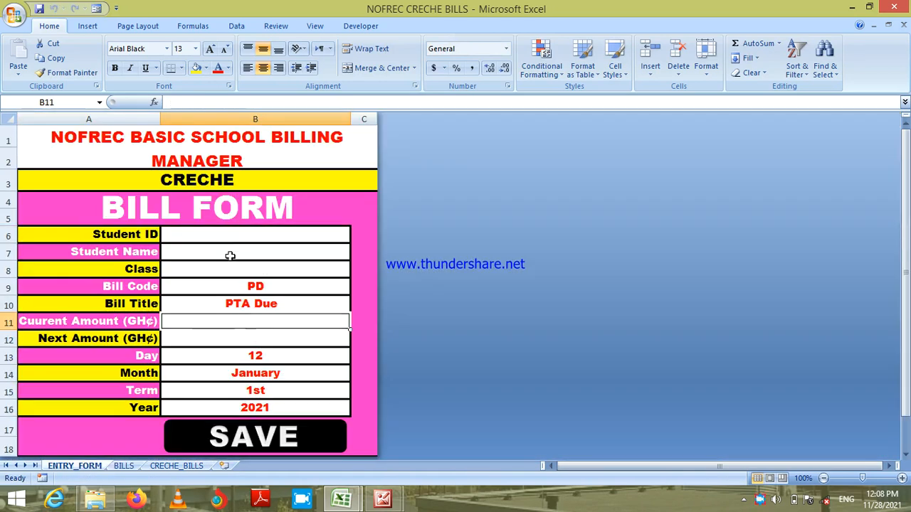
Step: Enter the fifth student's ID once more in the cleared form and set the bill code to SF
{"action": "left_click", "coordinate": [240, 237]}
{"action": "type", "text": "N"}
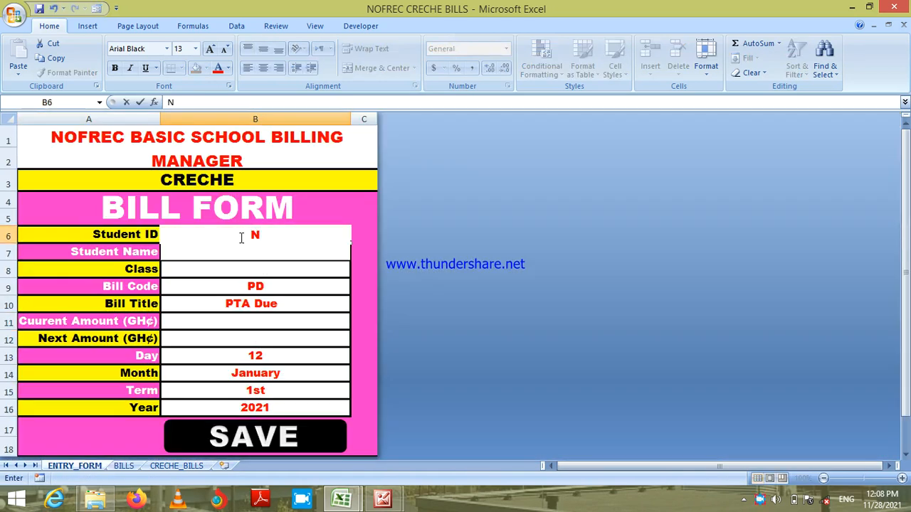
{"action": "type", "text": "211"}
{"action": "key", "text": "Return"}
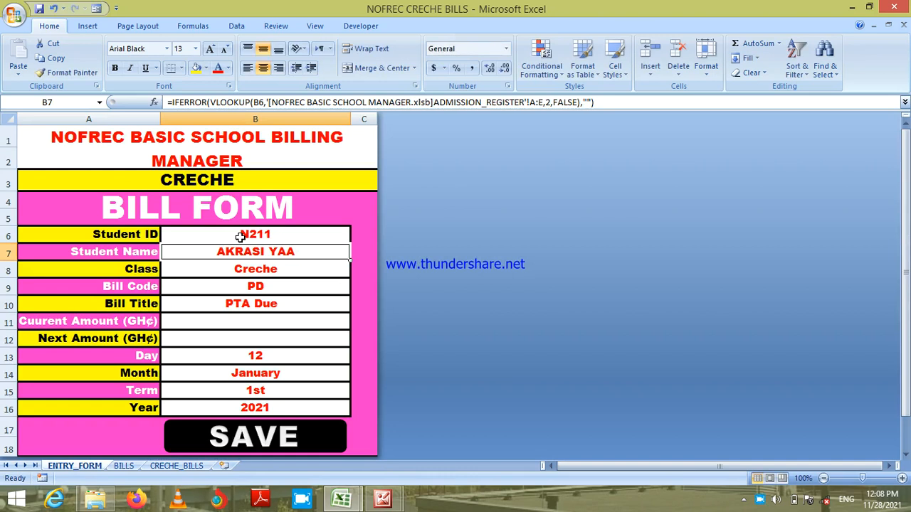
{"action": "left_click", "coordinate": [287, 289]}
{"action": "left_click", "coordinate": [356, 290]}
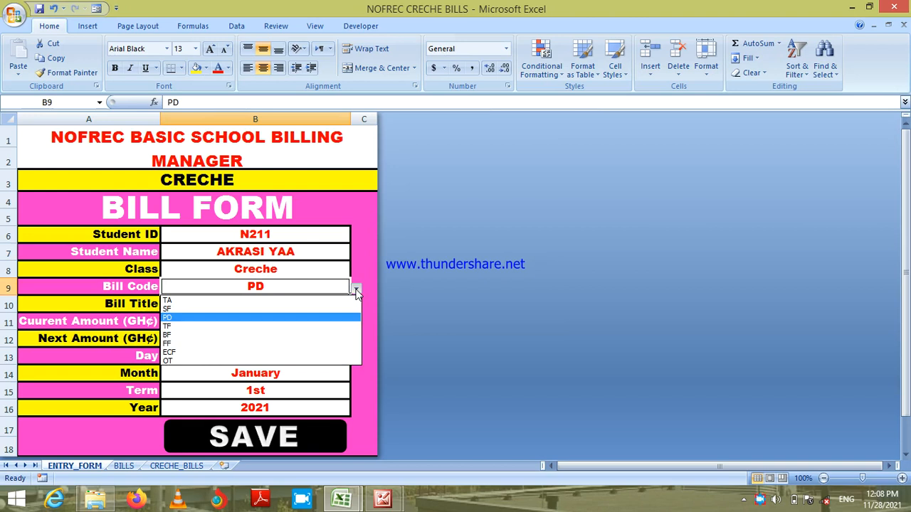
{"action": "left_click", "coordinate": [303, 310]}
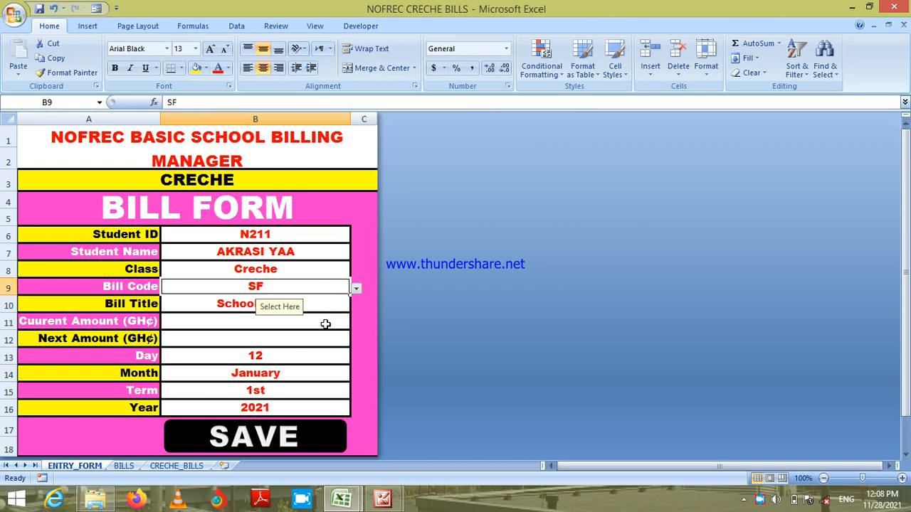
Step: Set the current and next amounts of the fifth student's School Fees bill to 100 and save the bill
{"action": "left_click", "coordinate": [325, 324]}
{"action": "type", "text": "100"}
{"action": "key", "text": "Return"}
{"action": "type", "text": "100"}
{"action": "key", "text": "Return"}
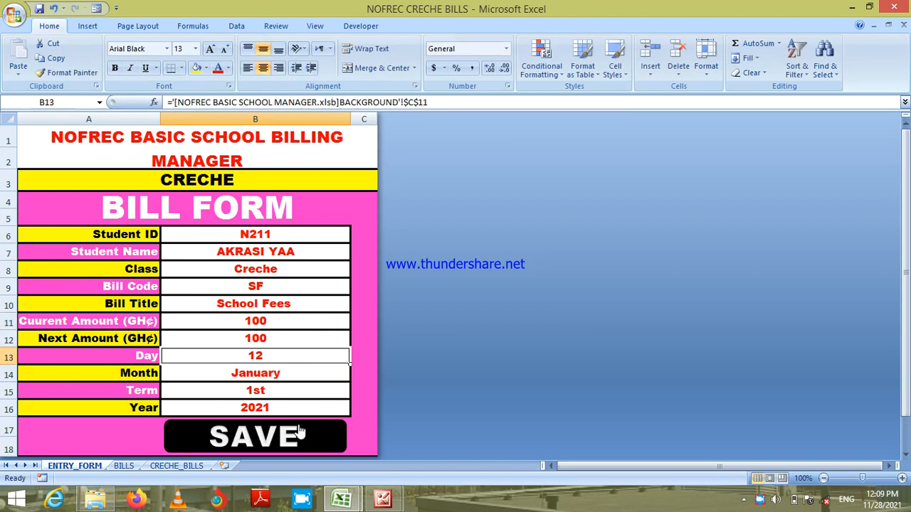
{"action": "left_click", "coordinate": [299, 431]}
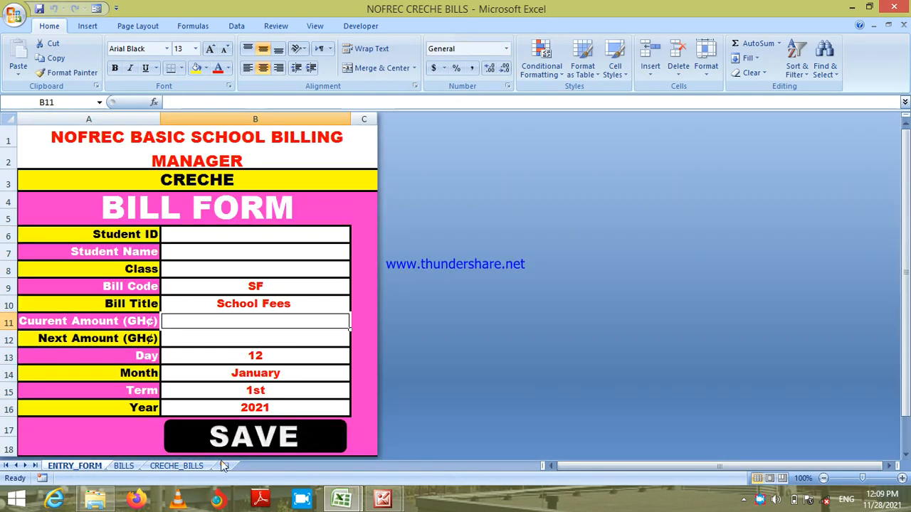
Step: Open the BILLS sheet and go to the empty first row at the top of the bill records
{"action": "right_click", "coordinate": [123, 468]}
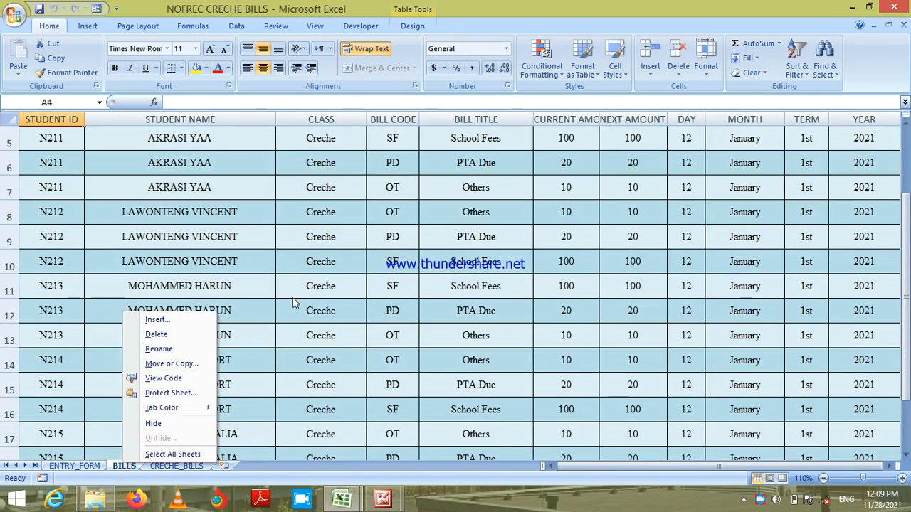
{"action": "left_click", "coordinate": [292, 296]}
{"action": "key", "text": "Up"}
{"action": "key", "text": "Up"}
{"action": "key", "text": "Up"}
{"action": "key", "text": "ctrl+Home"}
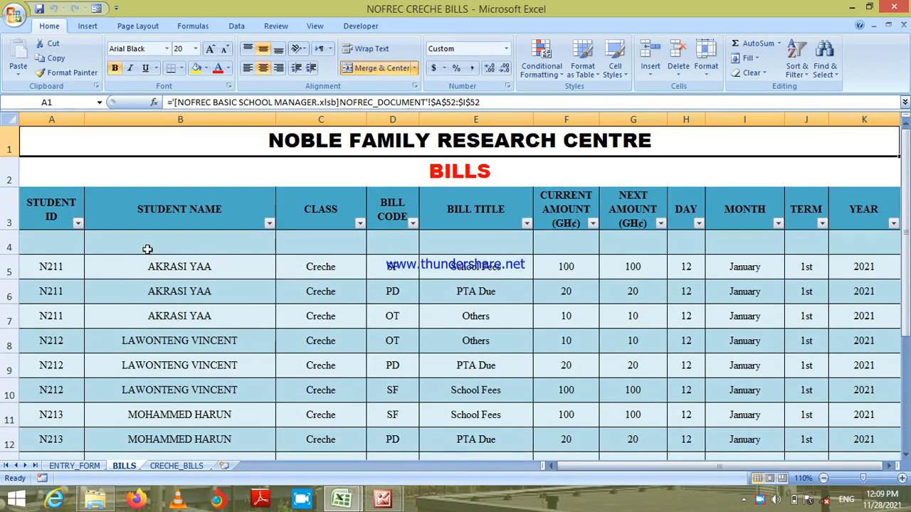
{"action": "left_click", "coordinate": [64, 242]}
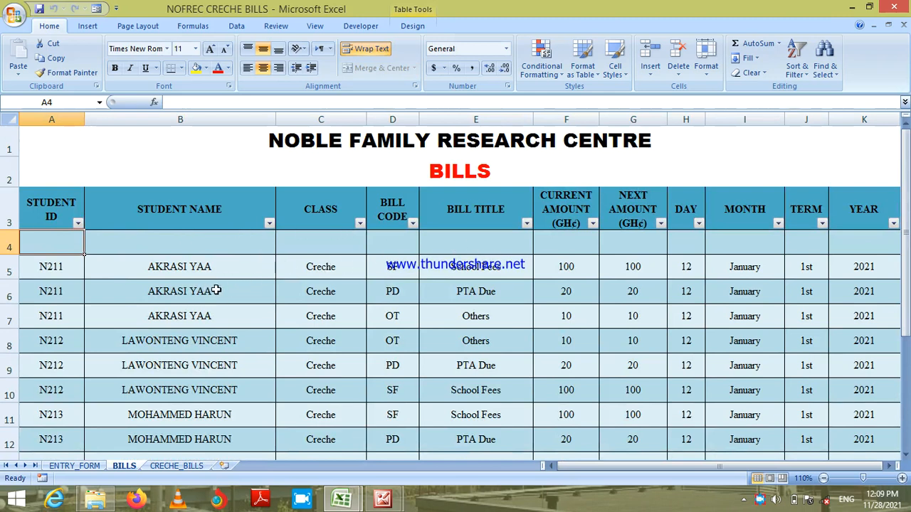
Step: Go through the saved bill records by student name on the BILLS sheet, then return to the empty first row
{"action": "left_click", "coordinate": [185, 270]}
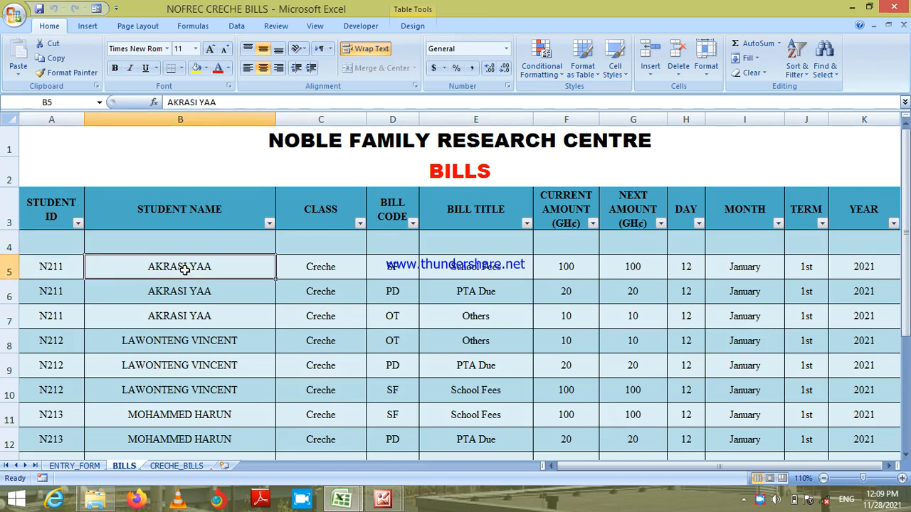
{"action": "key", "text": "Down"}
{"action": "key", "text": "Down"}
{"action": "key", "text": "Down"}
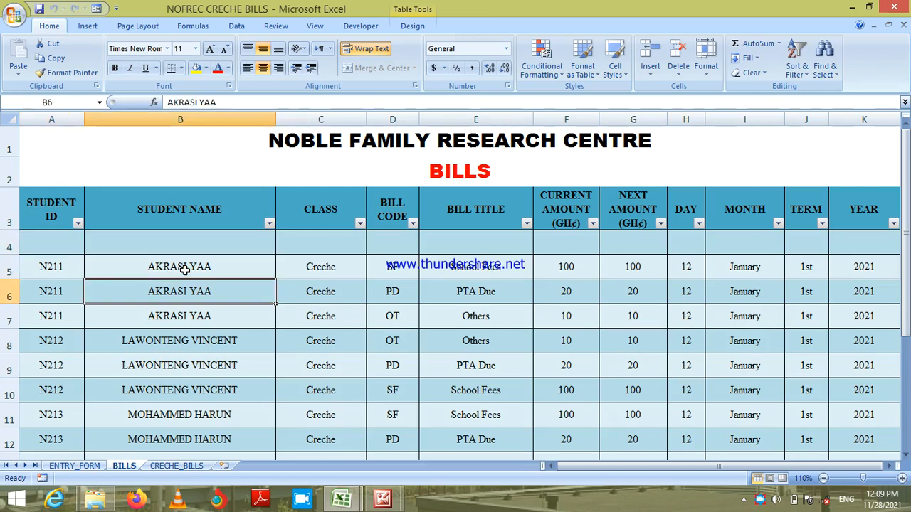
{"action": "key", "text": "Down"}
{"action": "key", "text": "Down"}
{"action": "key", "text": "Down"}
{"action": "key", "text": "Down"}
{"action": "key", "text": "Down"}
{"action": "key", "text": "Down"}
{"action": "key", "text": "Down"}
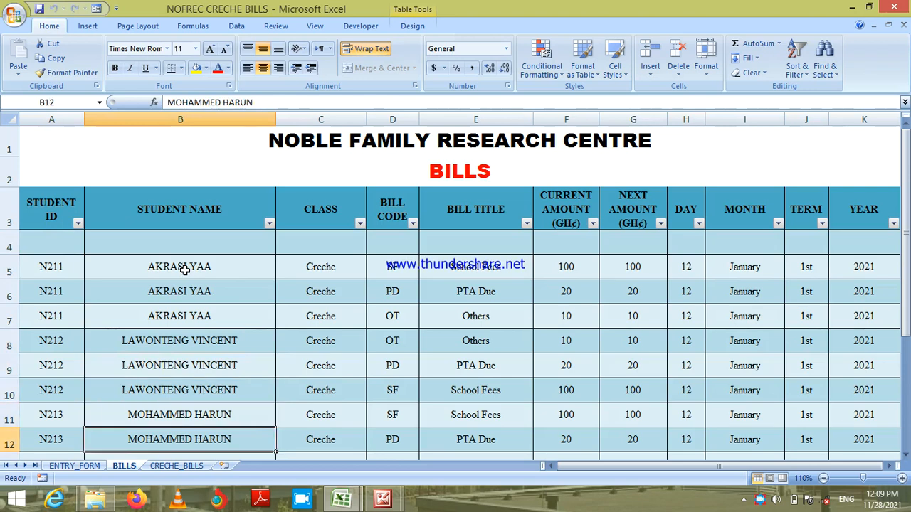
{"action": "key", "text": "Down"}
{"action": "key", "text": "Down"}
{"action": "key", "text": "Up"}
{"action": "key", "text": "Up"}
{"action": "key", "text": "Up"}
{"action": "key", "text": "Up"}
{"action": "key", "text": "Up"}
{"action": "key", "text": "Up"}
{"action": "key", "text": "Up"}
{"action": "key", "text": "Up"}
{"action": "key", "text": "Up"}
{"action": "key", "text": "Up"}
{"action": "key", "text": "Up"}
{"action": "key", "text": "Up"}
{"action": "key", "text": "Up"}
{"action": "key", "text": "Up"}
{"action": "key", "text": "Up"}
{"action": "key", "text": "Up"}
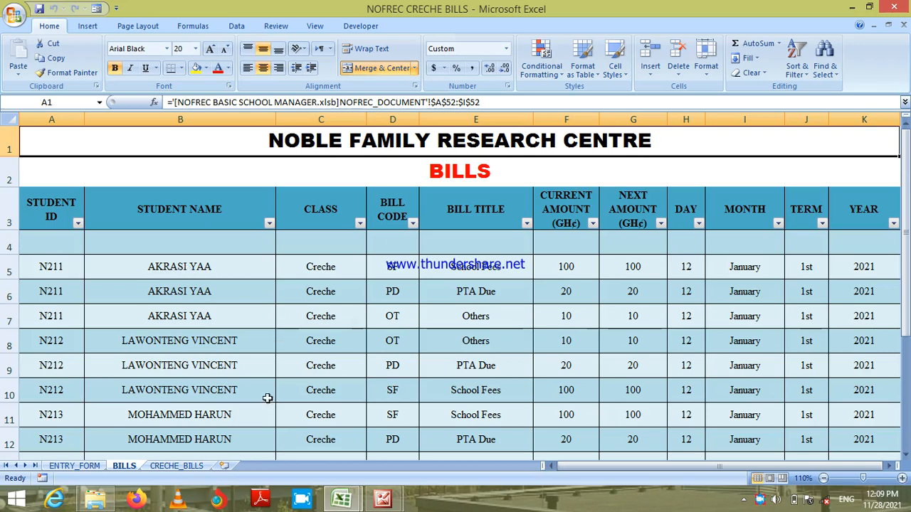
{"action": "left_click", "coordinate": [47, 242]}
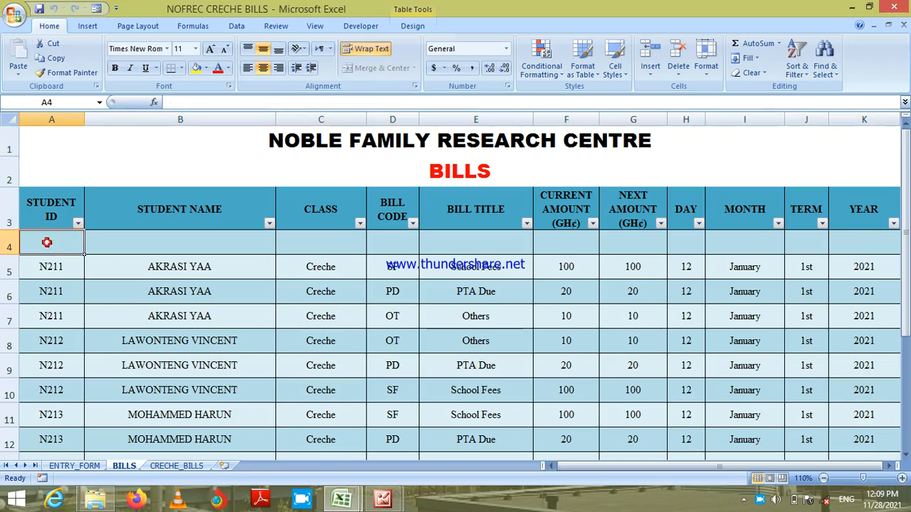
Step: Open the CRECHE_BILLS sheet and view its Current Term Bill and Next Term Bill sections
{"action": "left_click", "coordinate": [186, 466]}
{"action": "left_click", "coordinate": [422, 167]}
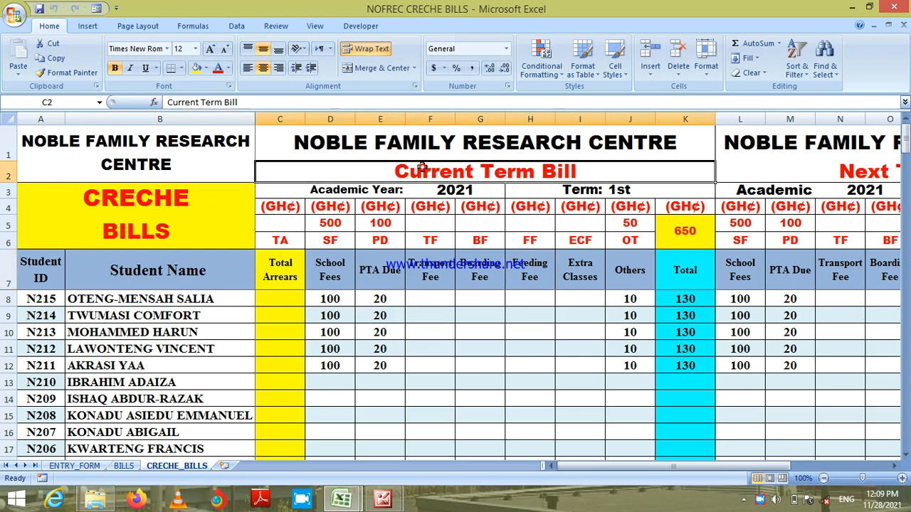
{"action": "key", "text": "Right"}
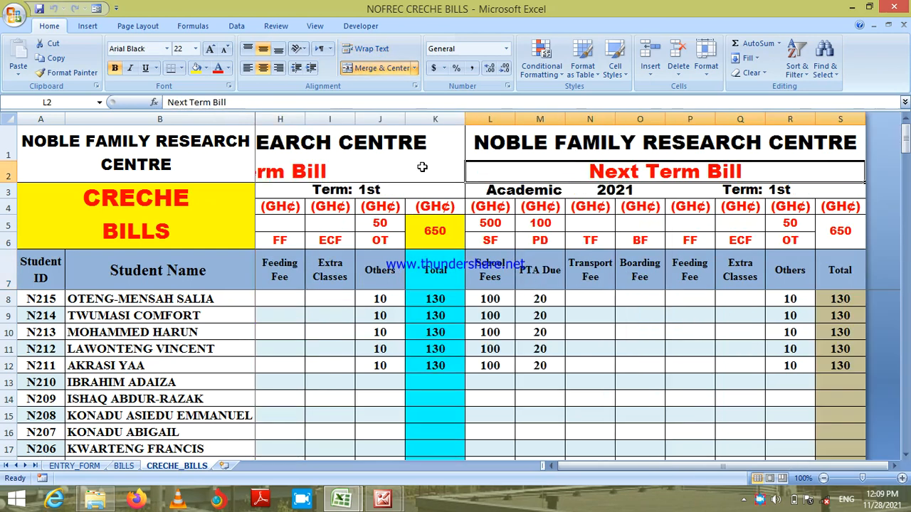
{"action": "key", "text": "Left"}
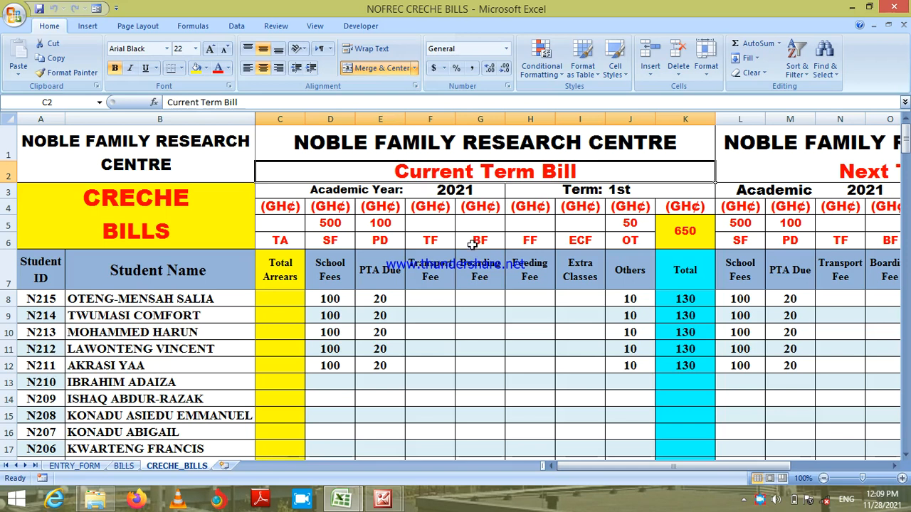
Step: Examine the first listed student's School Fees entry and the School Fees and PTA Due headings in the Current Term Bill
{"action": "left_click", "coordinate": [239, 301]}
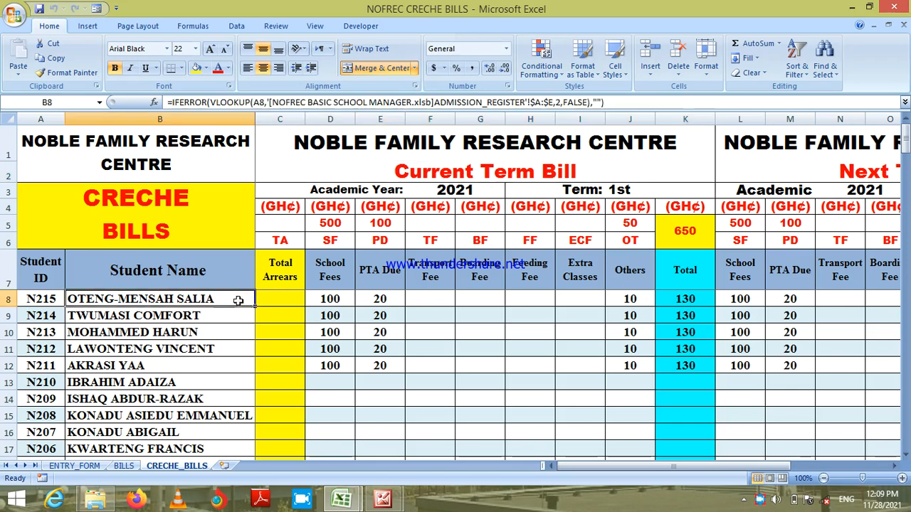
{"action": "key", "text": "Right"}
{"action": "key", "text": "Right"}
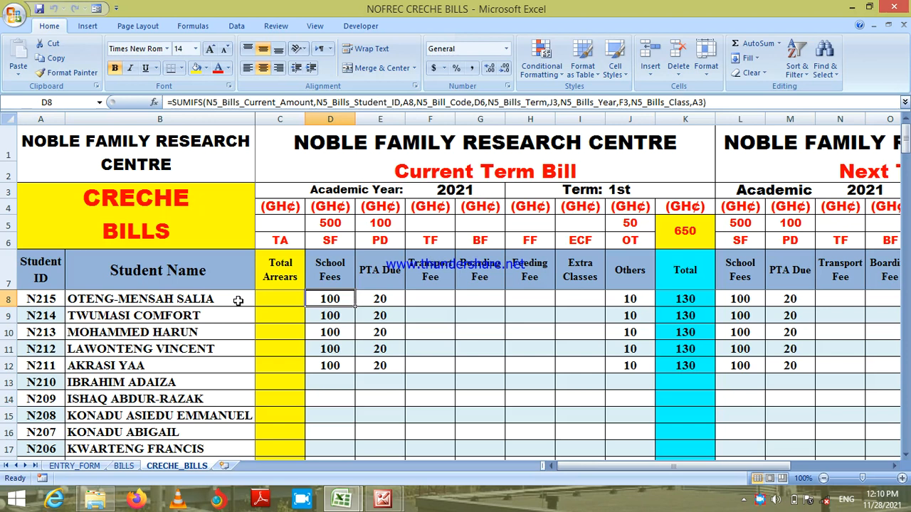
{"action": "key", "text": "Up"}
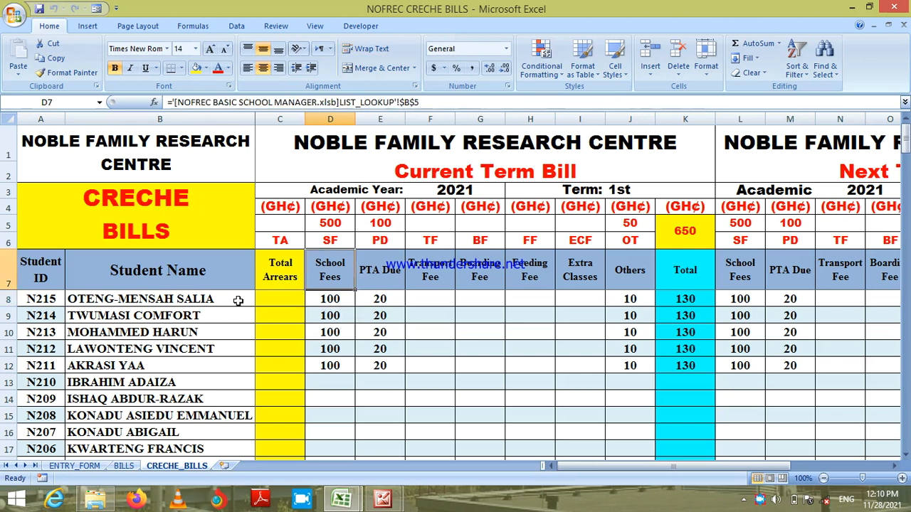
{"action": "key", "text": "Right"}
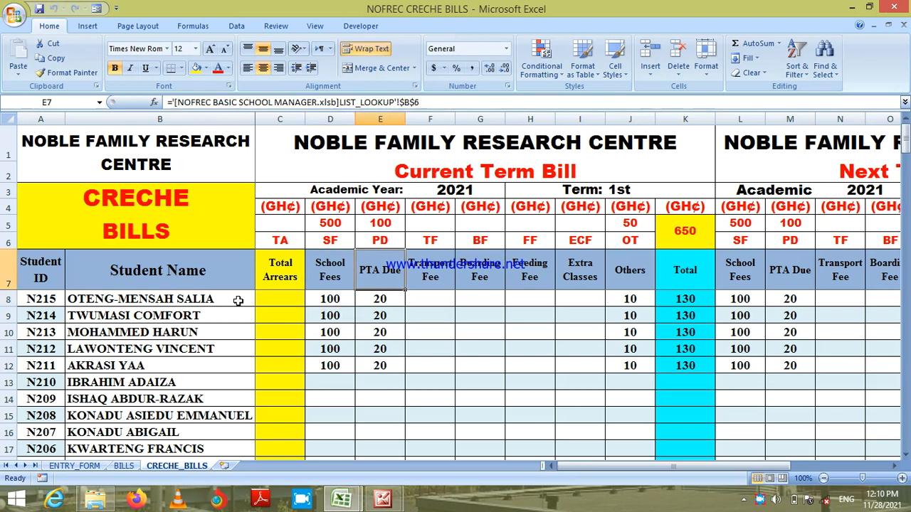
{"action": "key", "text": "Left"}
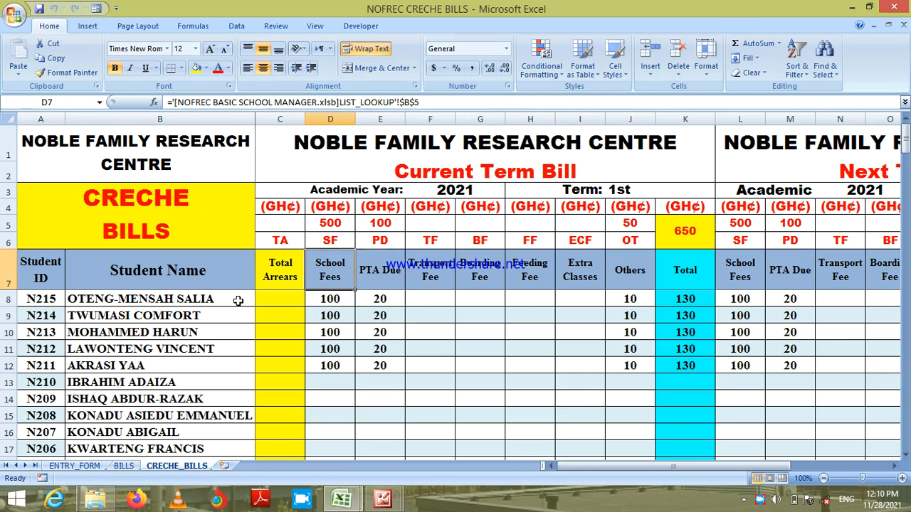
{"action": "key", "text": "Down"}
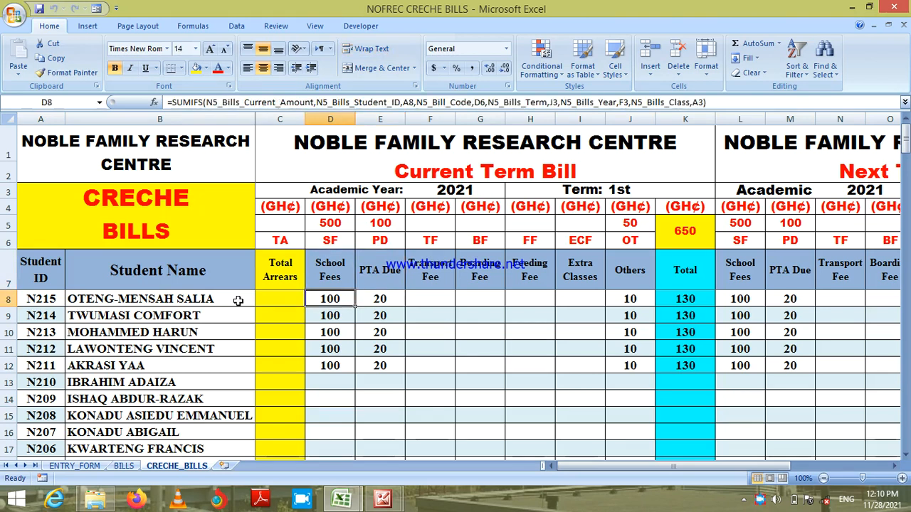
Step: Examine the students' School Fees and PTA Due entries and their formulas in the Current Term Bill
{"action": "key", "text": "Down"}
{"action": "key", "text": "Down"}
{"action": "key", "text": "Down"}
{"action": "key", "text": "Up"}
{"action": "key", "text": "Up"}
{"action": "key", "text": "Up"}
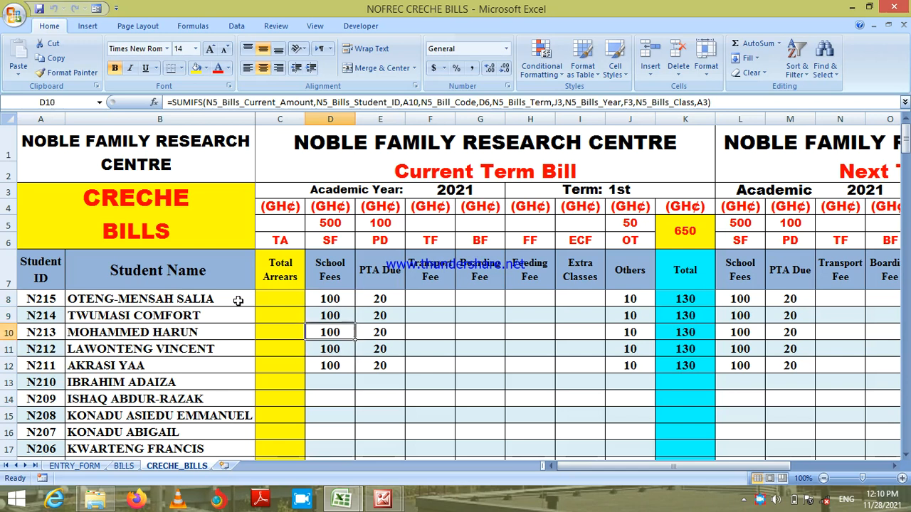
{"action": "key", "text": "Right"}
{"action": "key", "text": "Down"}
{"action": "key", "text": "Down"}
{"action": "key", "text": "Down"}
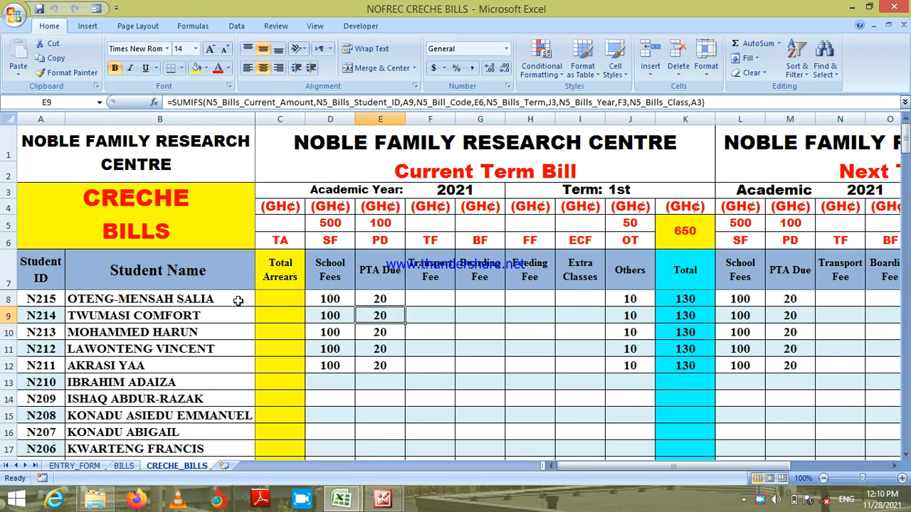
{"action": "key", "text": "Up"}
{"action": "key", "text": "Up"}
{"action": "key", "text": "Up"}
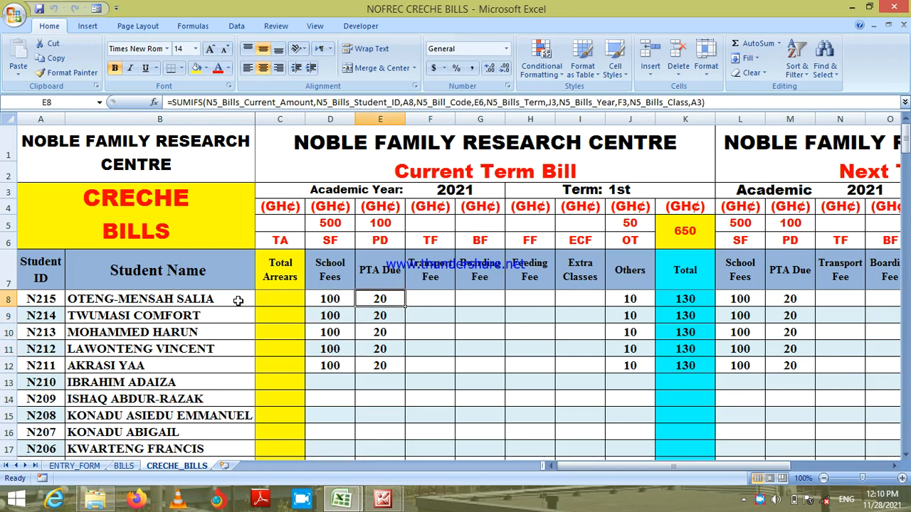
Step: Move across the first student's Current Term Bill to Others and examine the entries in that column
{"action": "key", "text": "Right"}
{"action": "key", "text": "Right"}
{"action": "key", "text": "Right"}
{"action": "key", "text": "Right"}
{"action": "key", "text": "Right"}
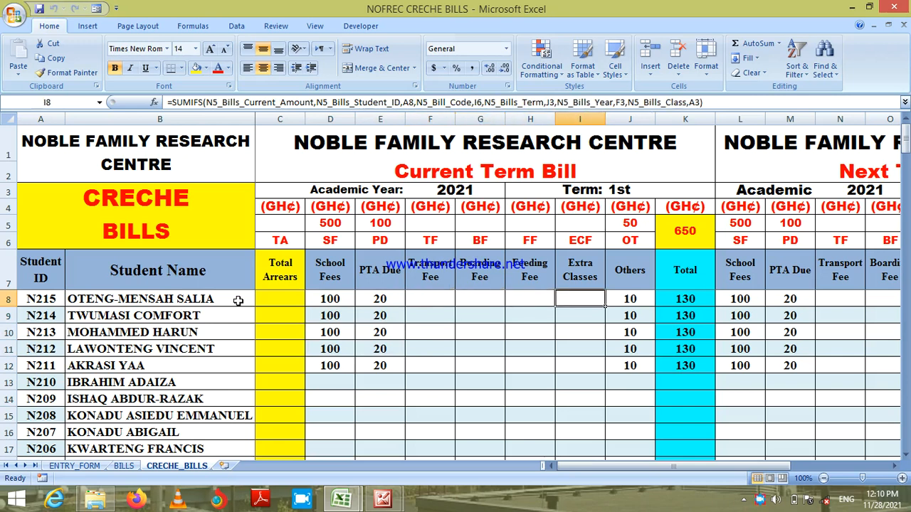
{"action": "key", "text": "Down"}
{"action": "key", "text": "Down"}
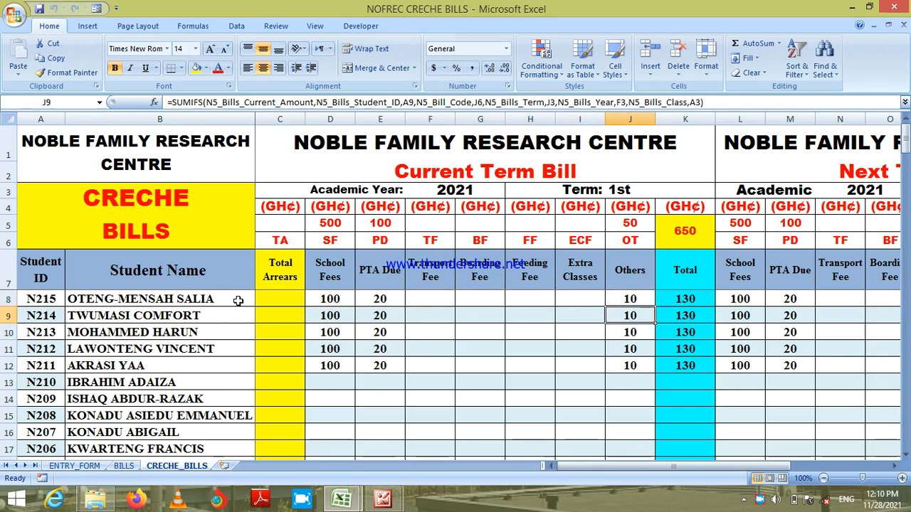
{"action": "key", "text": "Up"}
{"action": "key", "text": "Up"}
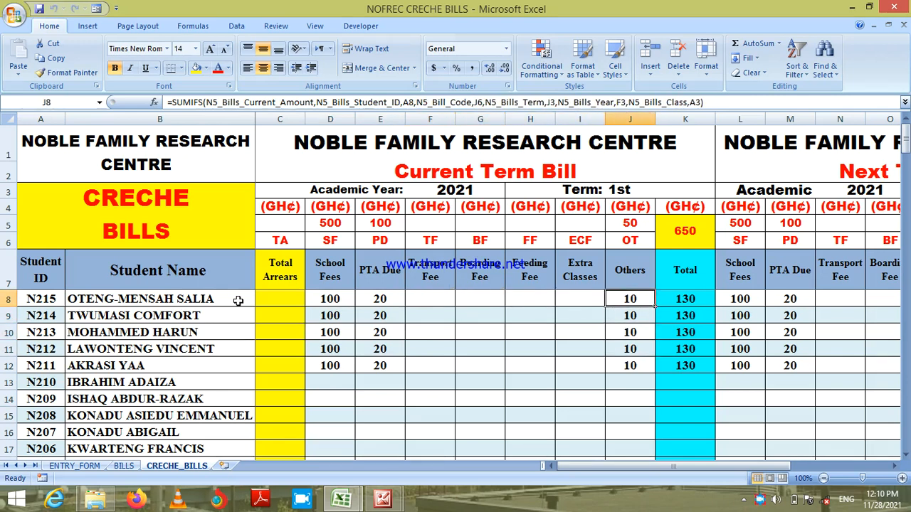
Step: Review the billed students' amounts in the Total column of the Current Term Bill
{"action": "key", "text": "Right"}
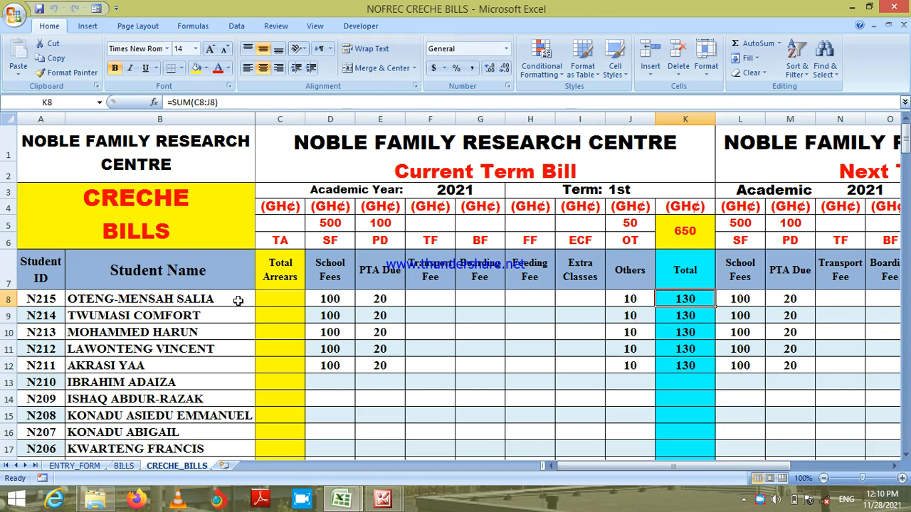
{"action": "key", "text": "Down"}
{"action": "key", "text": "Down"}
{"action": "key", "text": "Down"}
{"action": "key", "text": "Down"}
{"action": "key", "text": "Up"}
{"action": "key", "text": "Up"}
{"action": "key", "text": "Up"}
{"action": "key", "text": "Up"}
Step: Examine the class totals for School Fees, PTA Due, Others and the whole Current Term Bill above the headings
{"action": "left_click", "coordinate": [328, 265]}
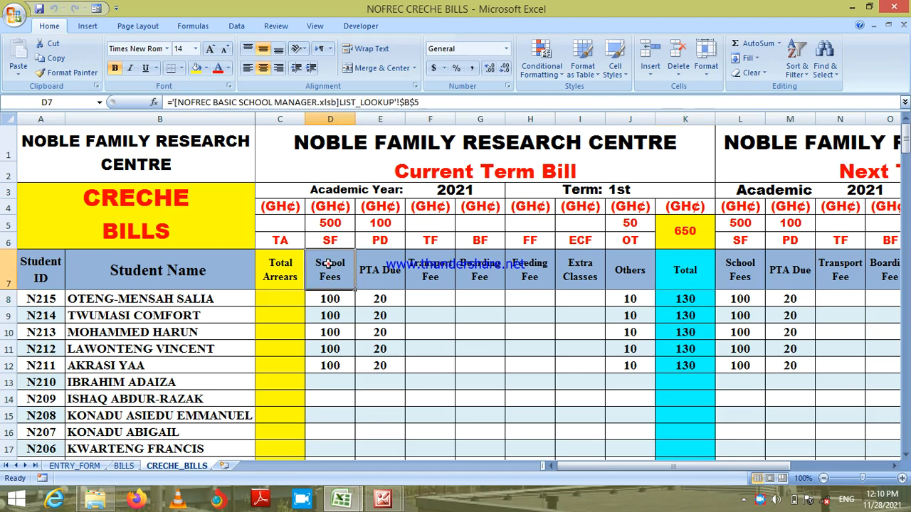
{"action": "key", "text": "Up"}
{"action": "key", "text": "Up"}
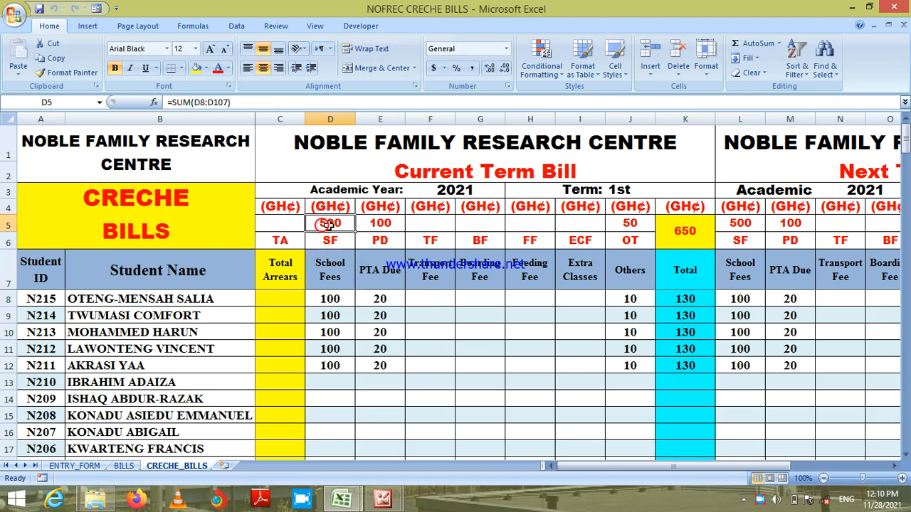
{"action": "left_click", "coordinate": [380, 225]}
{"action": "left_click", "coordinate": [402, 228]}
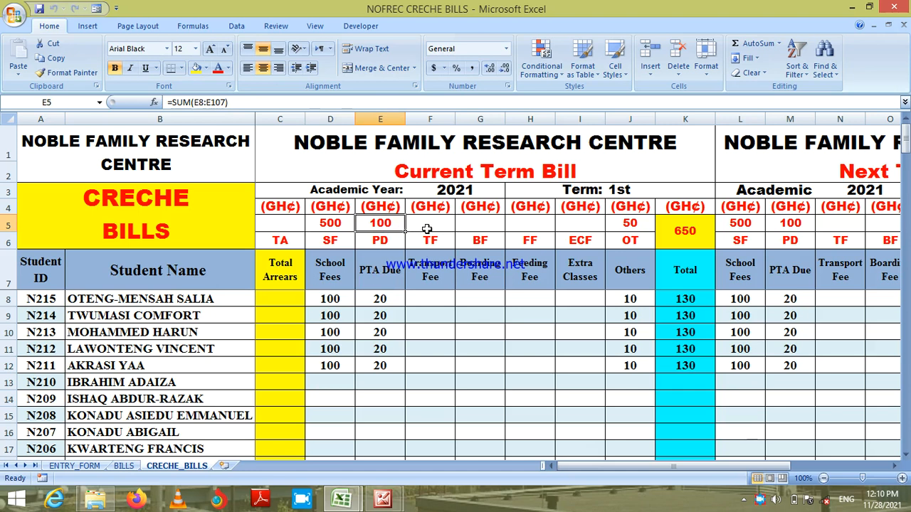
{"action": "left_click", "coordinate": [633, 223]}
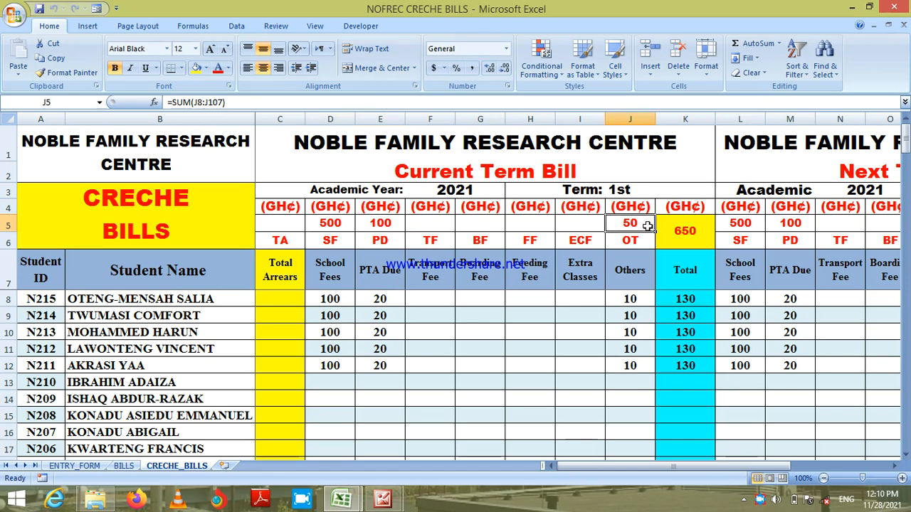
{"action": "left_click", "coordinate": [648, 226]}
{"action": "left_click", "coordinate": [683, 237]}
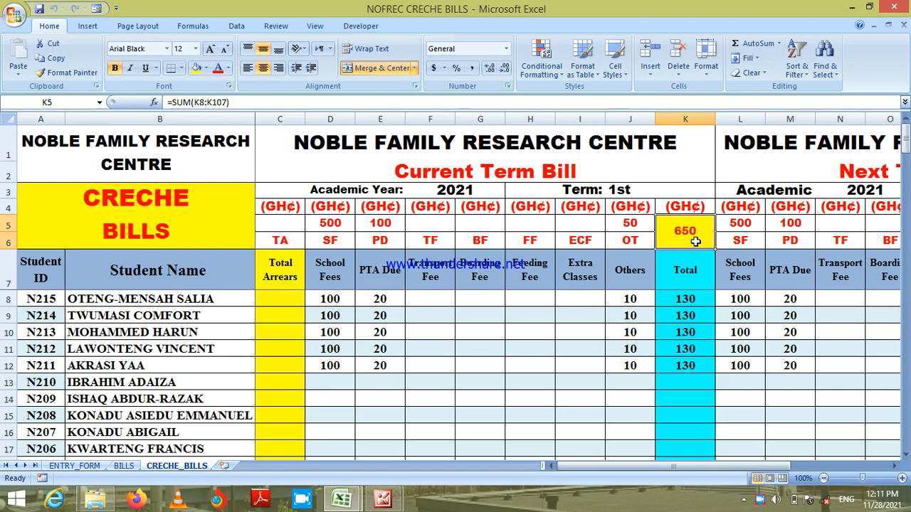
Step: Go across the class totals row to the grand total of the Next Term Bill
{"action": "key", "text": "Right"}
{"action": "key", "text": "Right"}
{"action": "key", "text": "Right"}
{"action": "key", "text": "Right"}
{"action": "key", "text": "Right"}
{"action": "key", "text": "Right"}
{"action": "key", "text": "Right"}
{"action": "key", "text": "Right"}
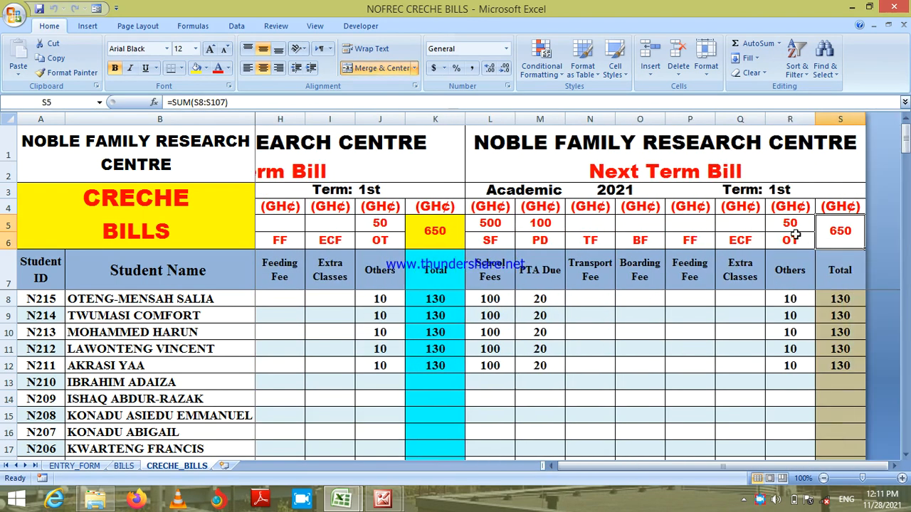
Step: Examine the School Fees, PTA Due and Others class totals and the fee headings in the Next Term Bill
{"action": "left_click", "coordinate": [496, 225]}
{"action": "left_click", "coordinate": [540, 226]}
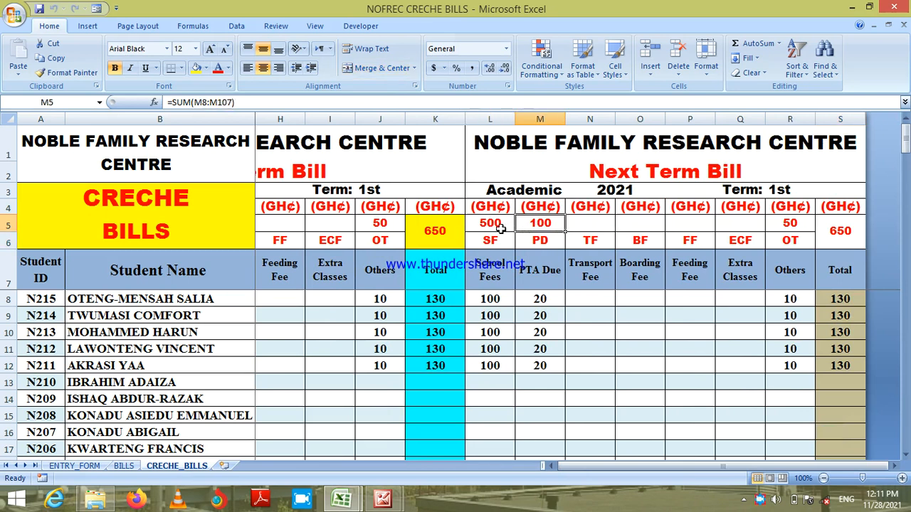
{"action": "left_click", "coordinate": [498, 274]}
{"action": "left_click", "coordinate": [537, 271]}
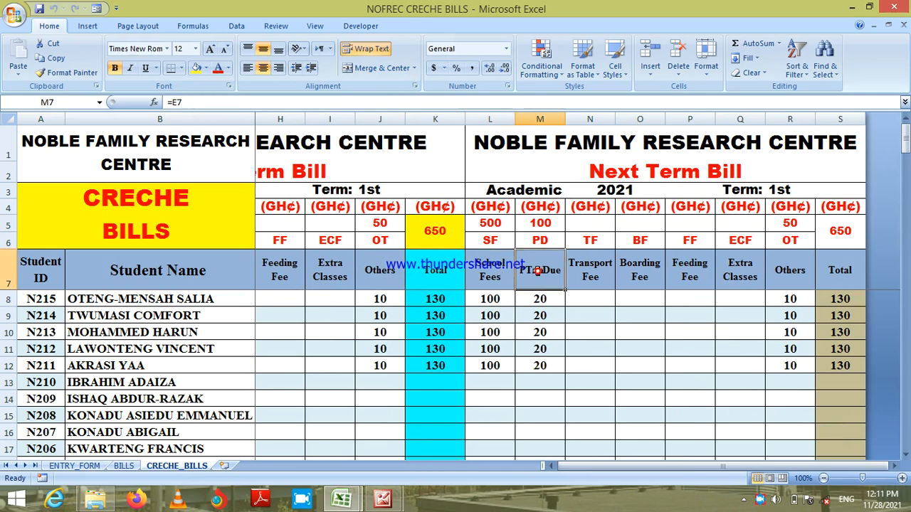
{"action": "left_click", "coordinate": [591, 271]}
{"action": "left_click", "coordinate": [494, 226]}
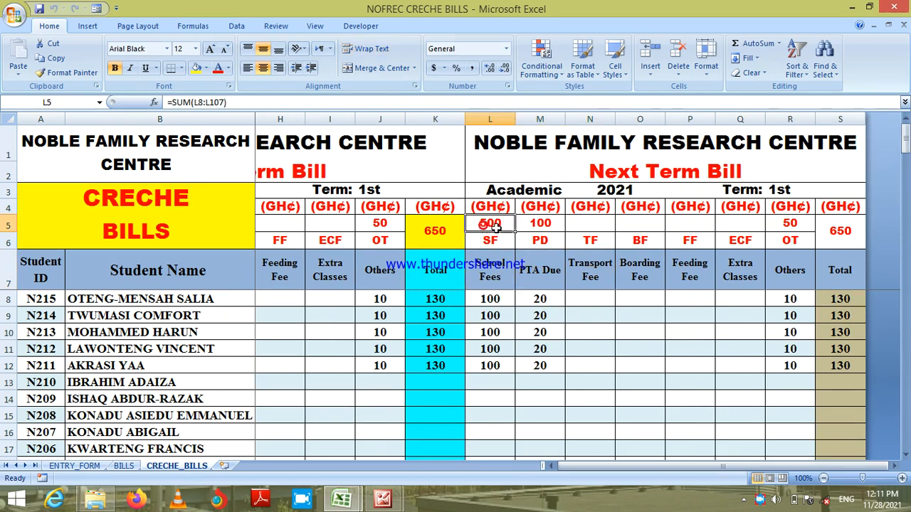
{"action": "left_click", "coordinate": [541, 226]}
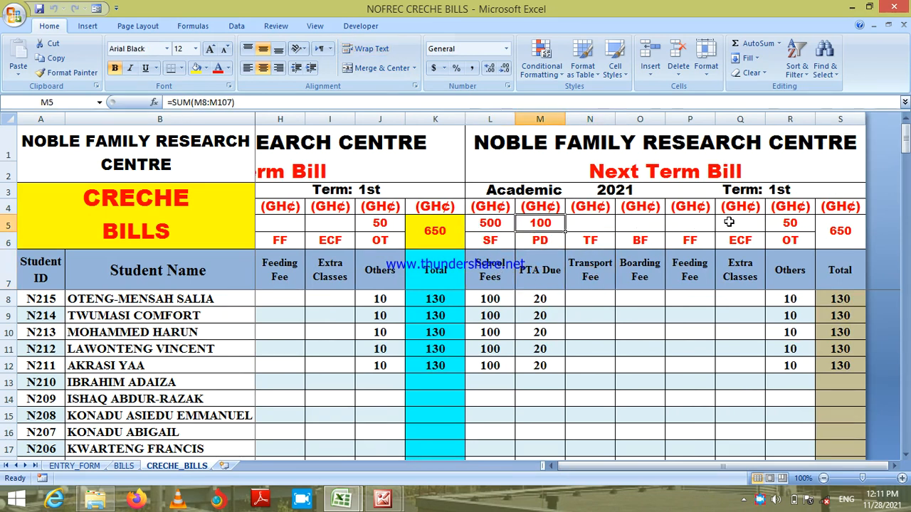
{"action": "left_click", "coordinate": [783, 223]}
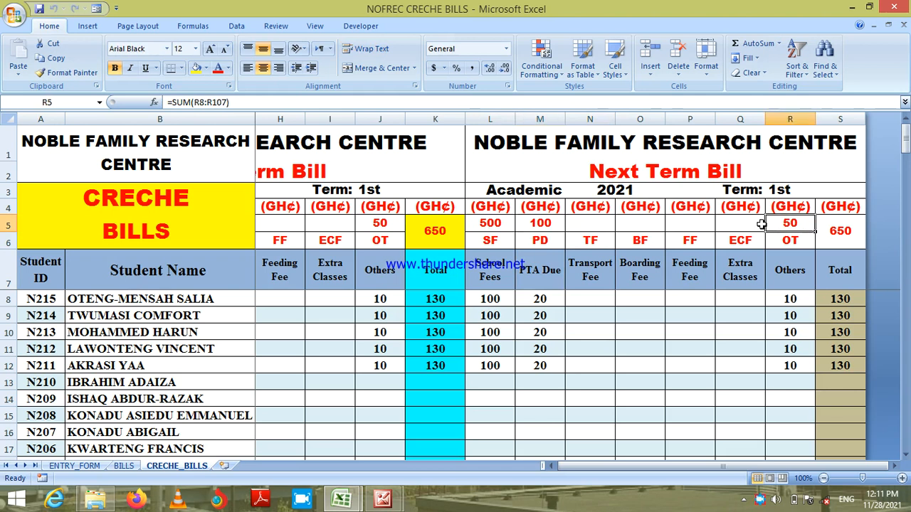
Step: Review the billed students' amounts in the Total column of the Next Term Bill
{"action": "left_click", "coordinate": [842, 300]}
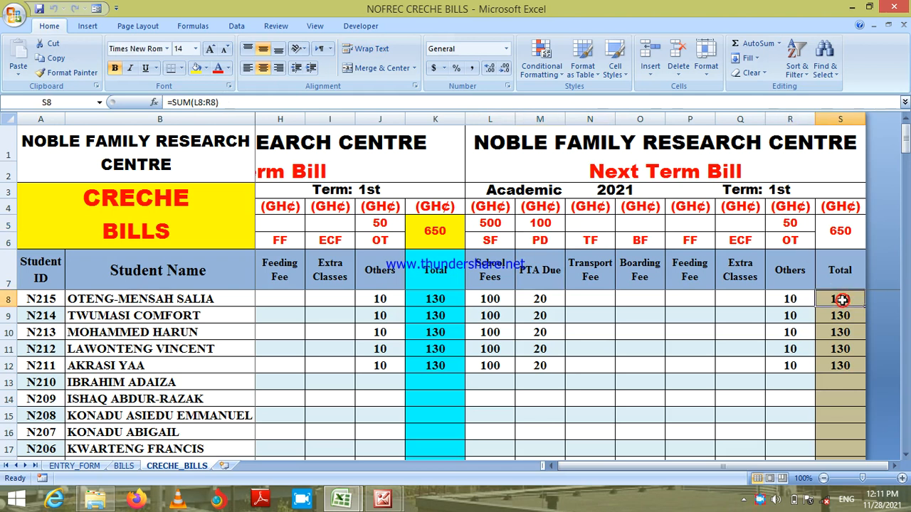
{"action": "key", "text": "Down"}
{"action": "key", "text": "Down"}
{"action": "key", "text": "Down"}
{"action": "key", "text": "Down"}
{"action": "key", "text": "Up"}
{"action": "key", "text": "Up"}
{"action": "key", "text": "Up"}
{"action": "key", "text": "Up"}
Step: Return to the first listed student's ID on CRECHE_BILLS and open the ENTRY_FORM sheet
{"action": "key", "text": "Left"}
{"action": "key", "text": "Left"}
{"action": "key", "text": "Left"}
{"action": "key", "text": "Left"}
{"action": "key", "text": "Left"}
{"action": "key", "text": "Left"}
{"action": "key", "text": "Left"}
{"action": "key", "text": "Left"}
{"action": "key", "text": "Left"}
{"action": "key", "text": "Left"}
{"action": "key", "text": "Left"}
{"action": "key", "text": "Left"}
{"action": "key", "text": "Left"}
{"action": "key", "text": "Left"}
{"action": "key", "text": "Left"}
{"action": "key", "text": "Left"}
{"action": "key", "text": "Left"}
{"action": "key", "text": "Left"}
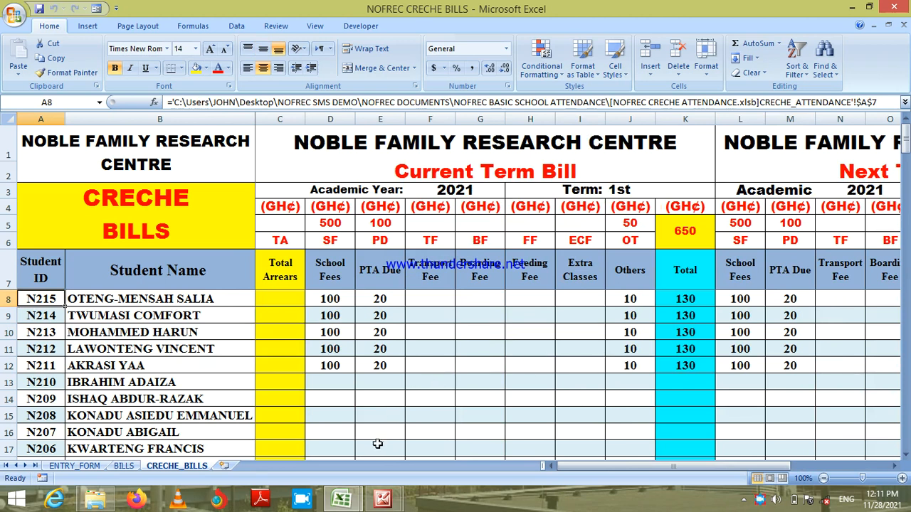
{"action": "left_click", "coordinate": [74, 466]}
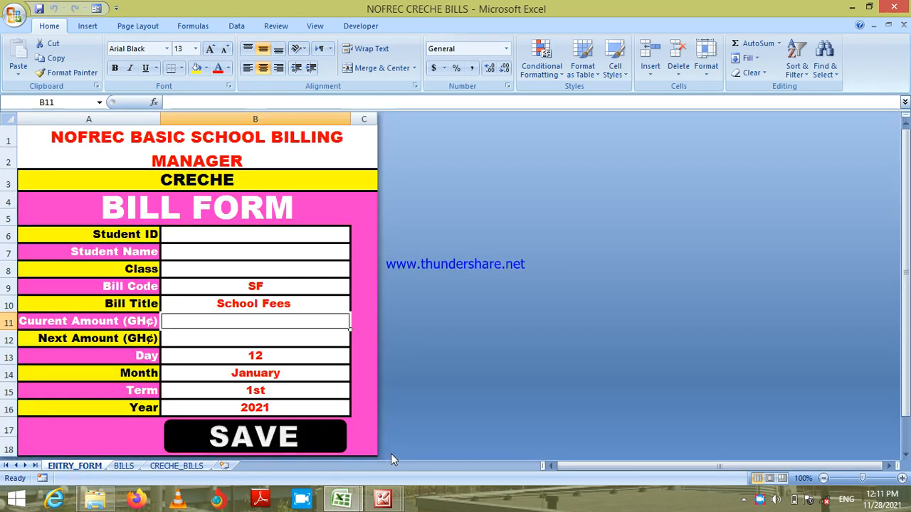
Step: Switch to the NOFREC BASIC SCHOOL MANAGER workbook and open the Creche link under REPORTS
{"action": "mouse_move", "coordinate": [344, 502]}
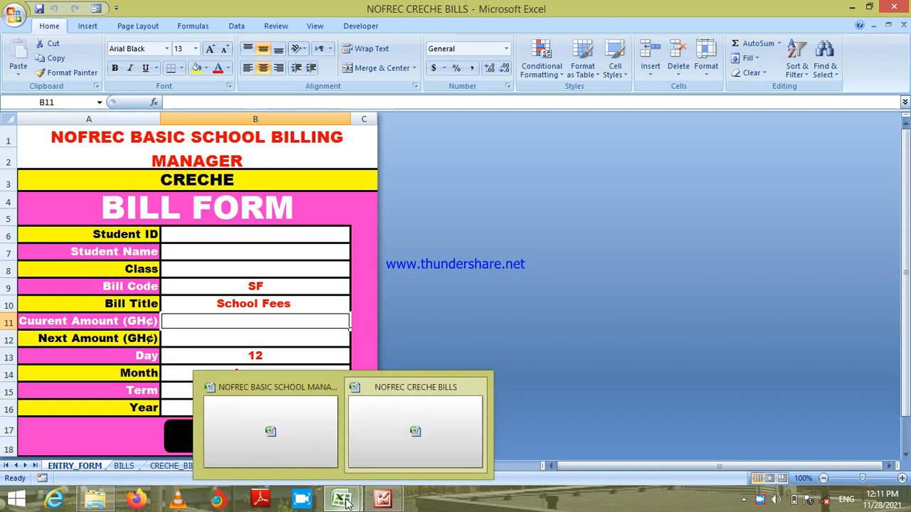
{"action": "left_click", "coordinate": [297, 442]}
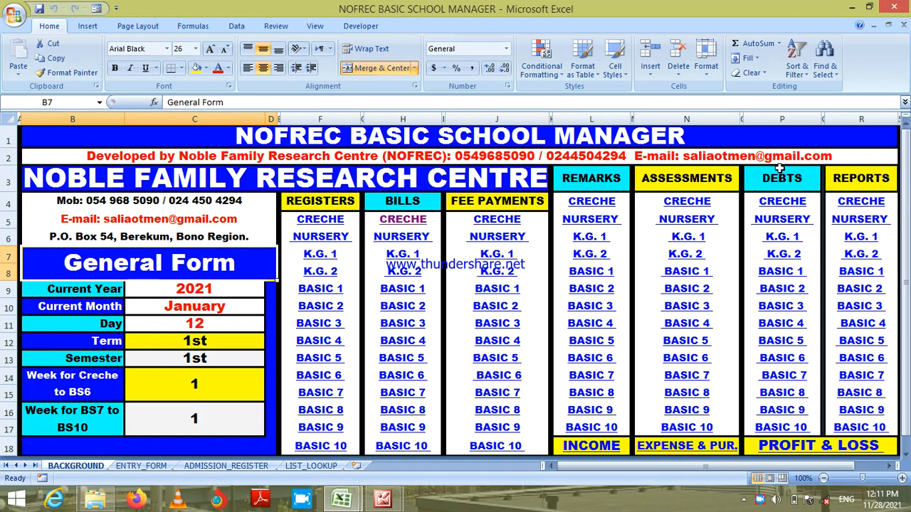
{"action": "left_click", "coordinate": [862, 204]}
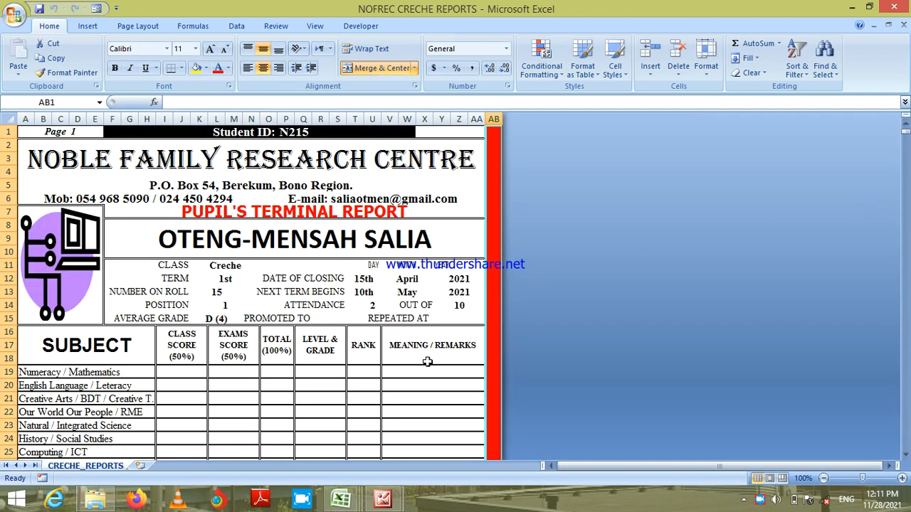
Step: Go down the first pupil's terminal report to the BILL section and the closing date beneath it
{"action": "left_click", "coordinate": [427, 362]}
{"action": "key", "text": "Down"}
{"action": "key", "text": "Down"}
{"action": "key", "text": "Down"}
{"action": "key", "text": "Down"}
{"action": "key", "text": "Down"}
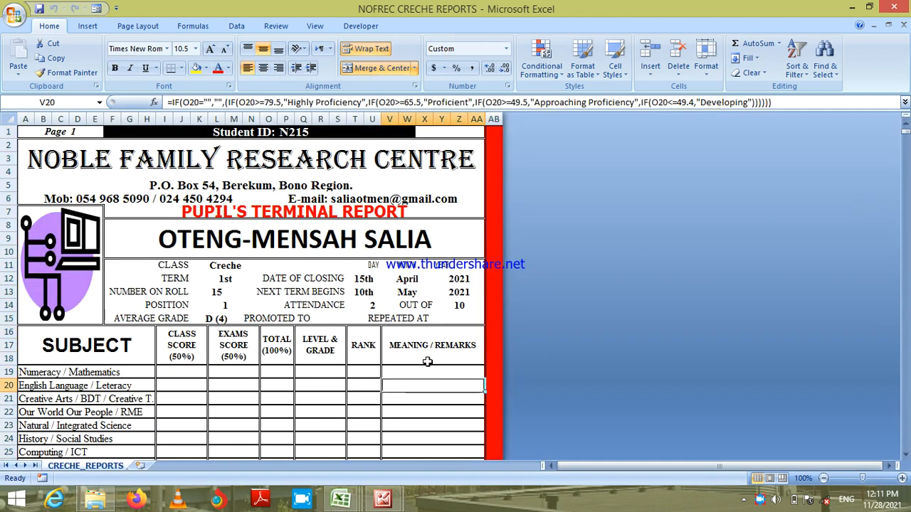
{"action": "key", "text": "Down"}
{"action": "key", "text": "Down"}
{"action": "key", "text": "Down"}
{"action": "key", "text": "Down"}
{"action": "key", "text": "Down"}
{"action": "key", "text": "Down"}
{"action": "key", "text": "Down"}
{"action": "key", "text": "Down"}
{"action": "key", "text": "Down"}
{"action": "key", "text": "Down"}
{"action": "key", "text": "Down"}
{"action": "key", "text": "Down"}
{"action": "key", "text": "Down"}
{"action": "key", "text": "Down"}
{"action": "key", "text": "Down"}
{"action": "key", "text": "Down"}
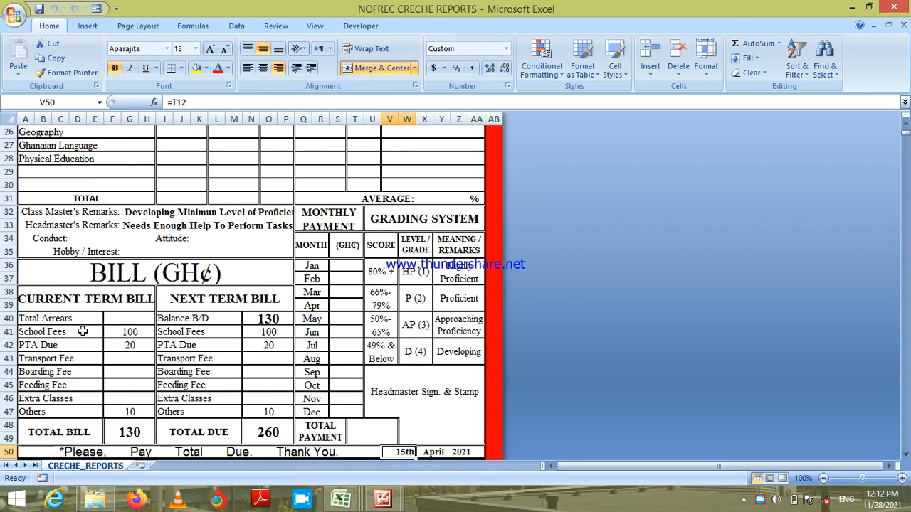
Step: Examine the report's Current Term Bill amounts from School Fees down to Others
{"action": "left_click", "coordinate": [80, 332]}
{"action": "left_click", "coordinate": [153, 332]}
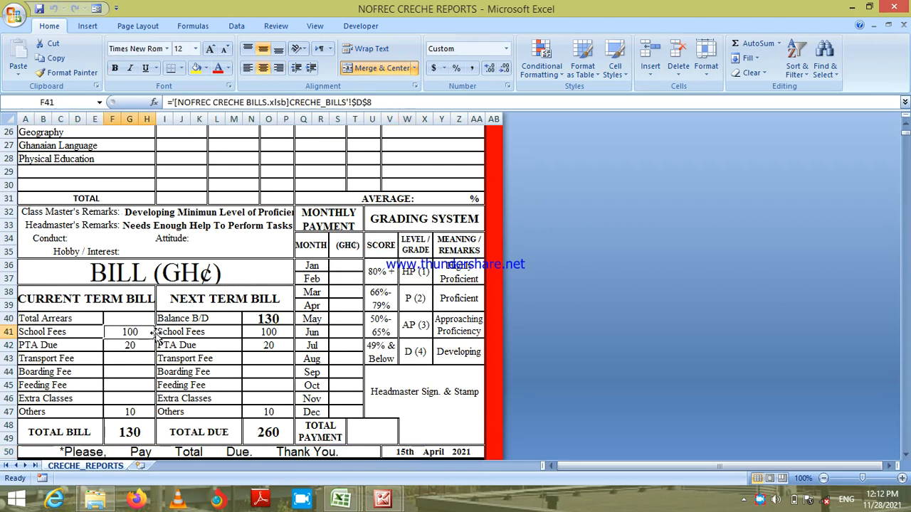
{"action": "key", "text": "Down"}
{"action": "key", "text": "Down"}
{"action": "key", "text": "Down"}
{"action": "key", "text": "Down"}
{"action": "key", "text": "Down"}
{"action": "key", "text": "Down"}
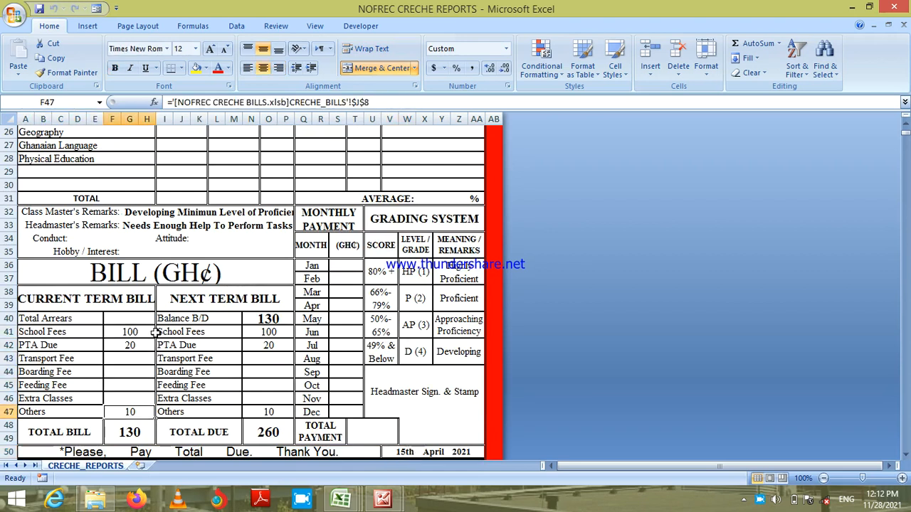
Step: Examine the report's Next Term Bill amounts from Balance B/D down to Others
{"action": "left_click", "coordinate": [275, 319]}
{"action": "key", "text": "Down"}
{"action": "key", "text": "Down"}
{"action": "key", "text": "Down"}
{"action": "key", "text": "Down"}
{"action": "key", "text": "Down"}
{"action": "key", "text": "Down"}
{"action": "key", "text": "Down"}
Step: Check the January monthly payment cell and the Total Bill and Balance B/D formulas in the report
{"action": "left_click", "coordinate": [349, 265]}
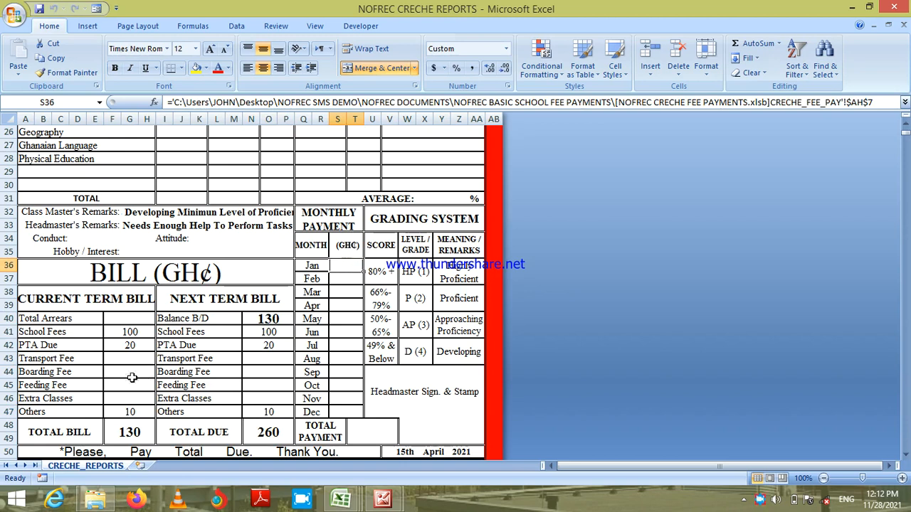
{"action": "left_click", "coordinate": [128, 432]}
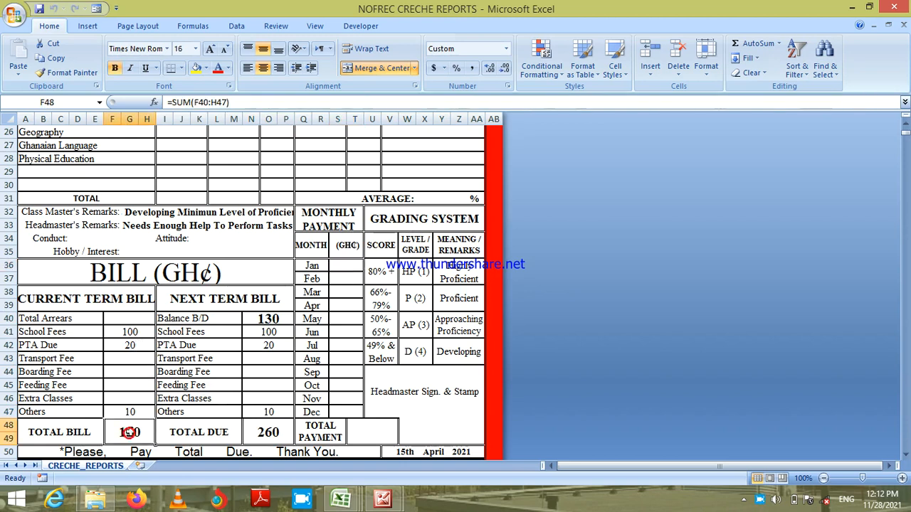
{"action": "left_click", "coordinate": [268, 316]}
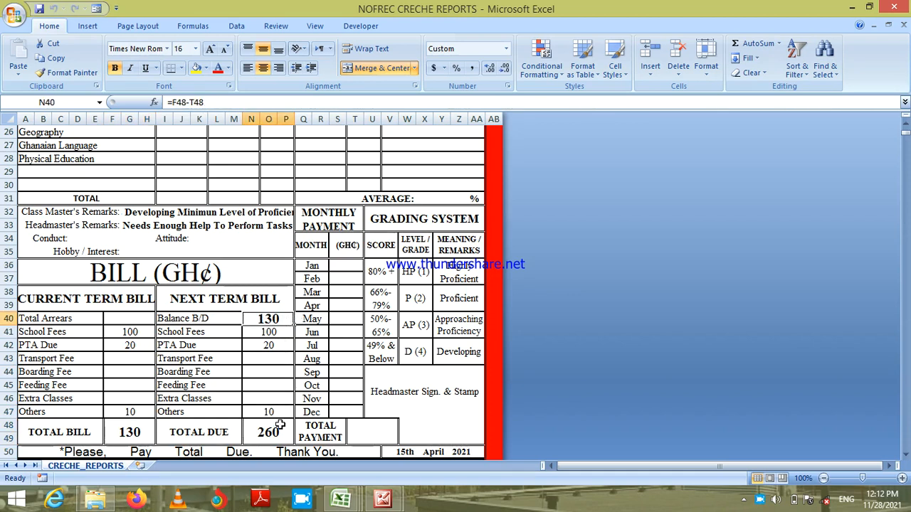
Step: Examine the report's monthly payment cells from January to September and the Total Due formula
{"action": "left_click", "coordinate": [342, 264]}
{"action": "key", "text": "Down"}
{"action": "key", "text": "Down"}
{"action": "key", "text": "Down"}
{"action": "key", "text": "Down"}
{"action": "key", "text": "Down"}
{"action": "key", "text": "Down"}
{"action": "key", "text": "Down"}
{"action": "key", "text": "Down"}
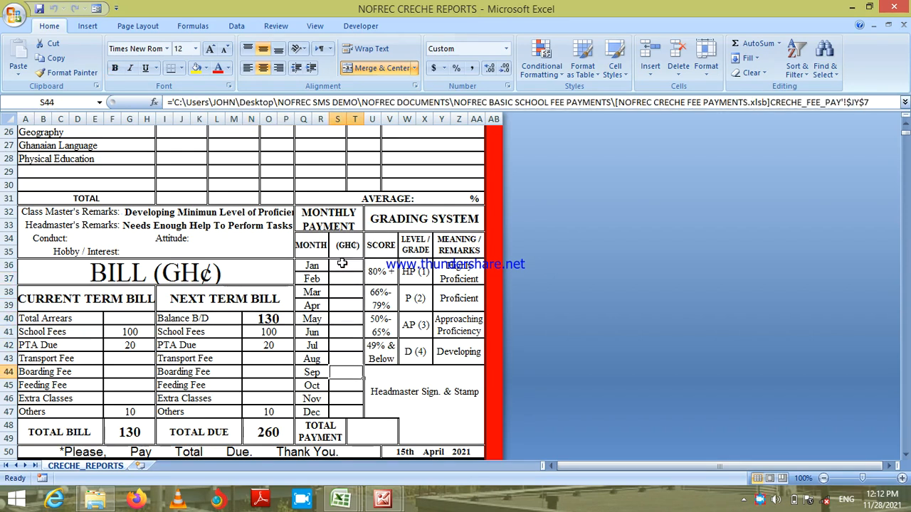
{"action": "left_click", "coordinate": [271, 430]}
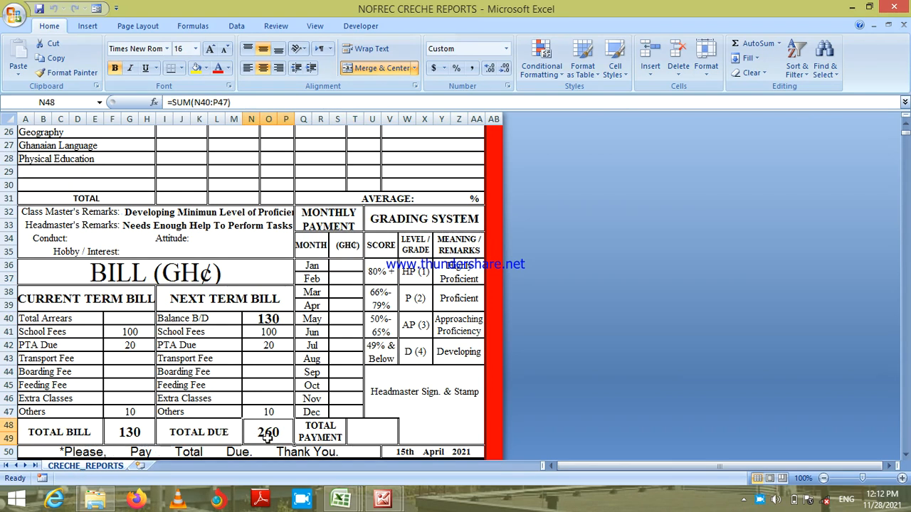
Step: Return to the top of the first pupil's terminal report
{"action": "left_click", "coordinate": [491, 337]}
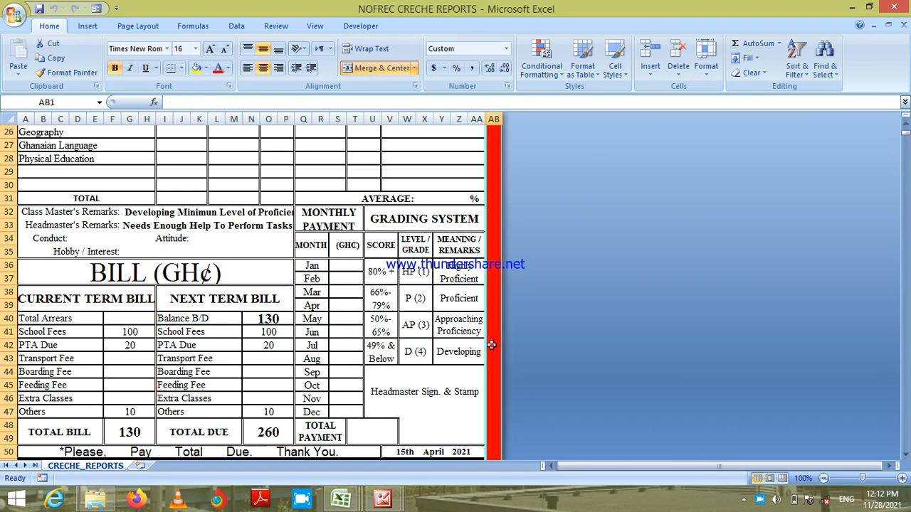
{"action": "key", "text": "ctrl+Up"}
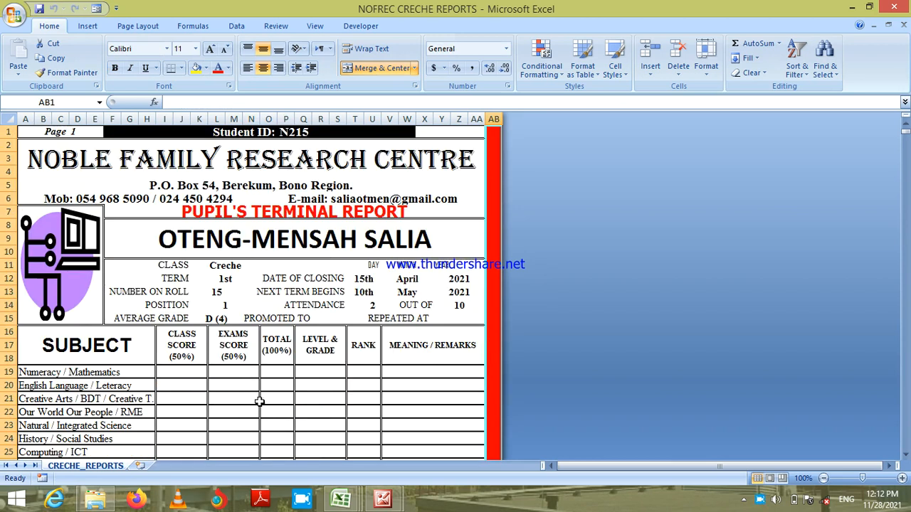
Step: Switch to the NOFREC BASIC SCHOOL MANAGER workbook and open the Creche debts workbook from it
{"action": "mouse_move", "coordinate": [337, 501]}
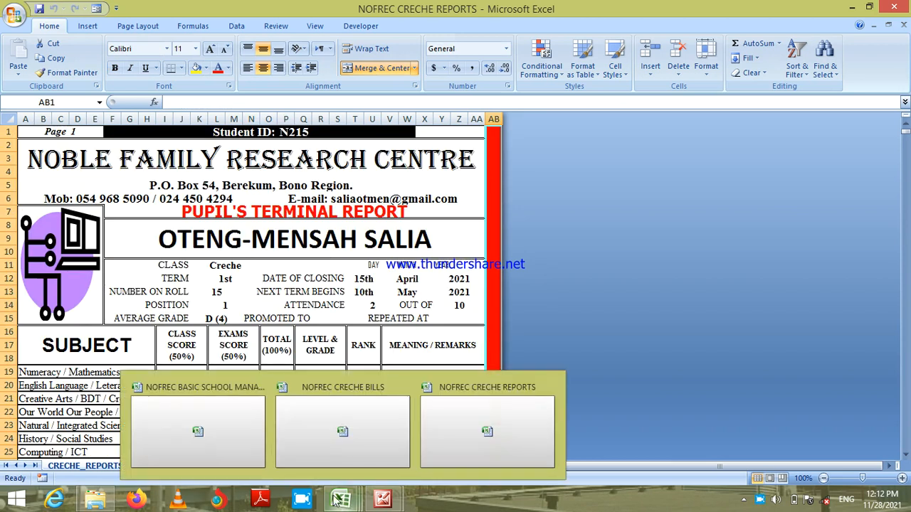
{"action": "left_click", "coordinate": [239, 435]}
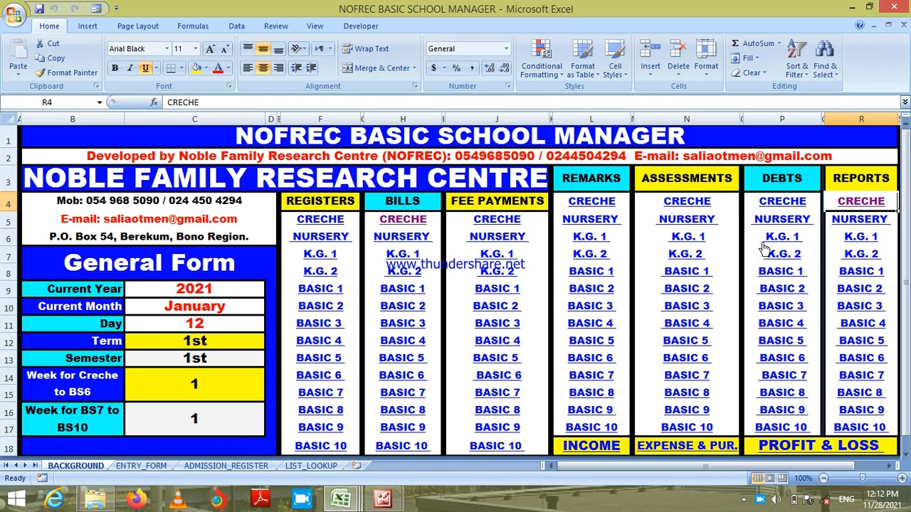
{"action": "left_click", "coordinate": [782, 202]}
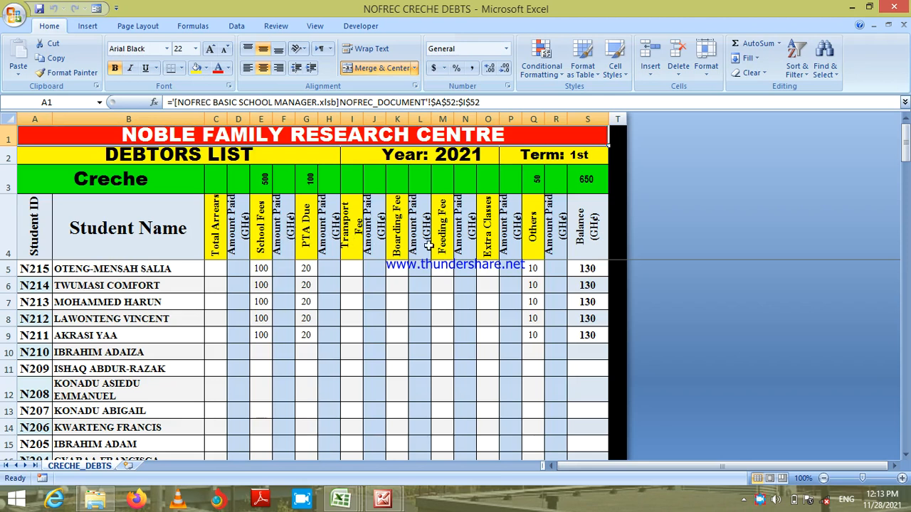
Step: Examine the debtors list's fee headings and the total formulas in row 3 for School Fees, PTA Due, last Amount Paid and Balance
{"action": "left_click", "coordinate": [478, 245]}
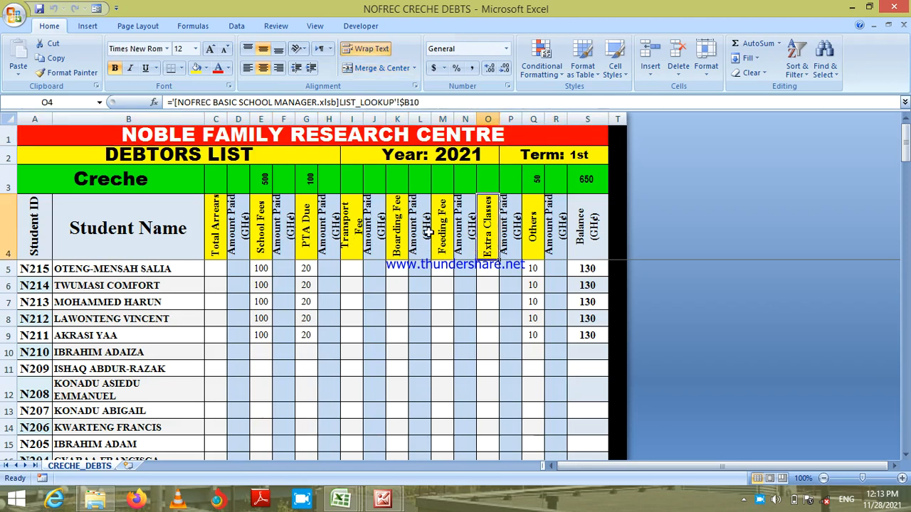
{"action": "left_click", "coordinate": [264, 179]}
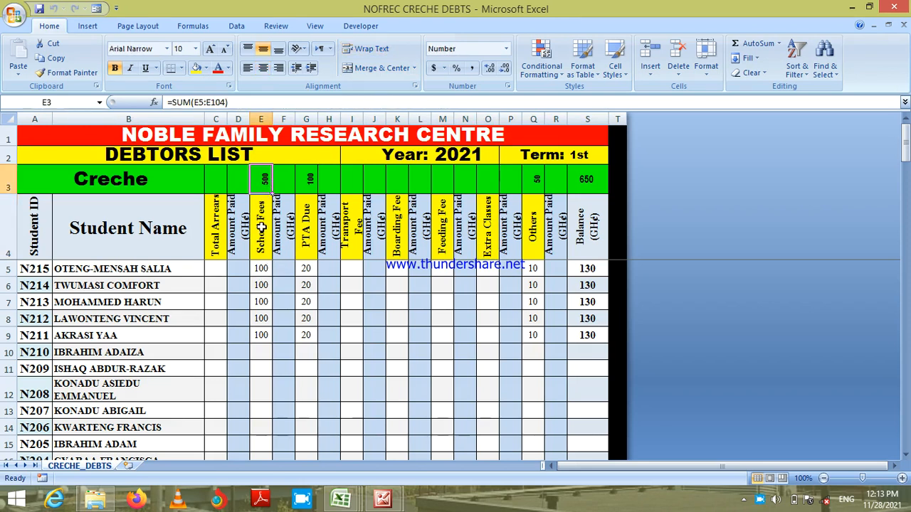
{"action": "left_click", "coordinate": [309, 179]}
{"action": "left_click", "coordinate": [547, 179]}
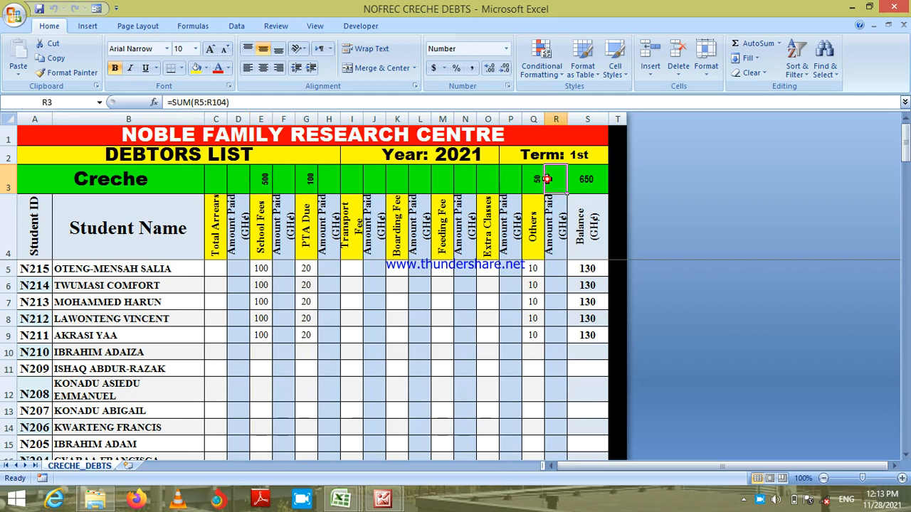
{"action": "left_click", "coordinate": [575, 179]}
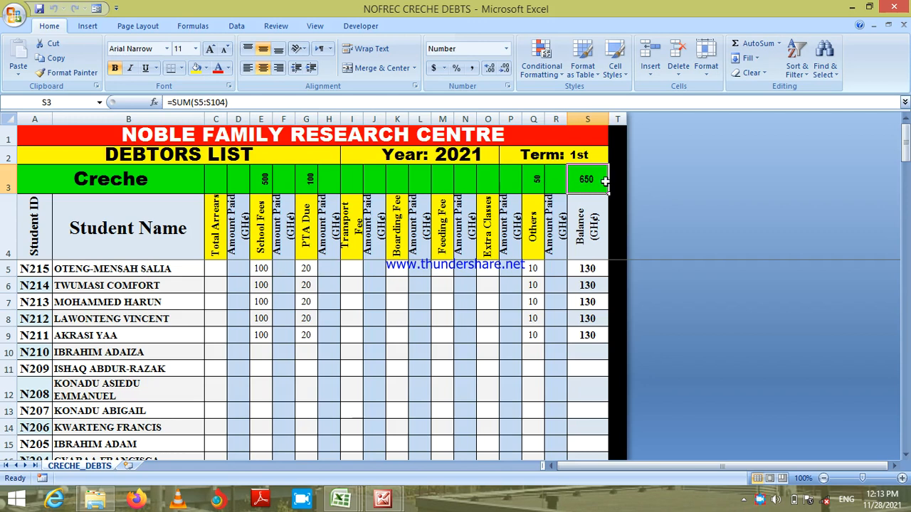
Step: Check the Balance formulas of the billed pupils in rows 5 to 9 of the debtors list
{"action": "left_click", "coordinate": [586, 270]}
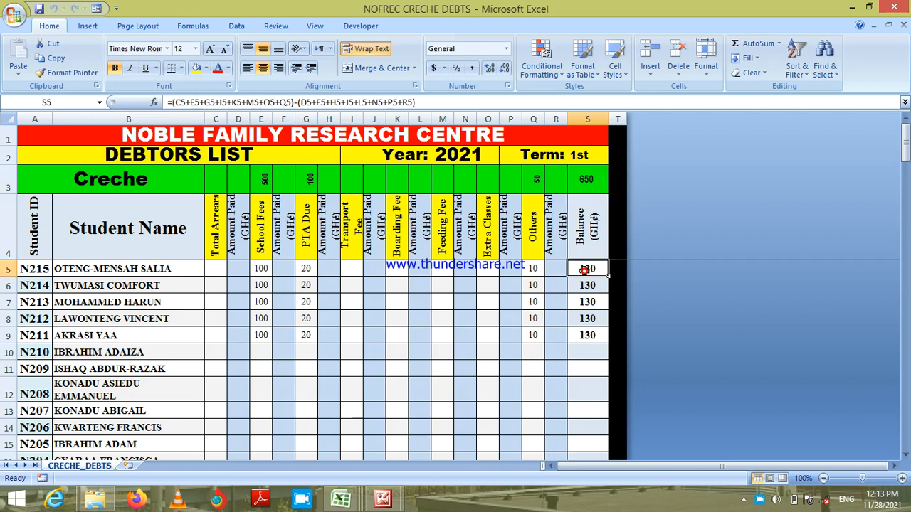
{"action": "left_click", "coordinate": [586, 302]}
{"action": "left_click", "coordinate": [586, 319]}
{"action": "left_click", "coordinate": [585, 339]}
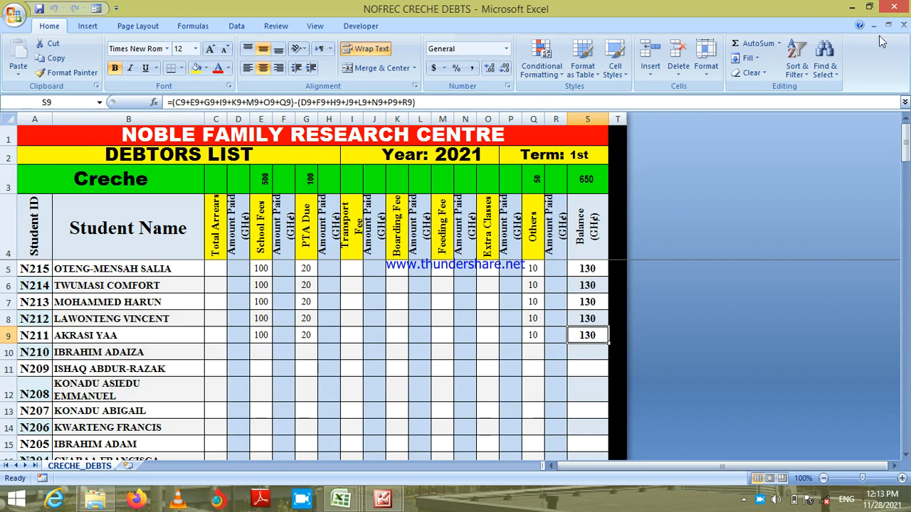
Step: Close the NOFREC CRECHE DEBTS and NOFREC CRECHE REPORTS workbooks, saving the changes in both
{"action": "left_click", "coordinate": [891, 7]}
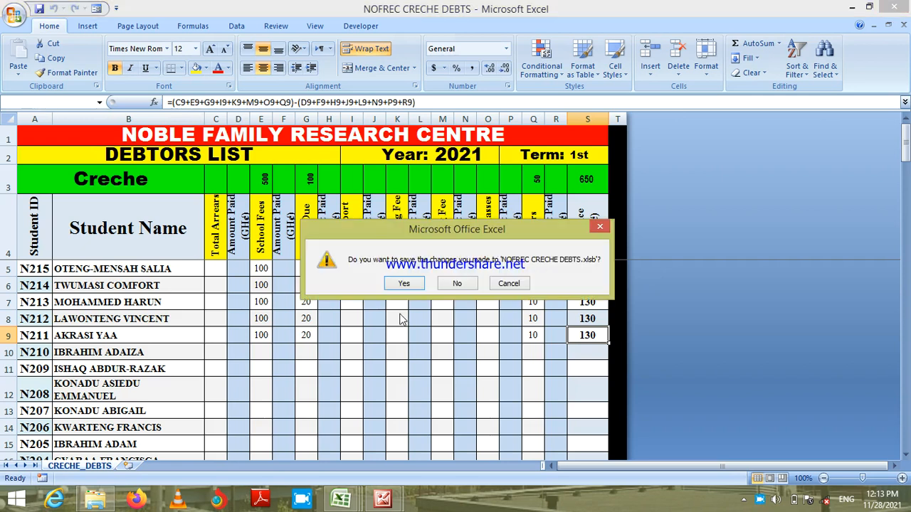
{"action": "left_click", "coordinate": [403, 283]}
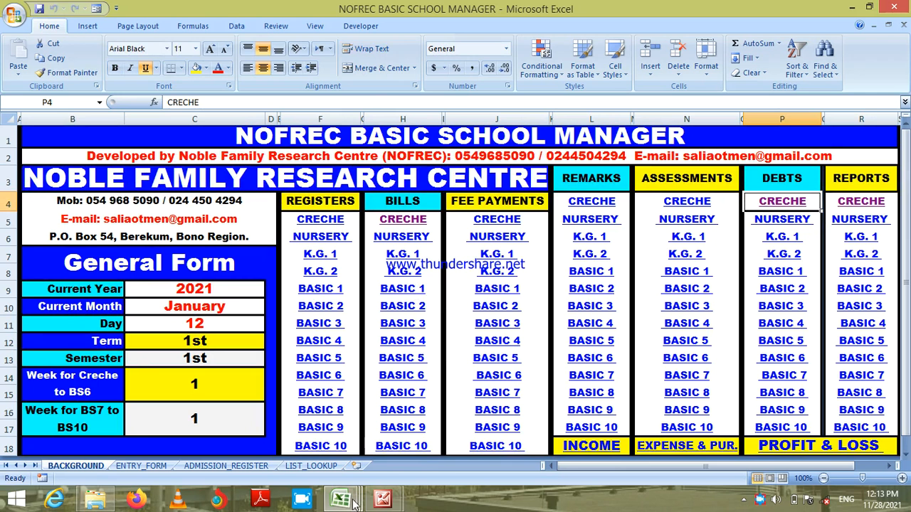
{"action": "mouse_move", "coordinate": [340, 501]}
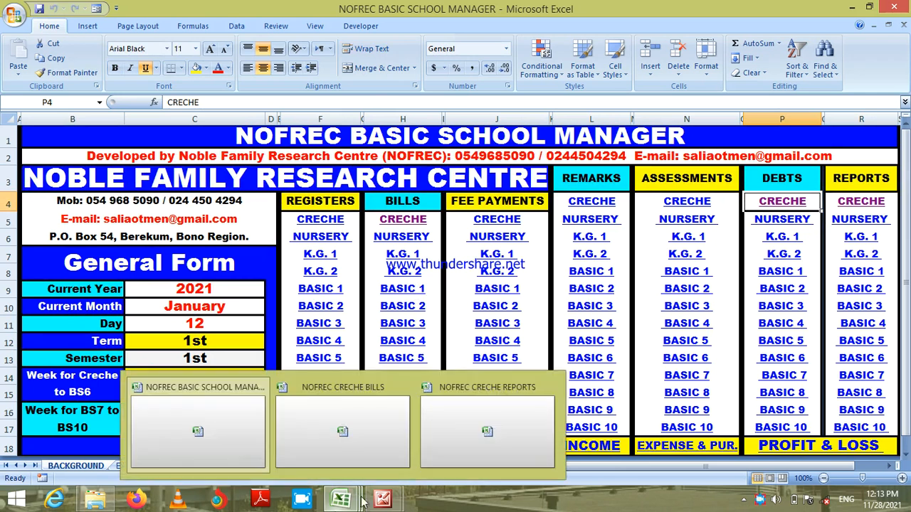
{"action": "left_click", "coordinate": [538, 405]}
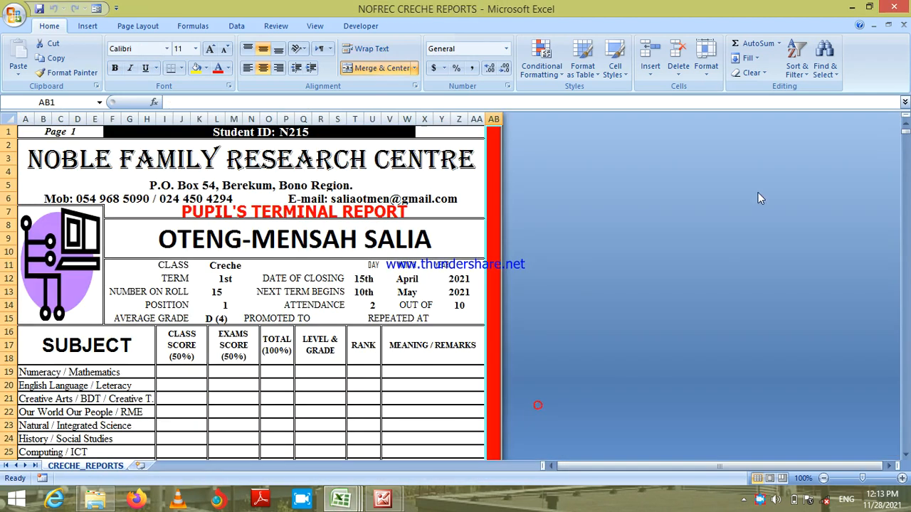
{"action": "left_click", "coordinate": [895, 7]}
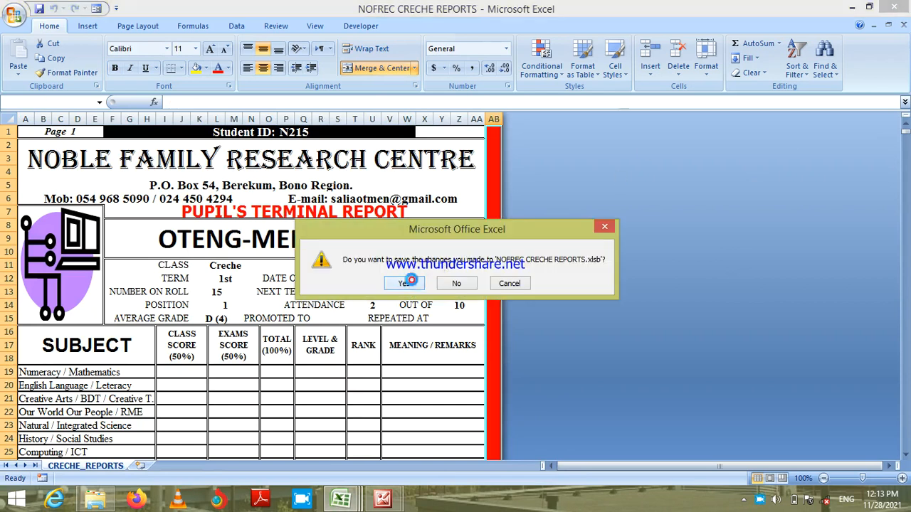
{"action": "left_click", "coordinate": [405, 283]}
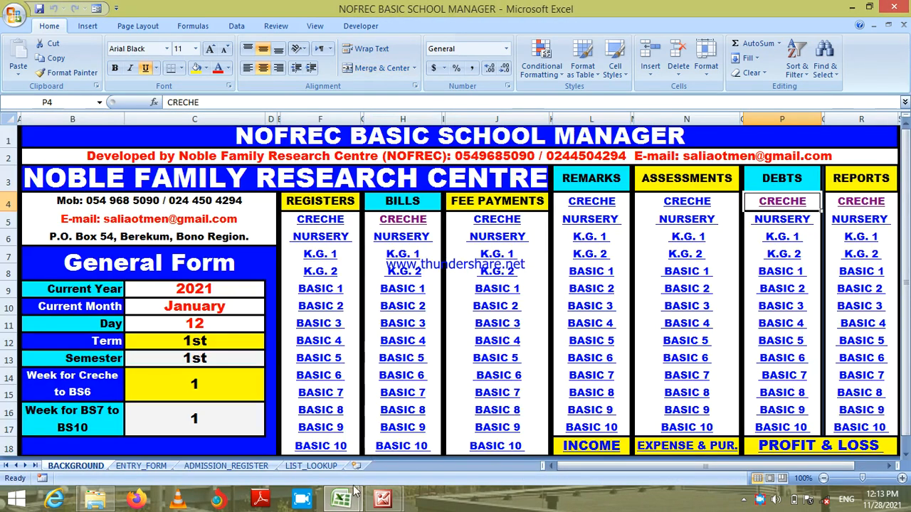
Step: Switch to the NOFREC CRECHE BILLS workbook and review the saved entries in the BILLS sheet
{"action": "mouse_move", "coordinate": [342, 502]}
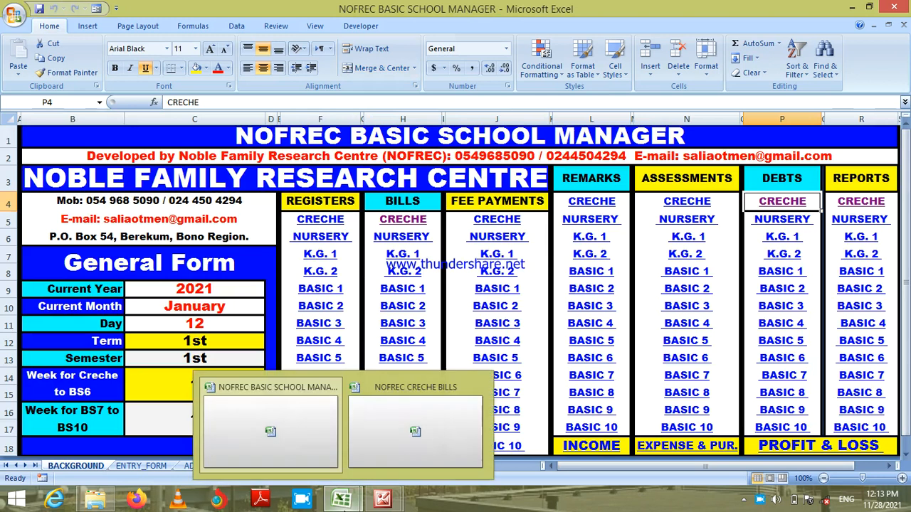
{"action": "left_click", "coordinate": [377, 451]}
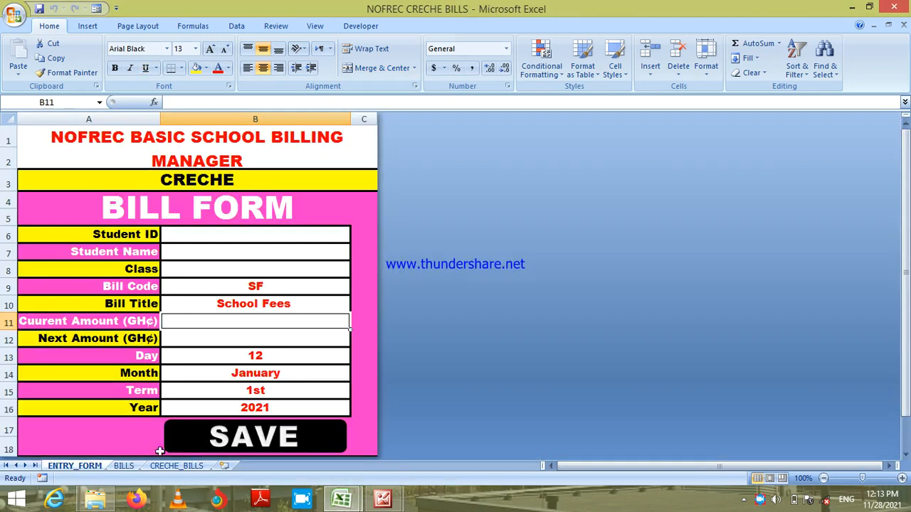
{"action": "left_click", "coordinate": [124, 466]}
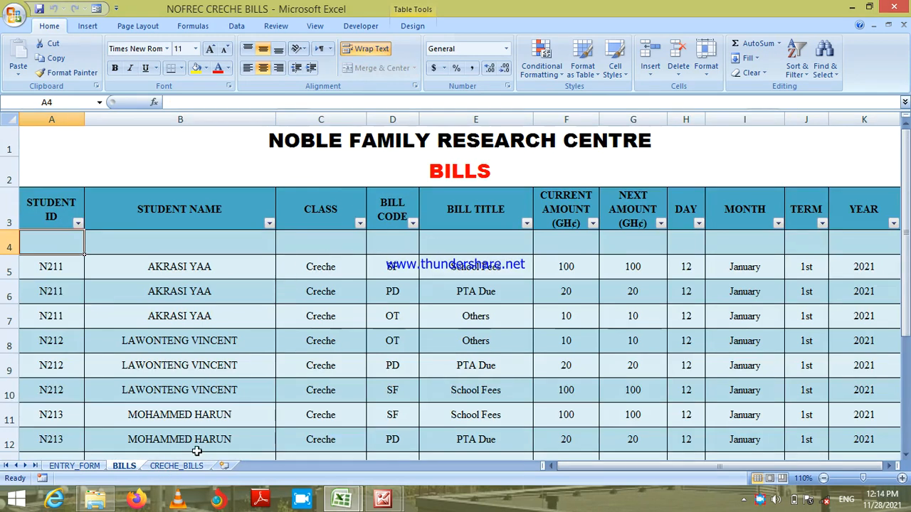
Step: Review the Current Term Bill formulas and Next Term Bill section in CRECHE_BILLS, and return to ENTRY_FORM
{"action": "left_click", "coordinate": [176, 466]}
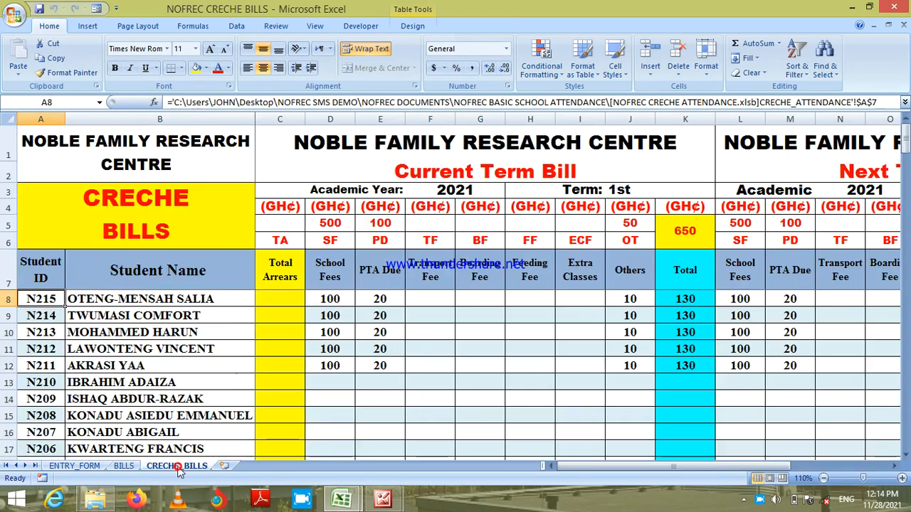
{"action": "left_click", "coordinate": [261, 438]}
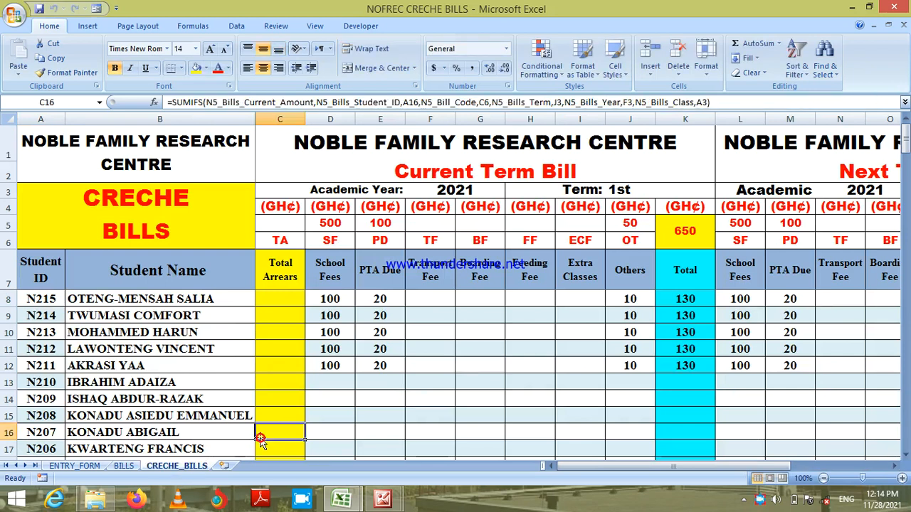
{"action": "left_click", "coordinate": [329, 299]}
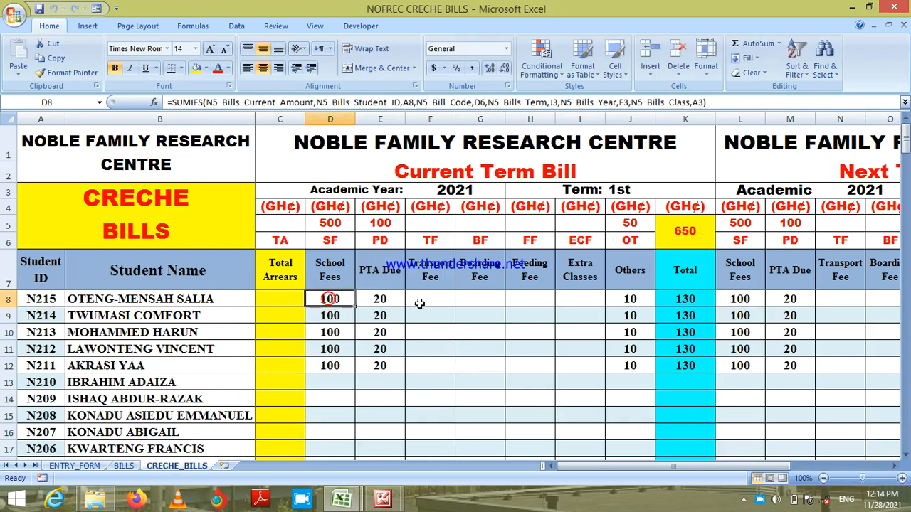
{"action": "left_click", "coordinate": [511, 300]}
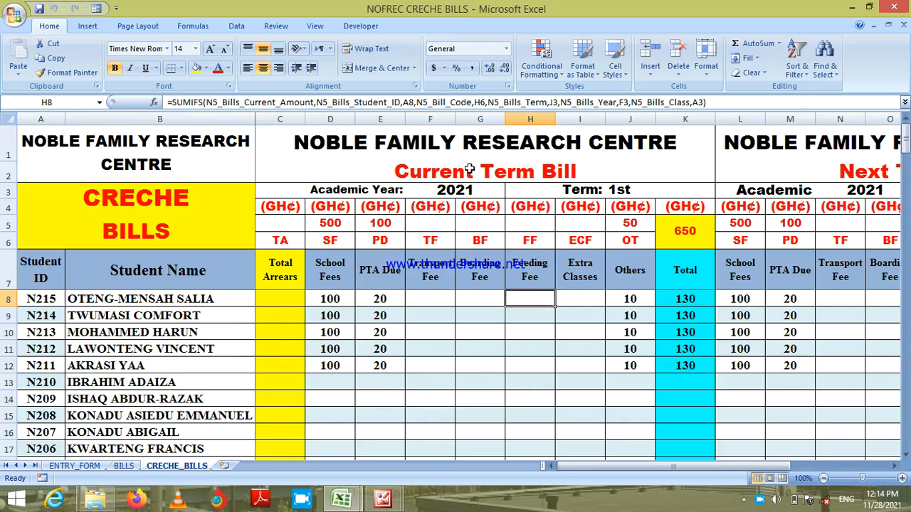
{"action": "left_click", "coordinate": [788, 167]}
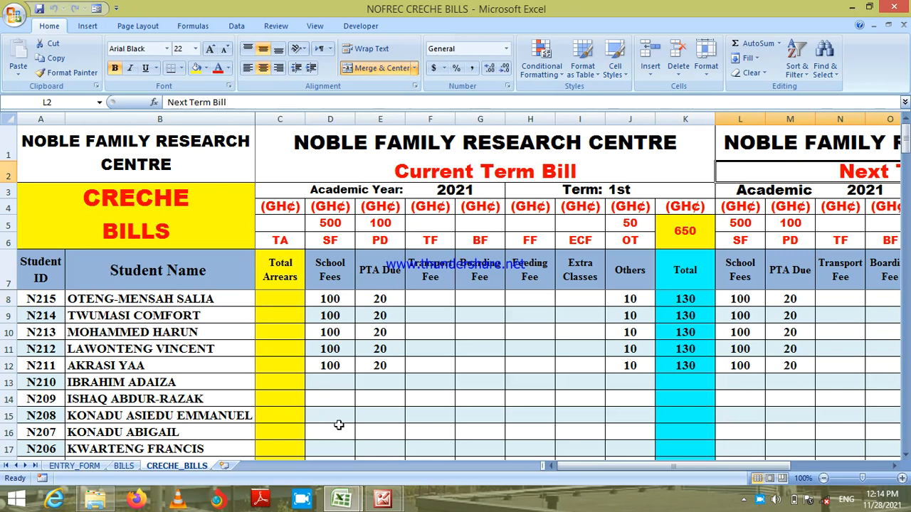
{"action": "left_click", "coordinate": [74, 466]}
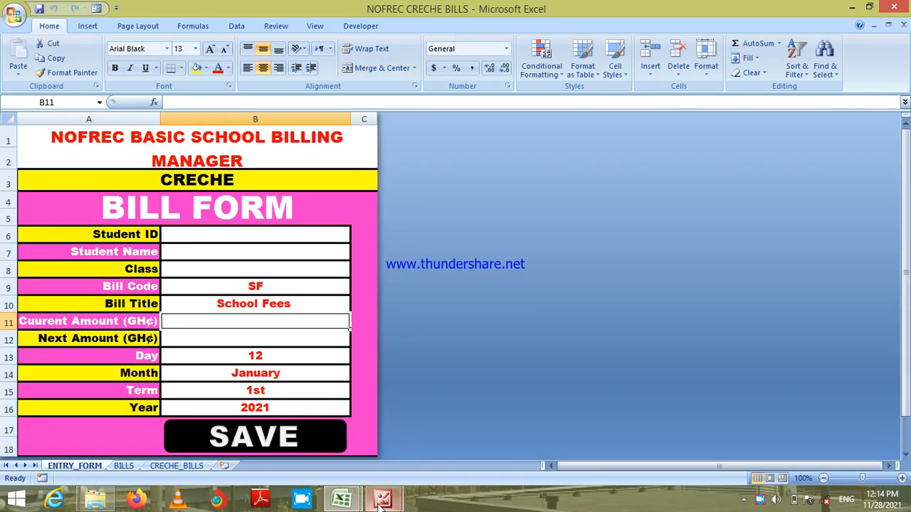
Step: View the NOFREC BASIC SCHOOL MANAGER developer and copyright picture in Microsoft Office Picture Manager, and close it
{"action": "mouse_move", "coordinate": [380, 503]}
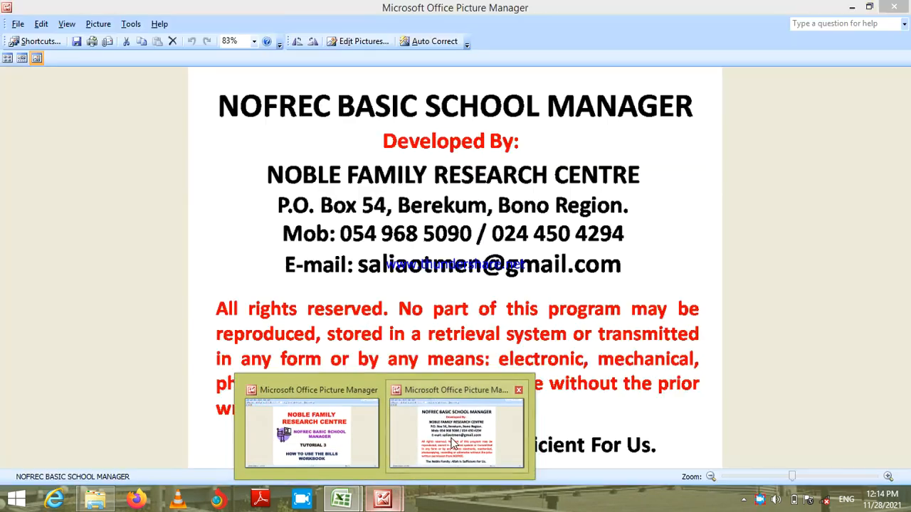
{"action": "left_click", "coordinate": [451, 434]}
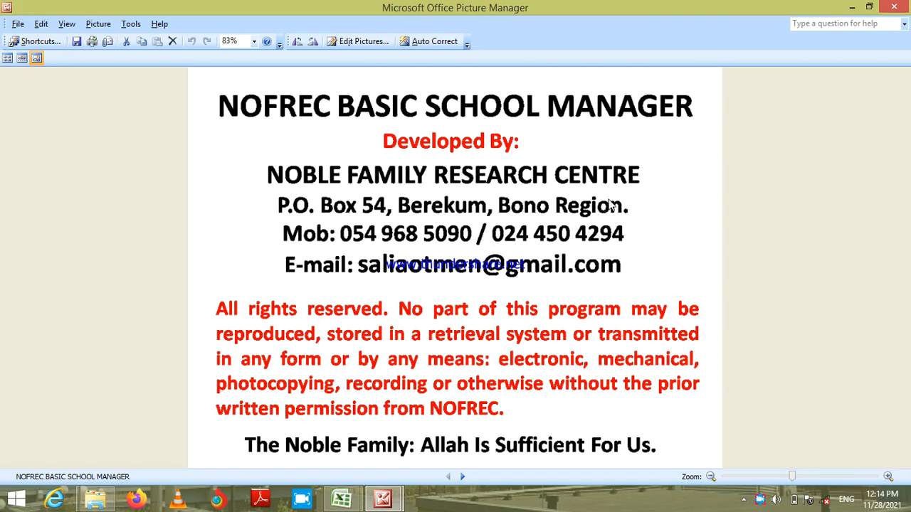
{"action": "left_click", "coordinate": [893, 8]}
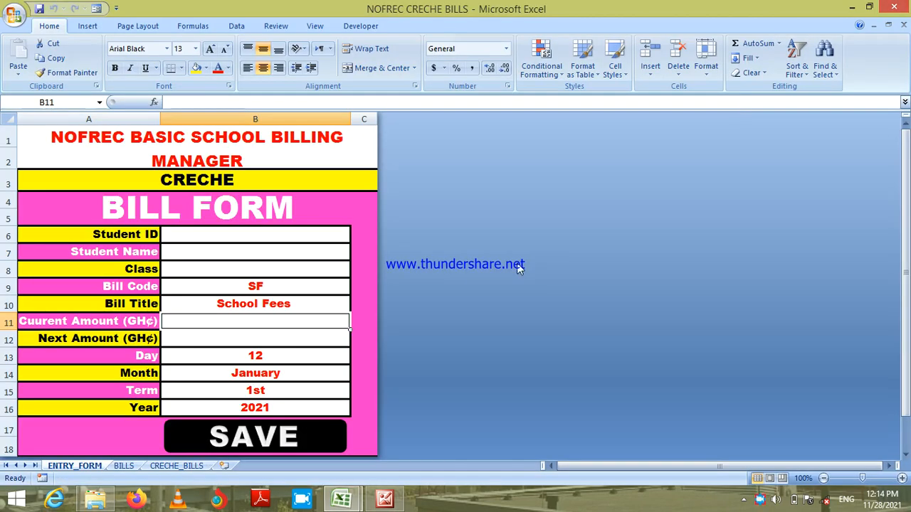
Step: Close the NOFREC CRECHE BILLS workbook, saving its changes
{"action": "left_click", "coordinate": [893, 8]}
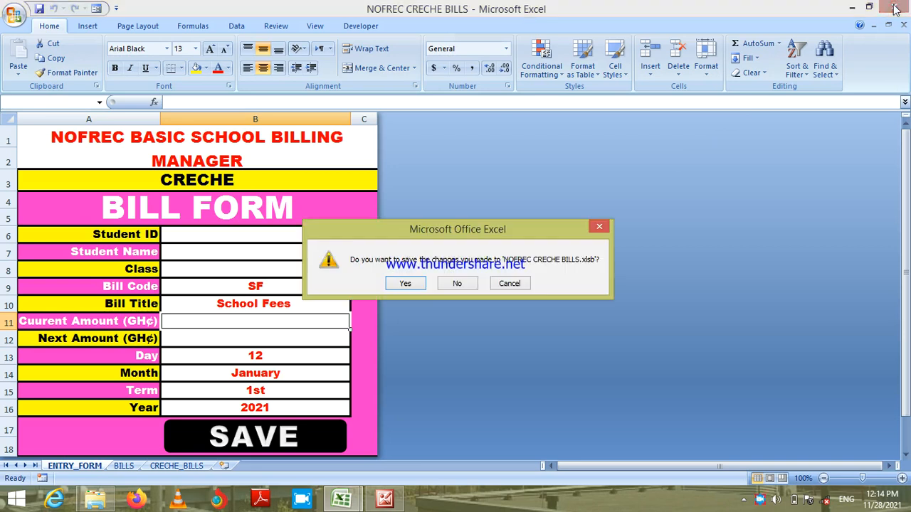
{"action": "left_click", "coordinate": [404, 284]}
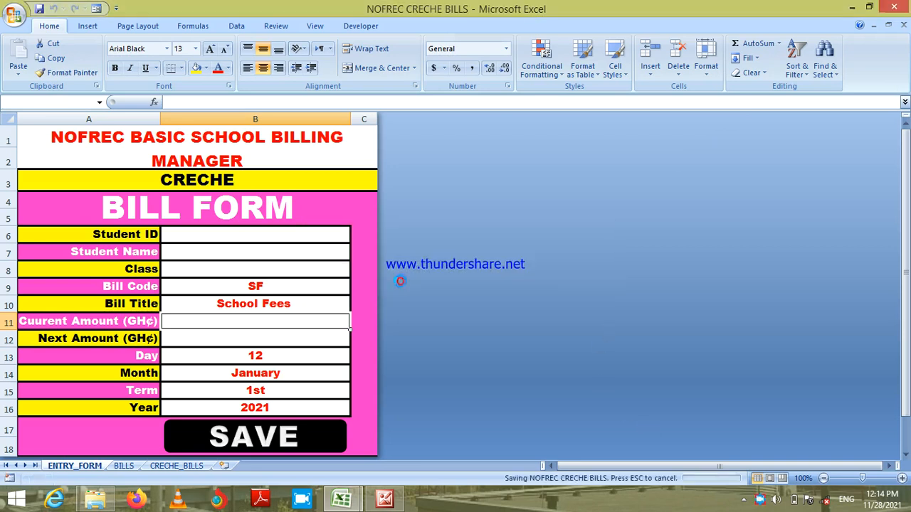
{"action": "left_click", "coordinate": [759, 503]}
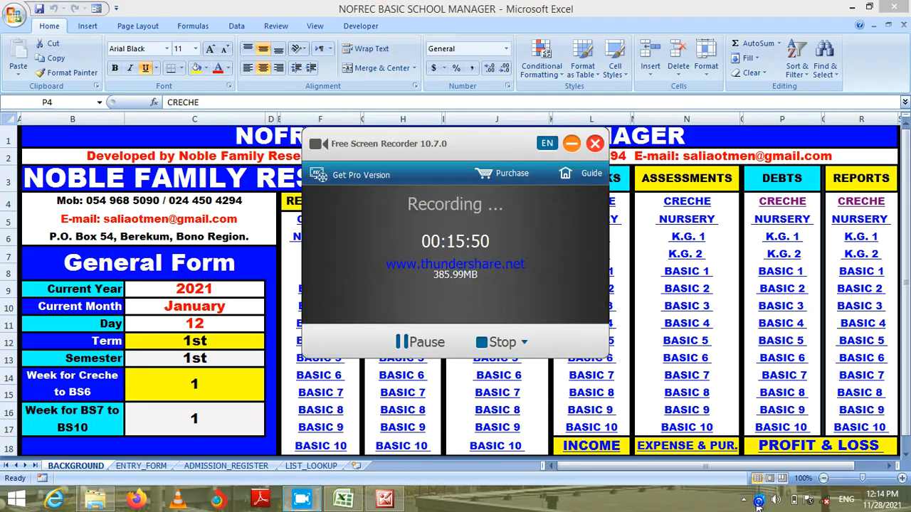